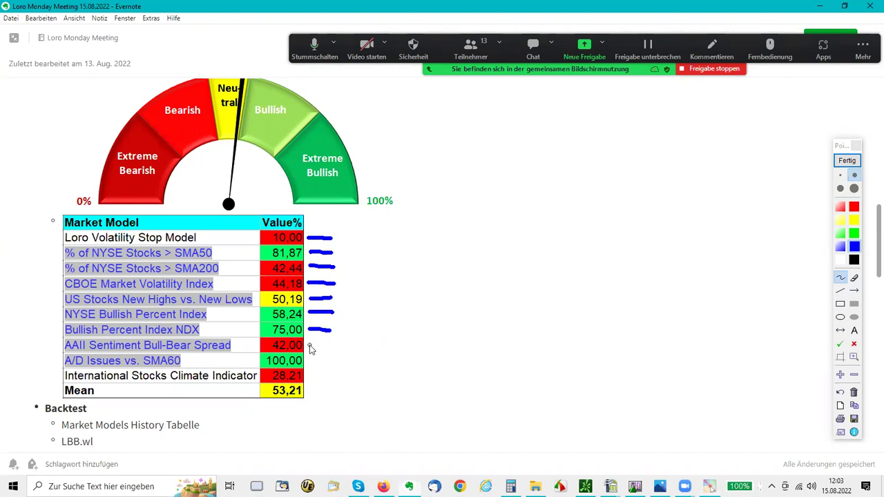
Mark the AAII, A/D Issues, International Stocks Climate Indicator and Mean rows with blue strokes, underline SMA60, and end the annotation
drag(328, 344, 332, 343)
drag(329, 365, 383, 358)
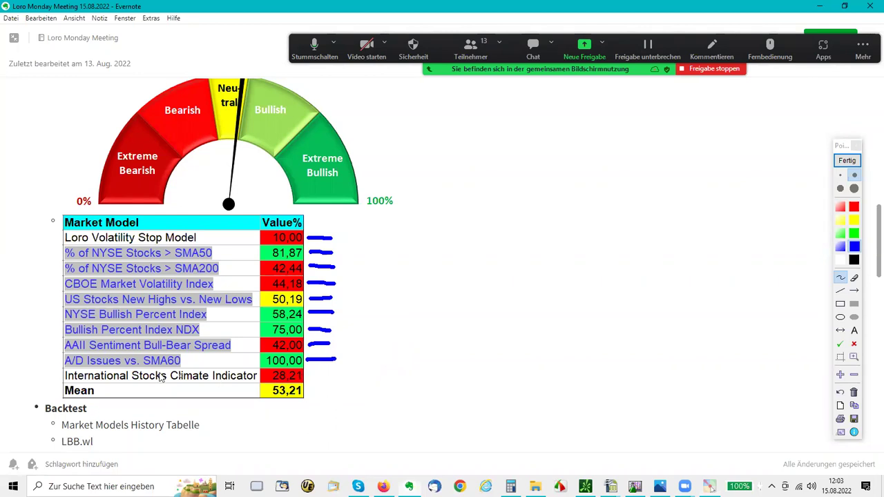
drag(160, 371, 180, 370)
click(311, 376)
drag(323, 380, 340, 376)
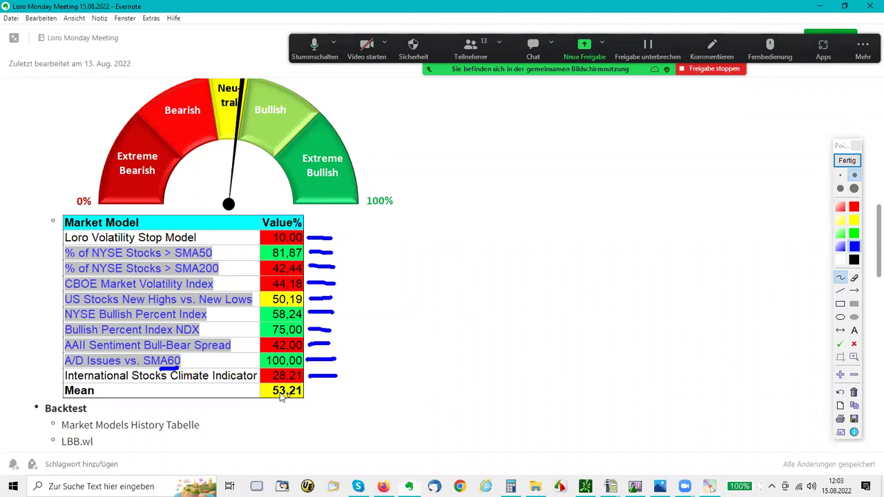
drag(309, 391, 333, 392)
click(847, 161)
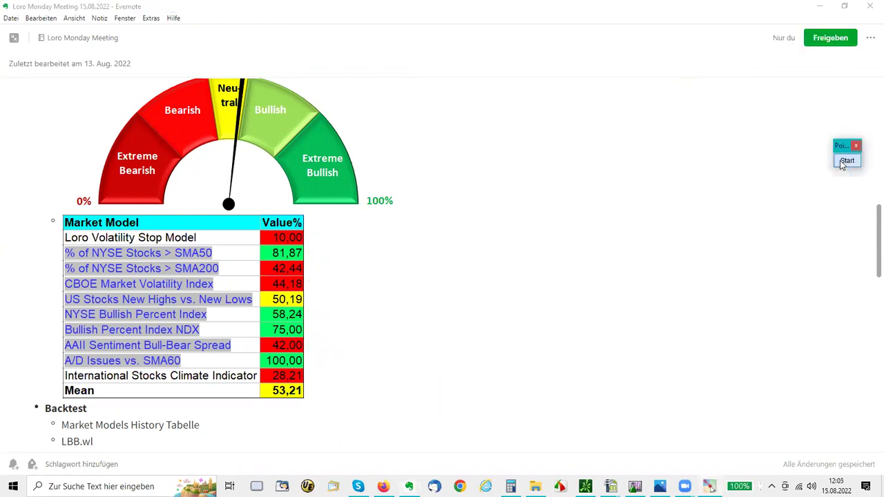
Switch to Market_Models_History.ods in OpenOffice Calc, underline the LVSM, NYA50R and NYA200R headers in blue, and end the annotation
scroll(493, 334, down, 3)
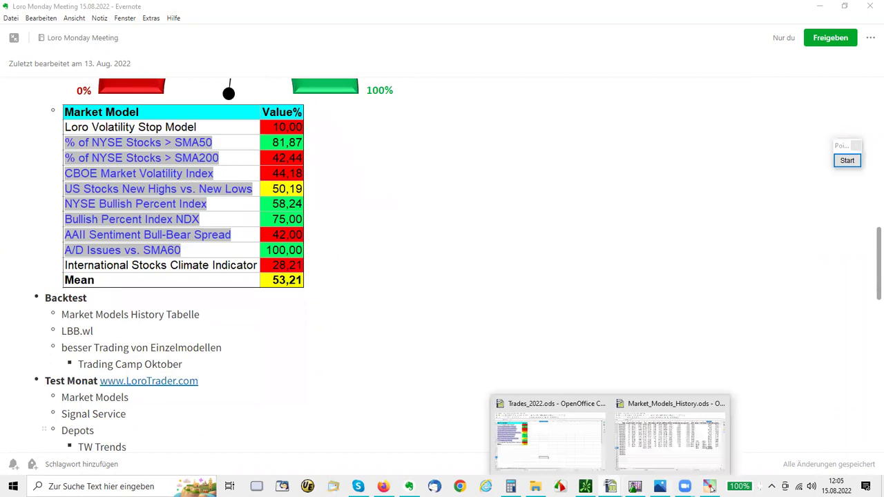
key(alt+Tab)
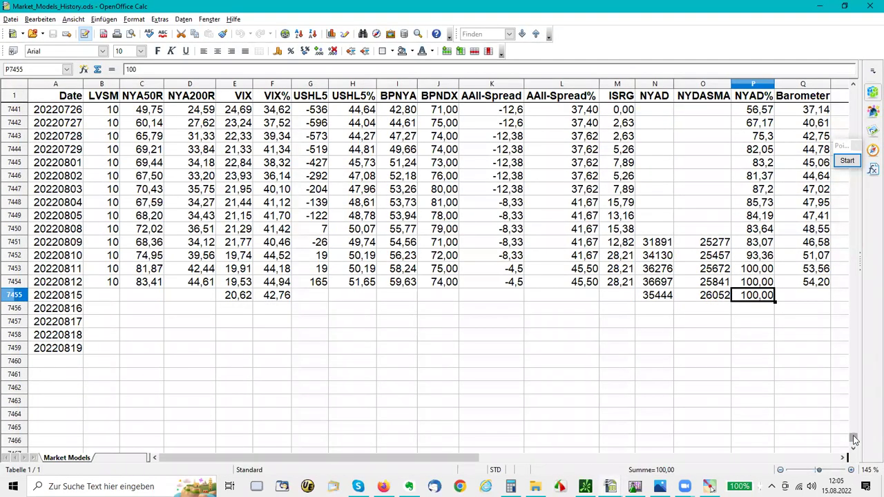
click(851, 164)
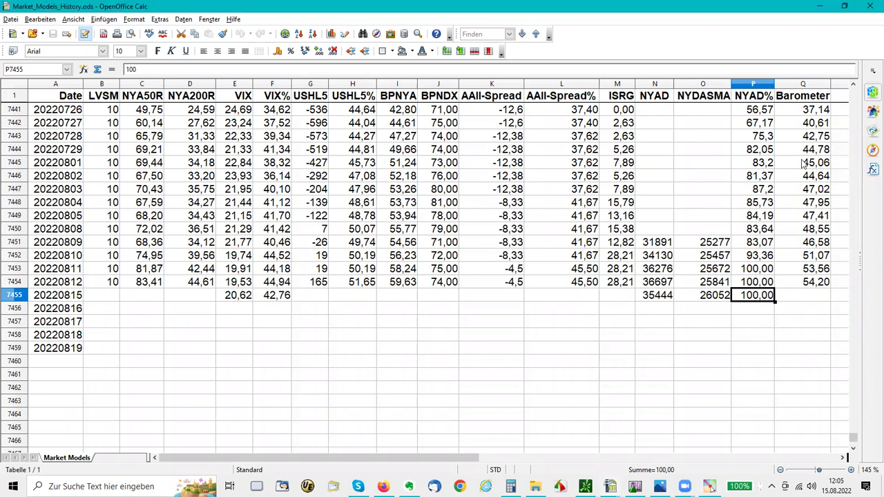
drag(90, 105, 227, 105)
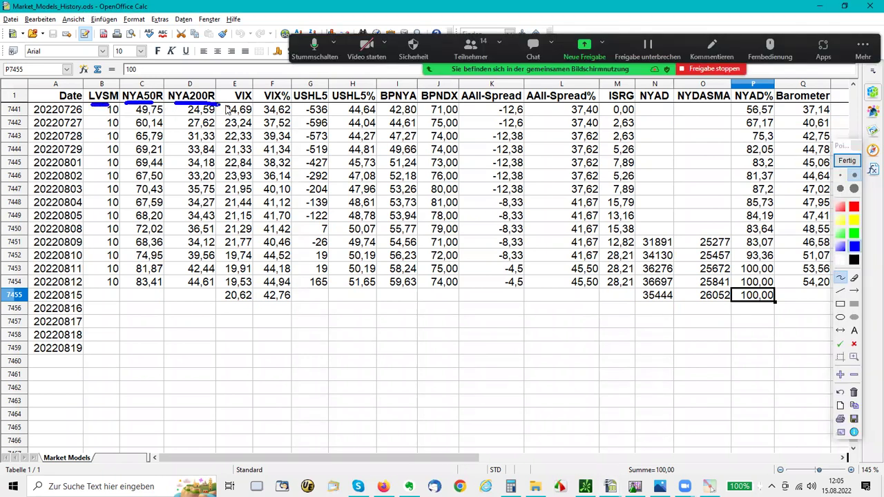
click(846, 161)
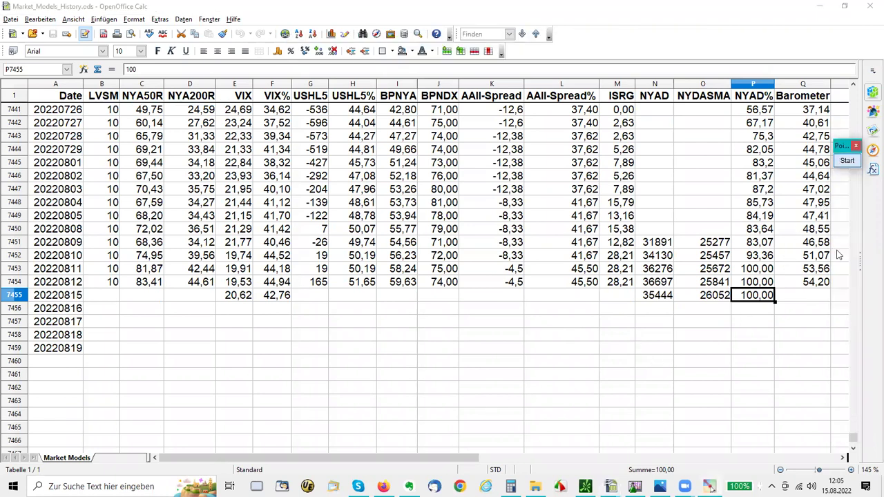
Mark the Barometer value for 20220812 with a short blue stroke and end the annotation
click(847, 161)
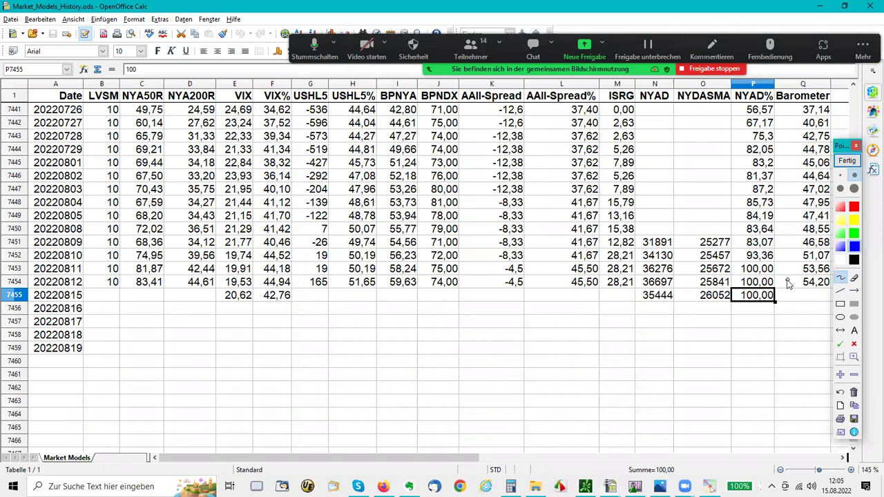
drag(787, 280, 796, 279)
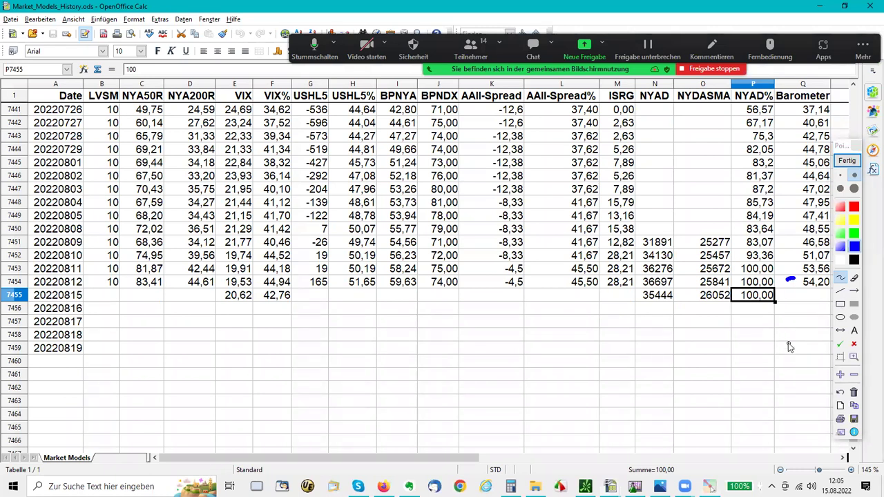
click(847, 161)
Examine the history records from 1997 to early 1999, checking where NYAD% data starts and how the indicators develop
click(853, 440)
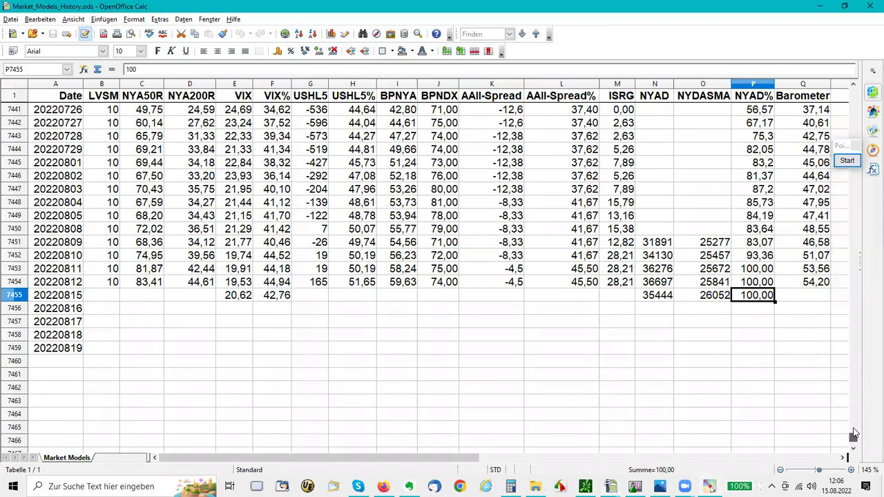
drag(853, 437, 871, 148)
scroll(655, 263, up, 20)
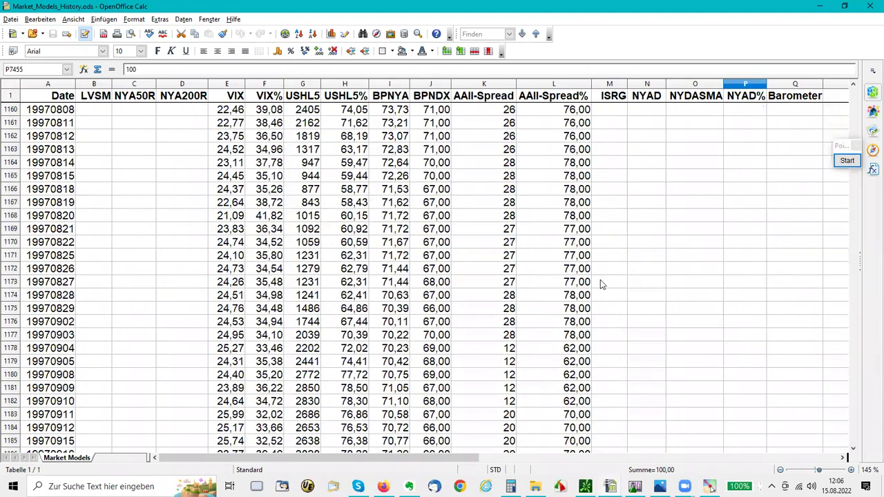
scroll(589, 312, down, 20)
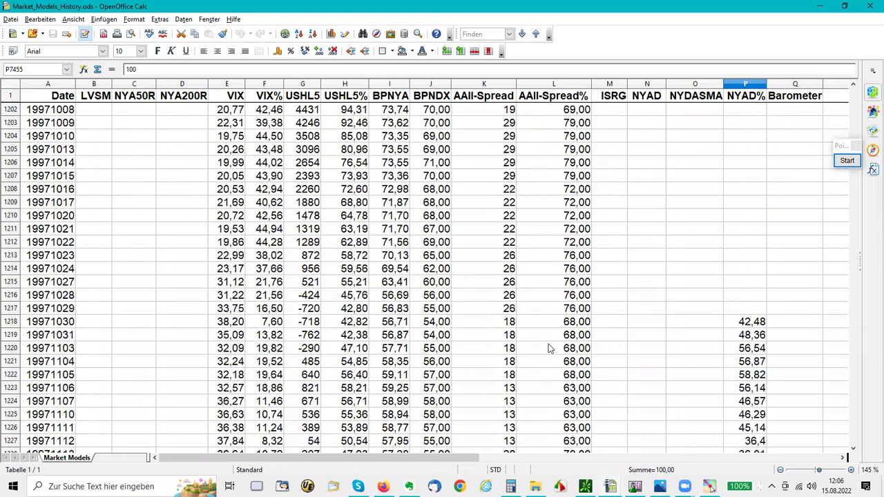
scroll(547, 349, down, 3)
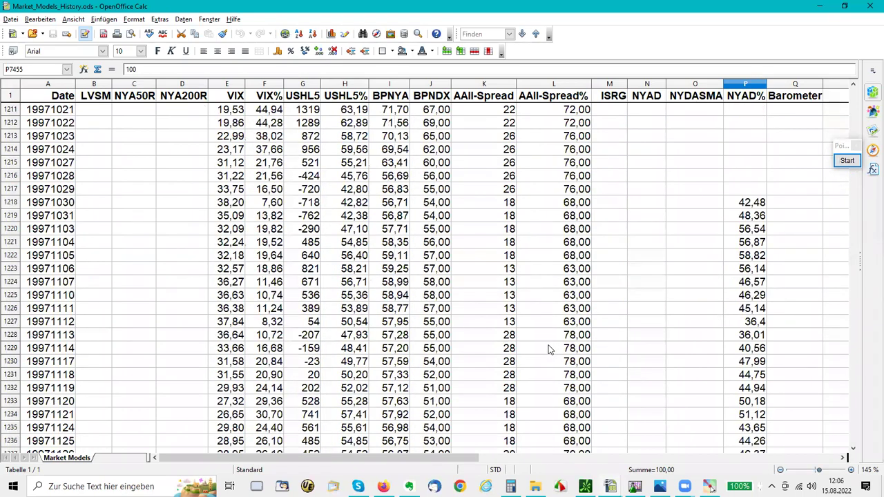
scroll(538, 356, down, 20)
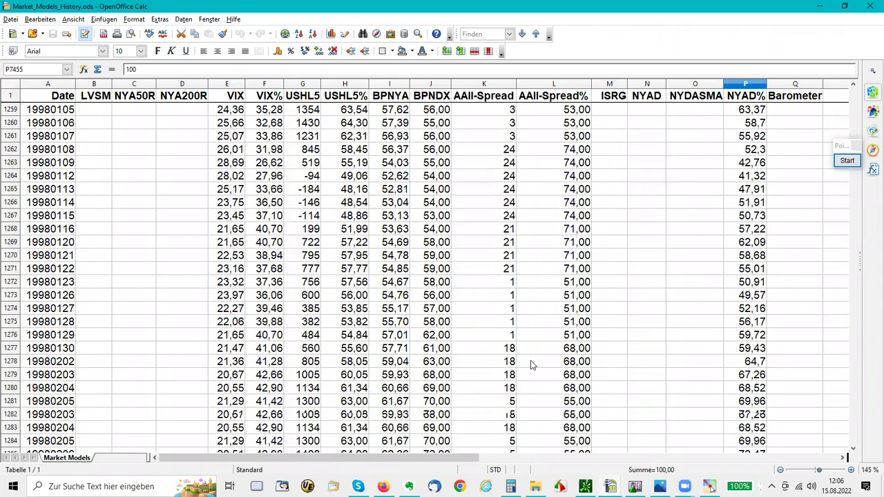
scroll(525, 369, down, 20)
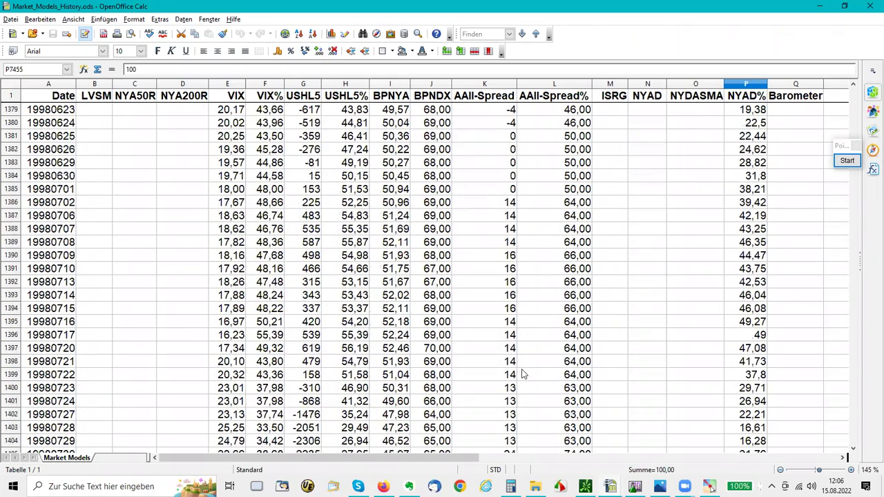
scroll(528, 373, down, 10)
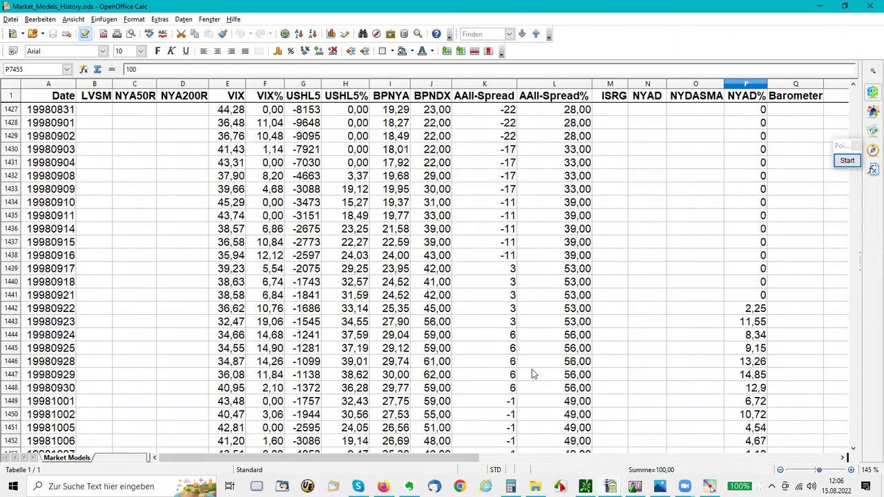
click(745, 310)
scroll(794, 373, down, 12)
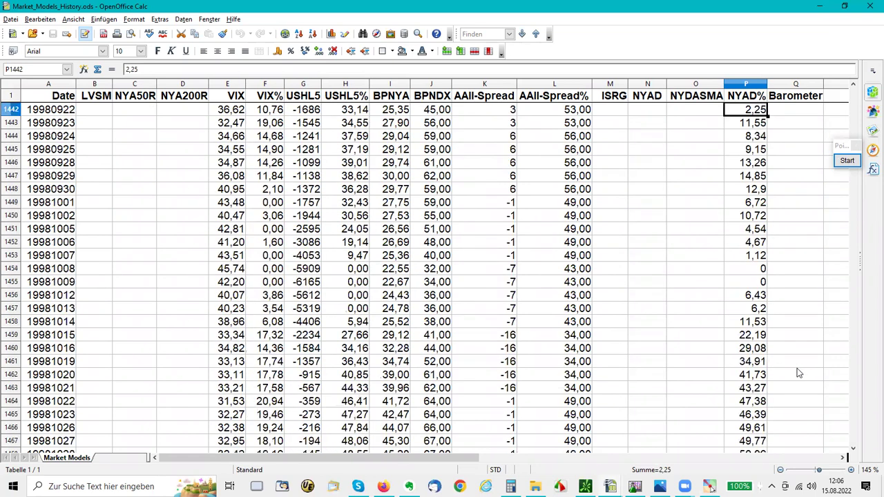
scroll(805, 390, down, 20)
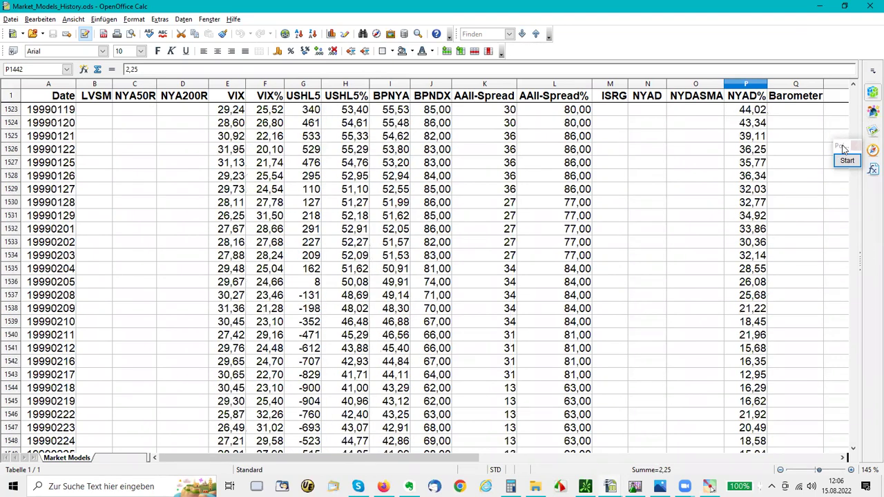
Find the first calculated Barometer value, dated 20030204, and select its cell to inspect the formula
drag(854, 169, 858, 207)
scroll(833, 298, down, 11)
click(811, 202)
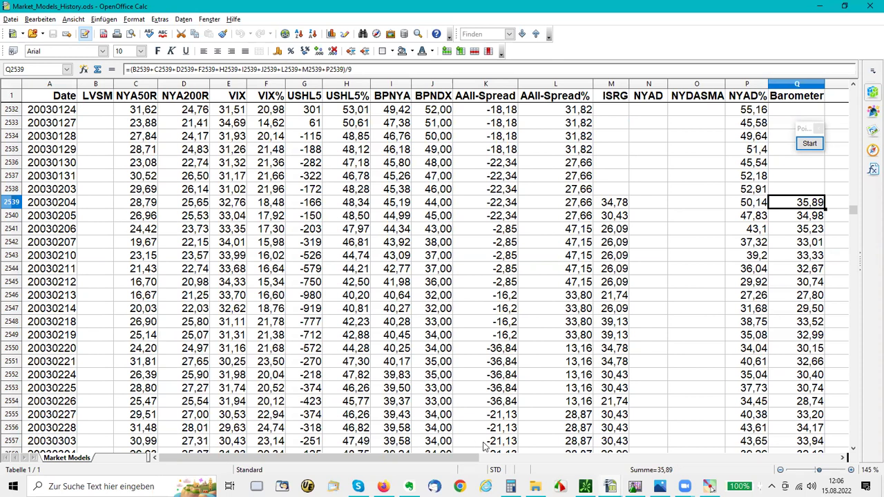
Return to Market_Models_History.ods after a brief switch to Wealth-Lab Pro and inspect the Barometer formula for 20030219
key(alt+Tab)
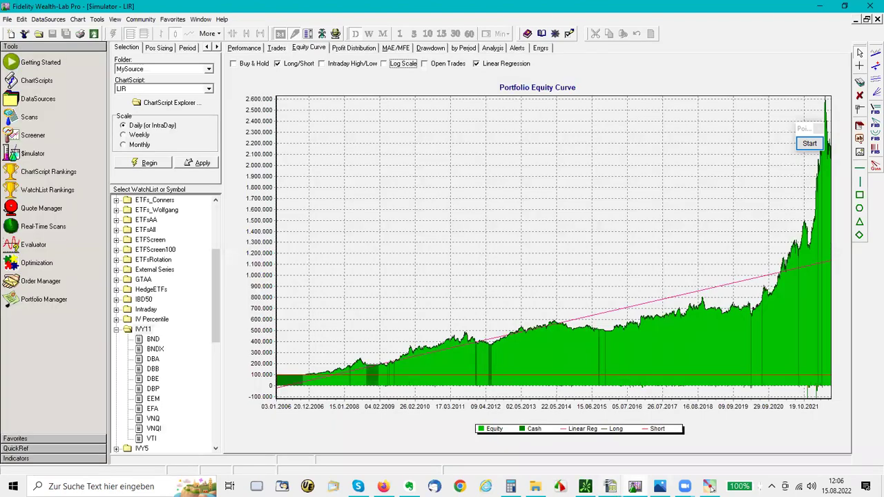
click(610, 486)
click(660, 449)
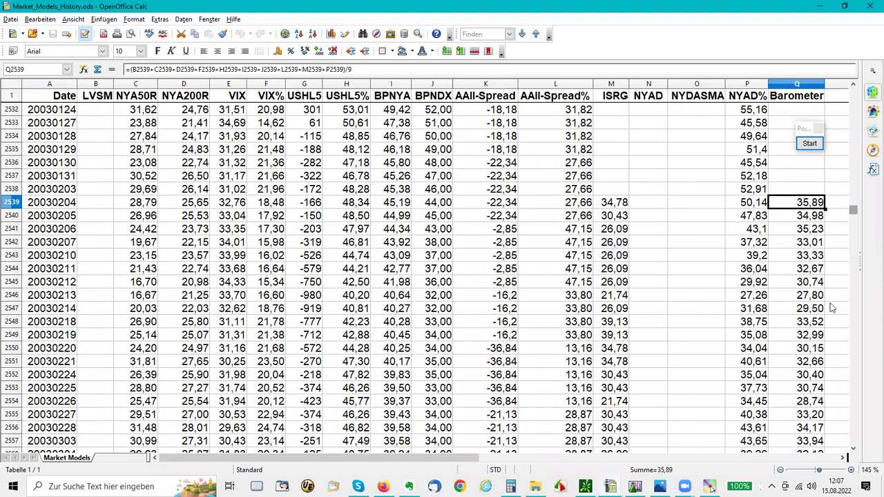
click(813, 337)
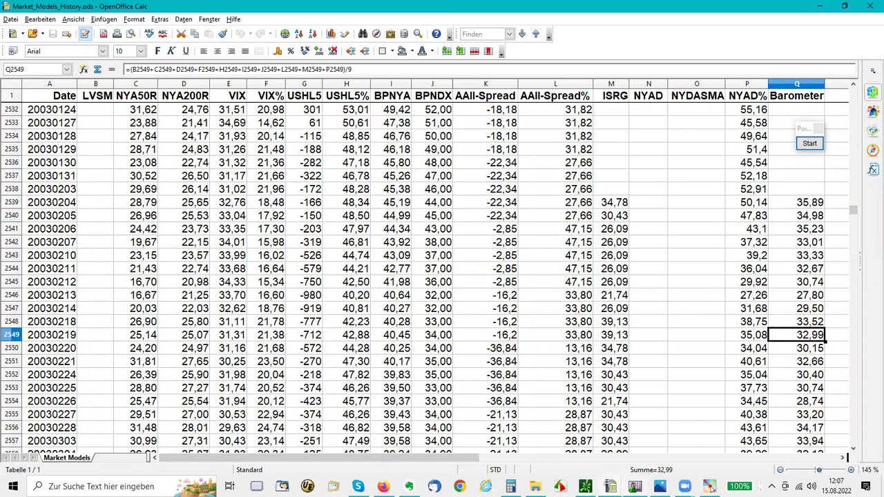
Switch to Fidelity Wealth-Lab Pro, bring up the LBB simulator's equity curve, and compare it in logarithmic and linear scale
click(611, 486)
click(201, 20)
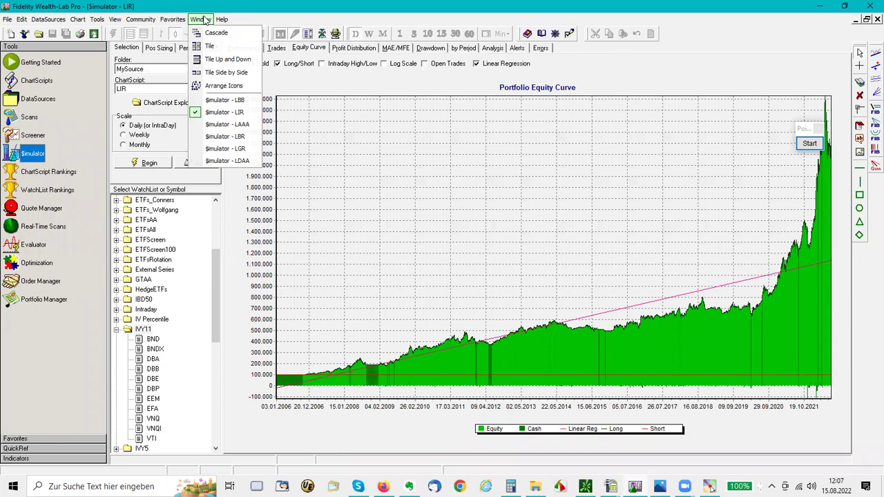
click(225, 100)
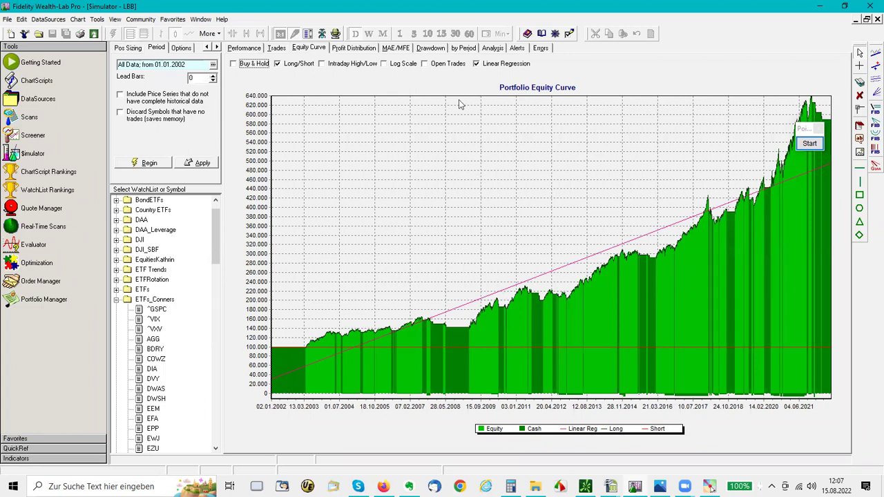
click(384, 64)
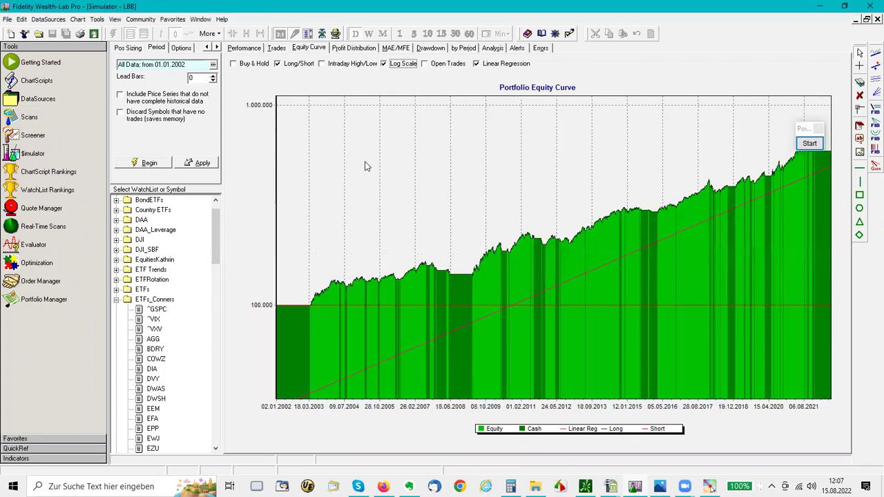
click(385, 64)
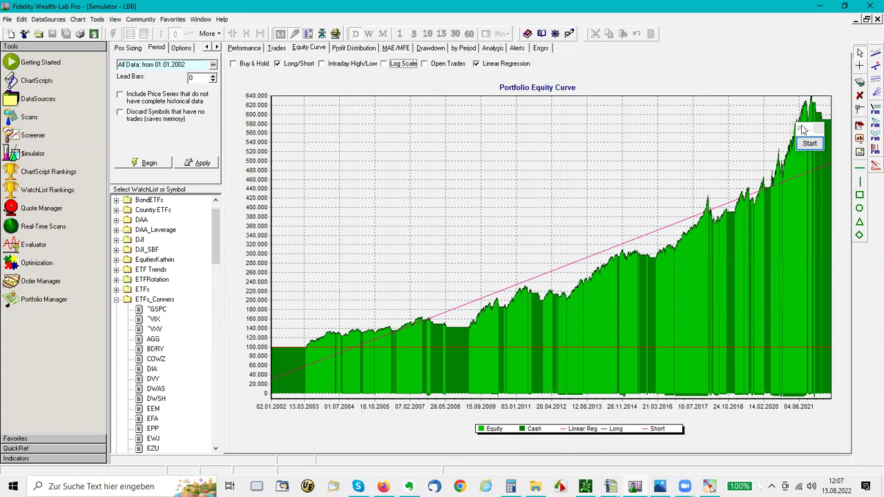
Move the annotation tool clear of the recent equity peak, mark the flat cash phases around 2020, 2022 and 2009 in blue, and end the annotation
mouse_move(802, 130)
drag(801, 130, 272, 123)
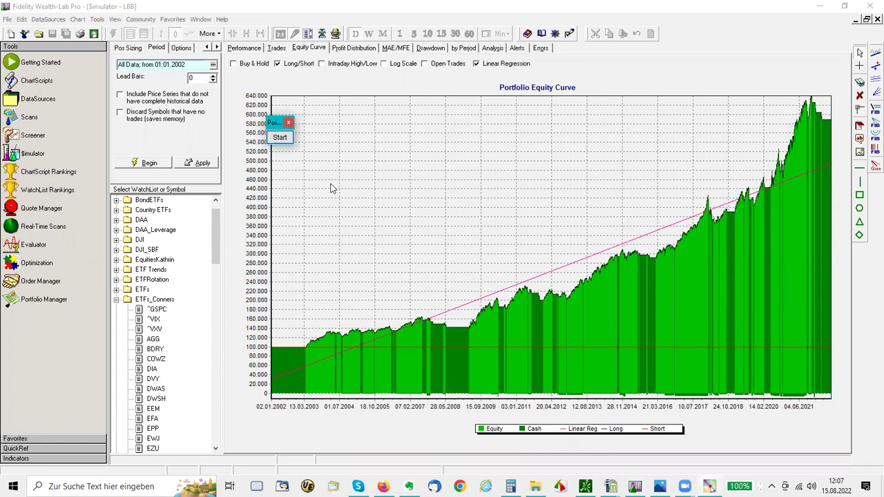
click(279, 137)
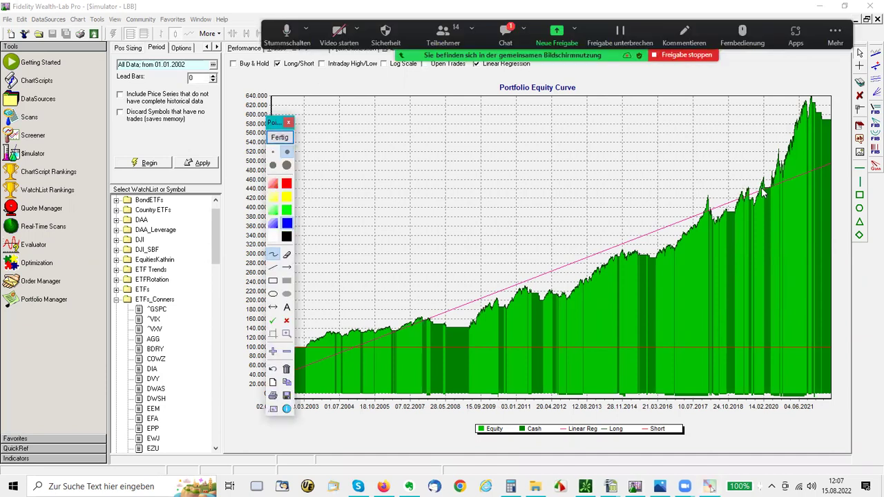
drag(762, 188, 772, 185)
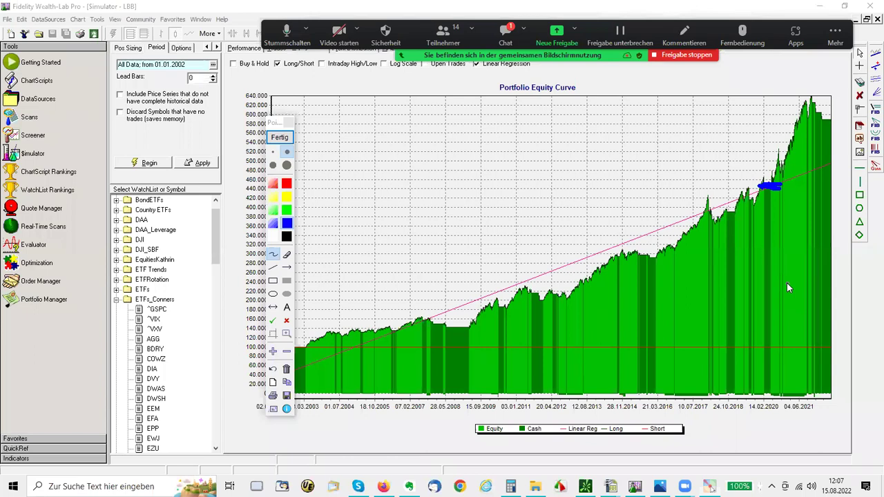
drag(816, 104, 837, 122)
drag(468, 332, 480, 335)
click(280, 138)
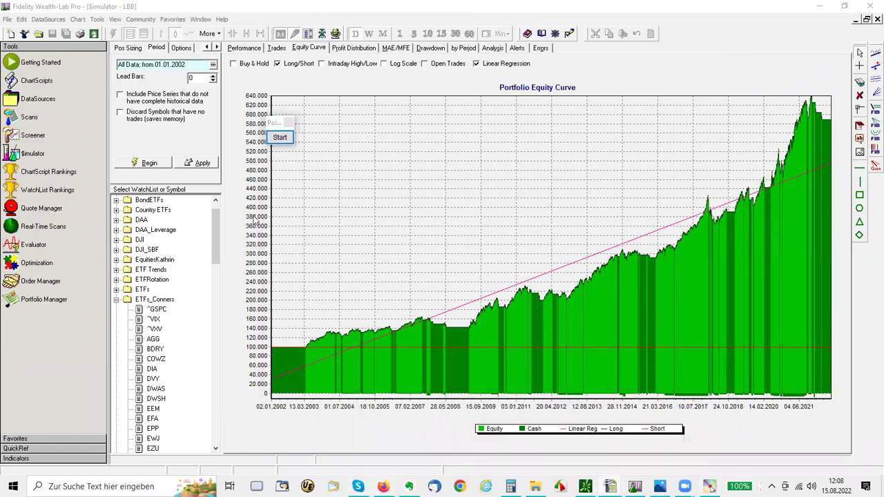
Switch to Trades_2022.ods, follow the AAII Sentiment Bull-Bear Spread link into the browser, and view the weekly sentiment votes and historical figures
key(alt+Tab)
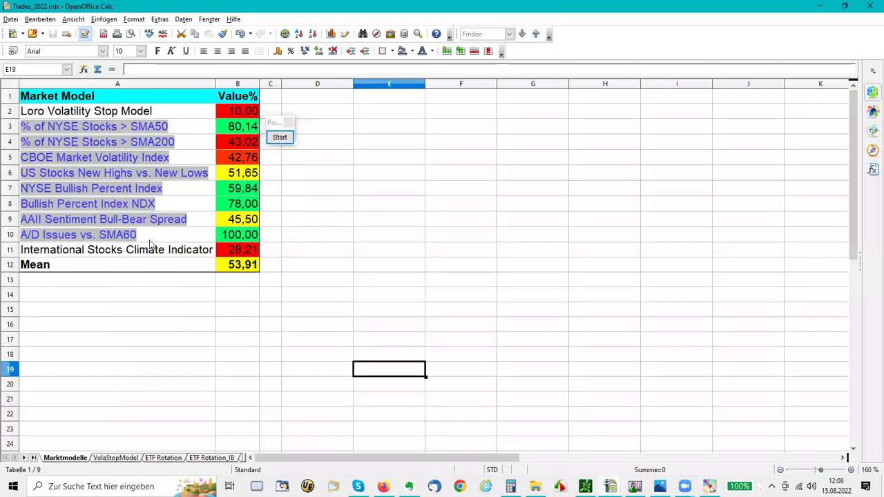
click(111, 224)
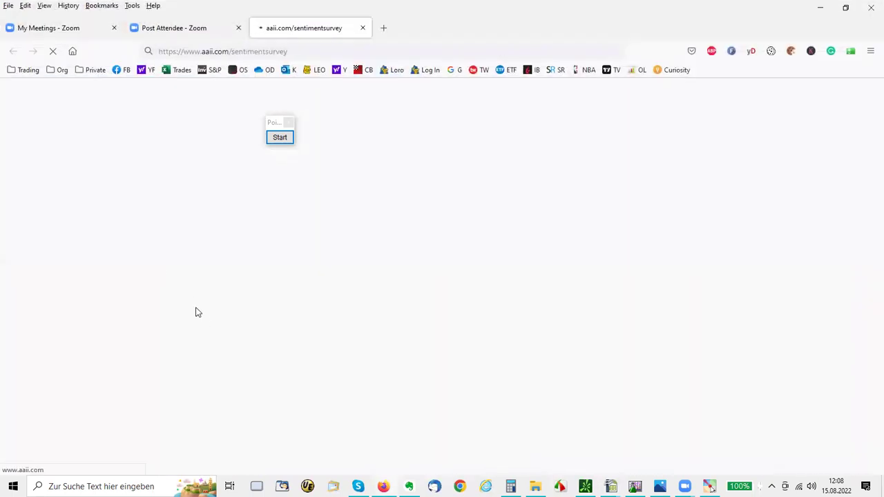
scroll(274, 323, down, 5)
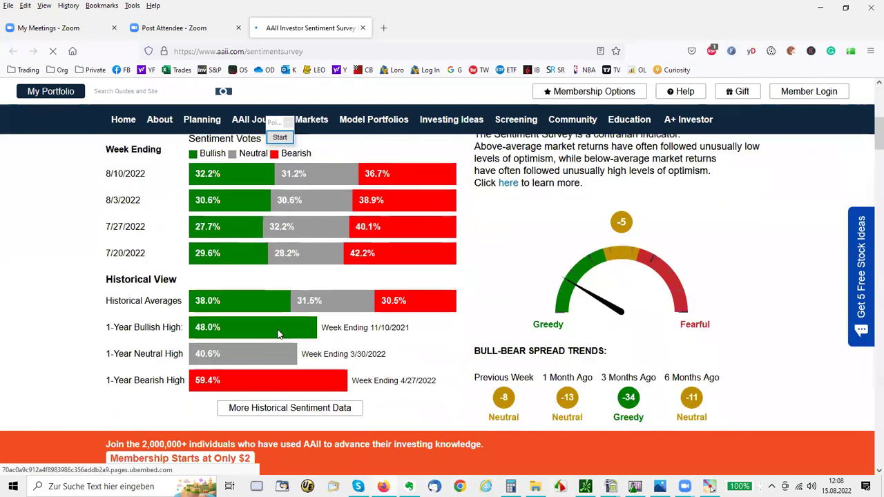
scroll(279, 334, down, 1)
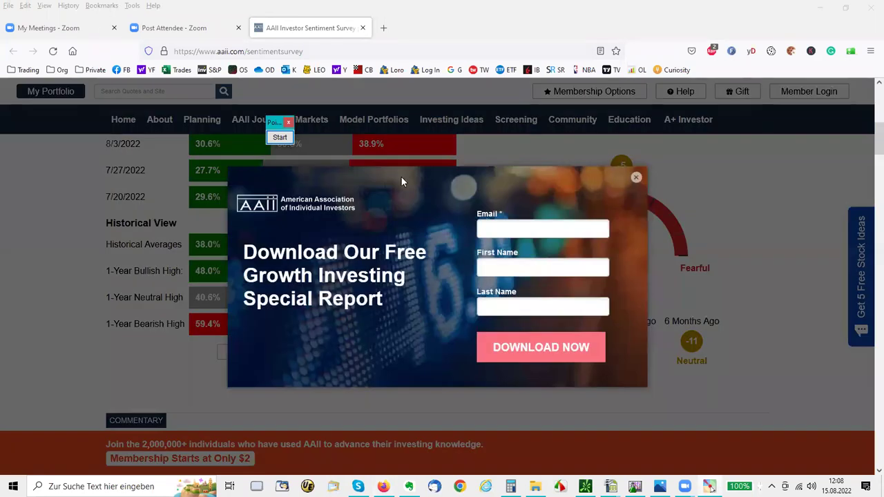
Dismiss the report download pop-up, mark the bull-bear spread section, the historical data link and the -5 reading in blue, and end the annotation
click(637, 177)
mouse_move(579, 142)
mouse_down()
mouse_move(451, 312)
mouse_move(467, 373)
mouse_up()
drag(659, 406, 752, 391)
drag(183, 362, 370, 375)
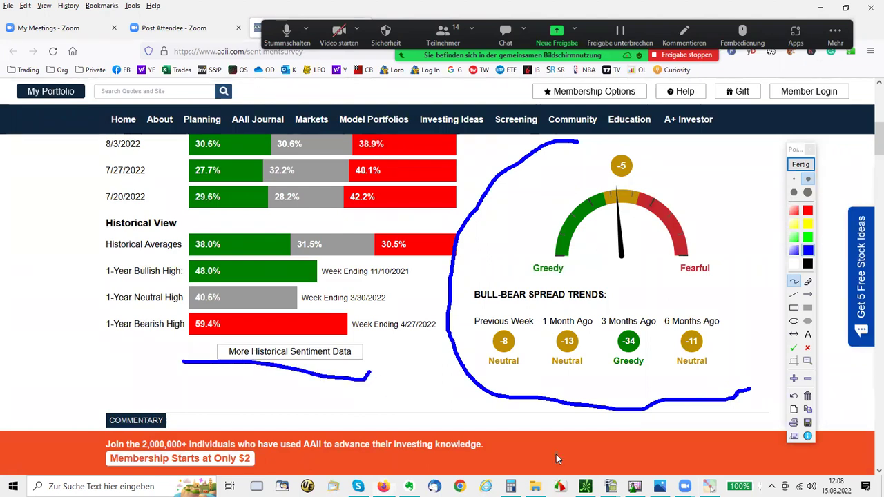
mouse_move(611, 143)
mouse_down()
mouse_move(607, 178)
mouse_move(645, 154)
mouse_move(621, 136)
mouse_up()
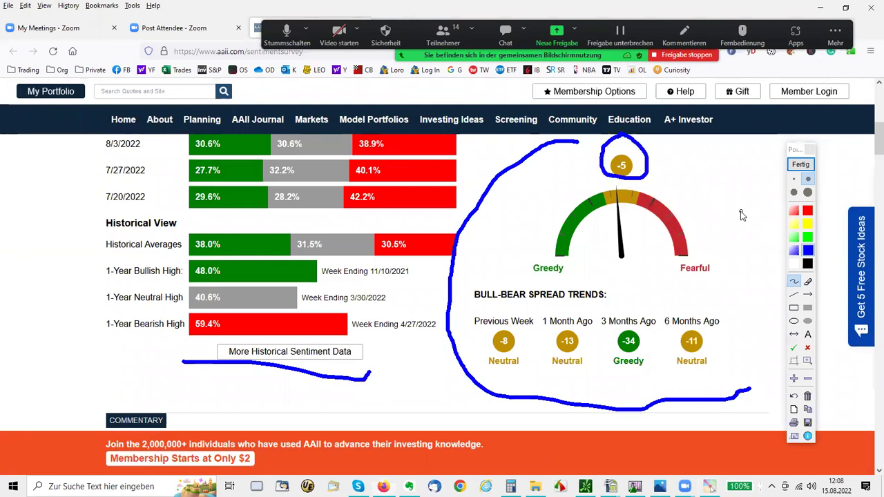
click(801, 164)
Return to the weekly sentiment votes, circle the current -5 bull-bear spread above the gauge in blue, and end the annotation
scroll(746, 214, up, 1)
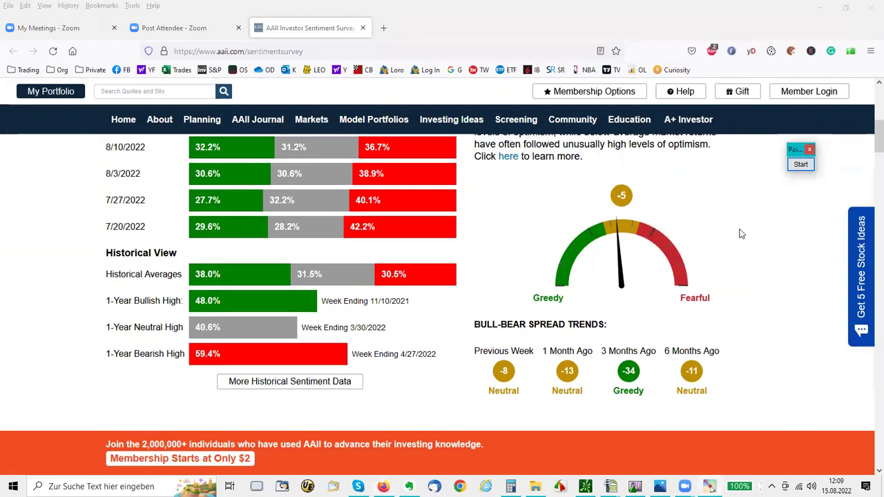
scroll(741, 234, up, 2)
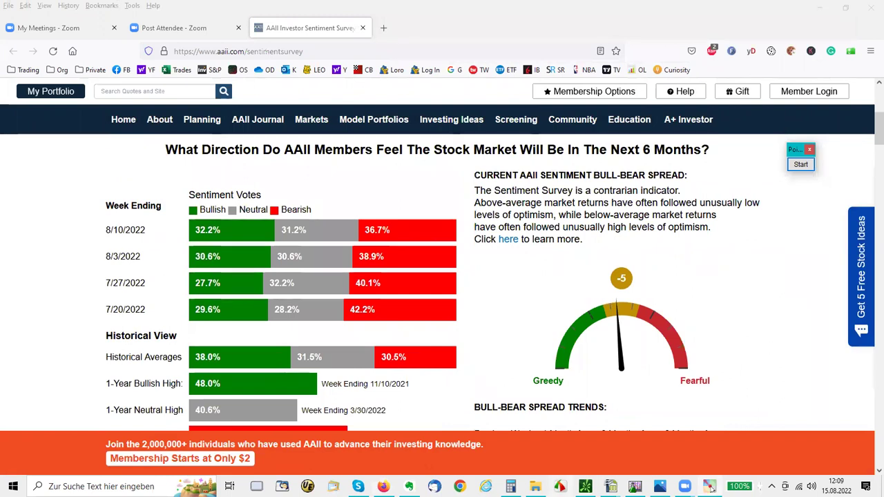
click(511, 486)
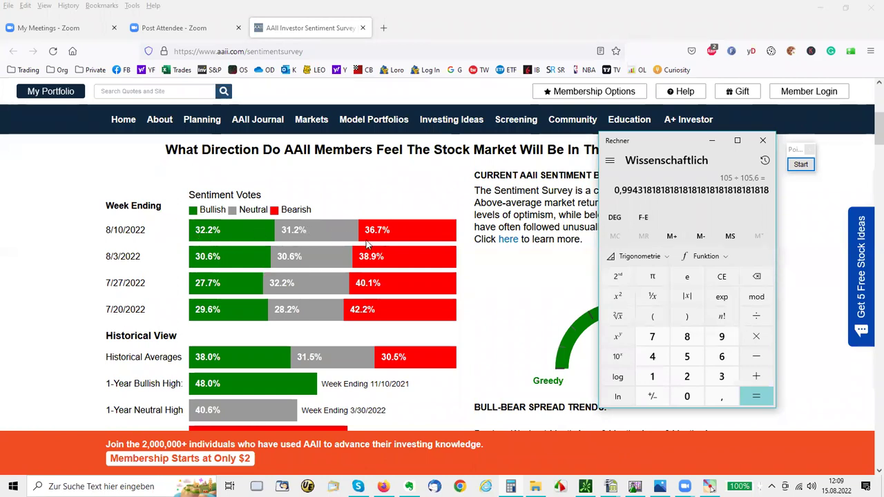
click(763, 140)
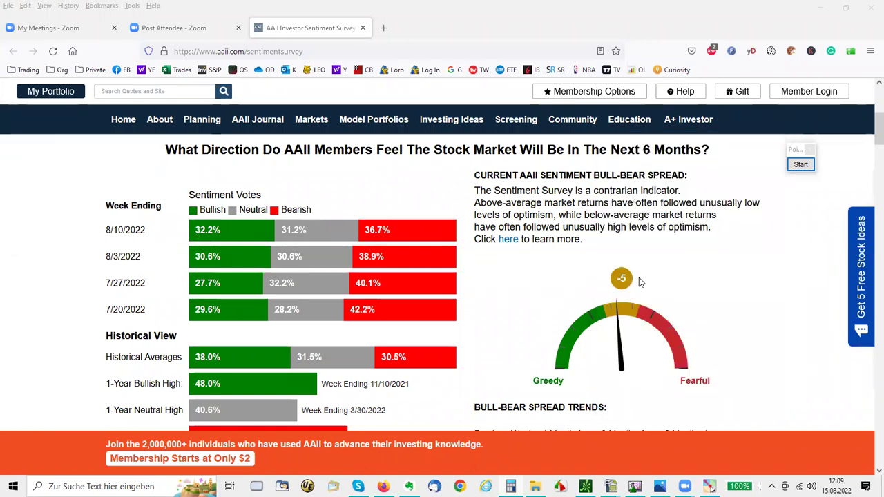
click(801, 164)
mouse_move(611, 261)
mouse_down()
mouse_move(621, 261)
mouse_move(599, 291)
mouse_move(608, 260)
mouse_up()
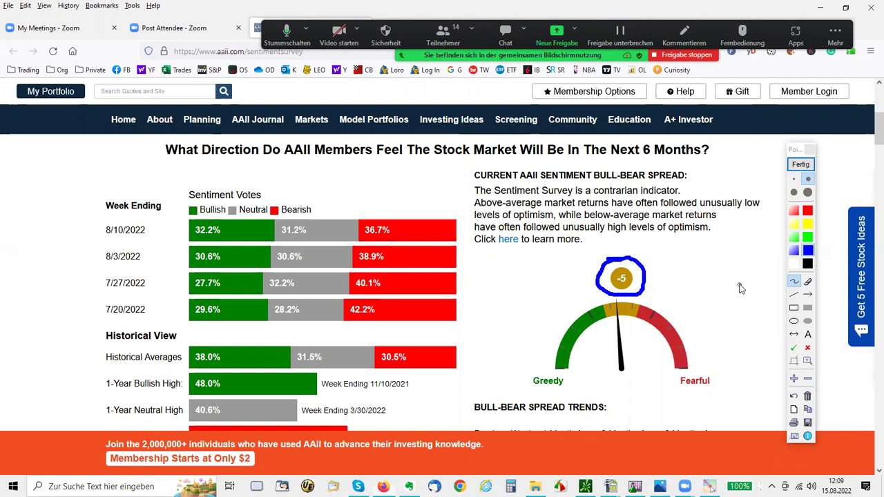
click(800, 165)
Switch to Market_Models_History.ods and inspect the AAII-Spread% formula and the AAII-Spread value in the 20220812 row
mouse_move(609, 486)
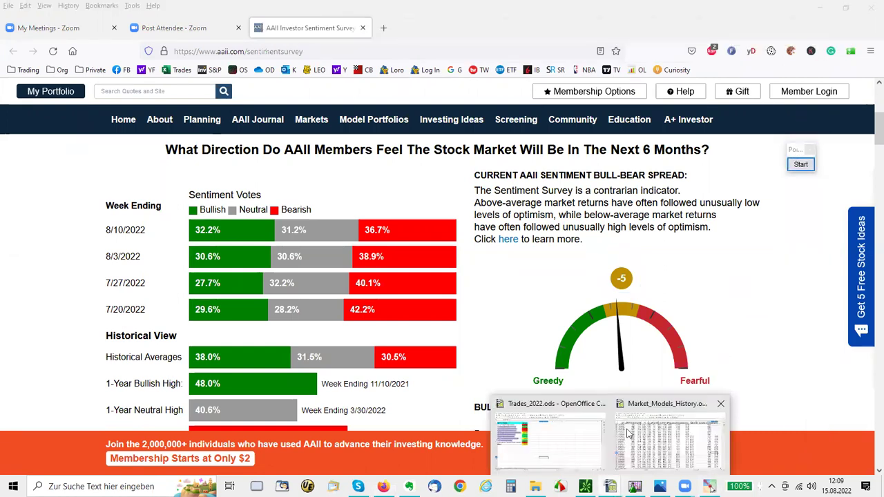
click(627, 433)
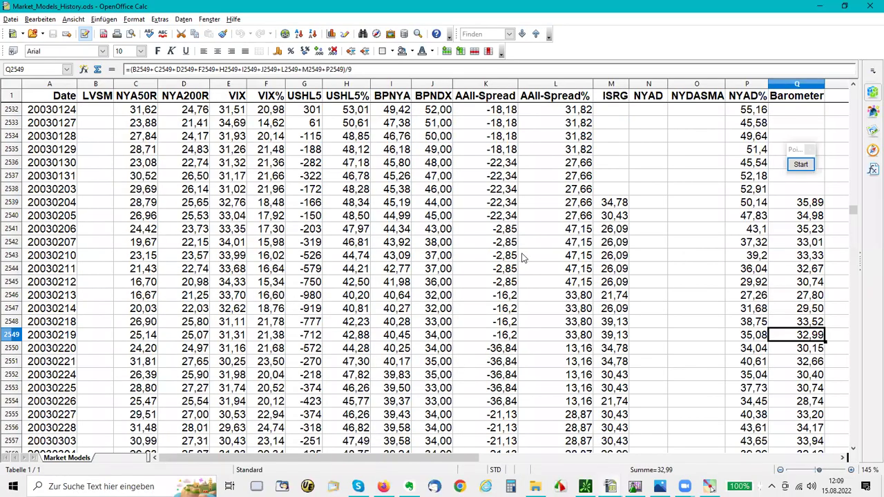
scroll(857, 211, down, 3)
scroll(857, 228, down, 2)
scroll(860, 419, down, 20)
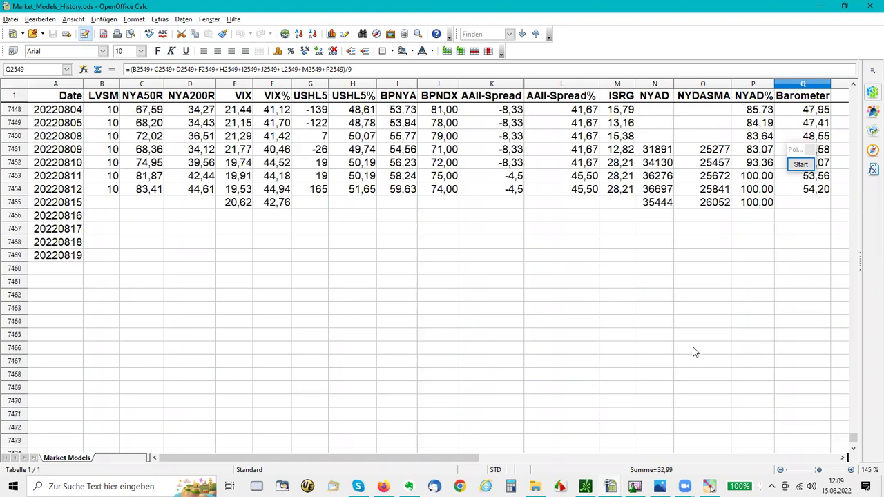
scroll(695, 352, up, 2)
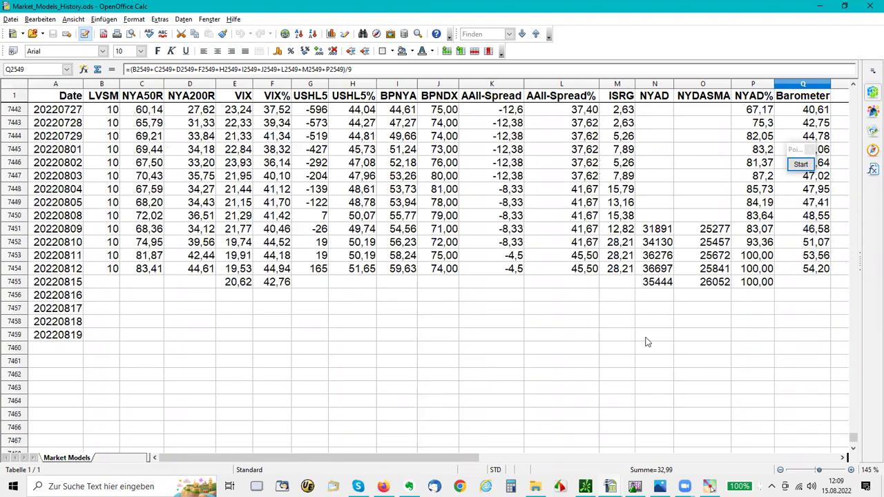
click(582, 271)
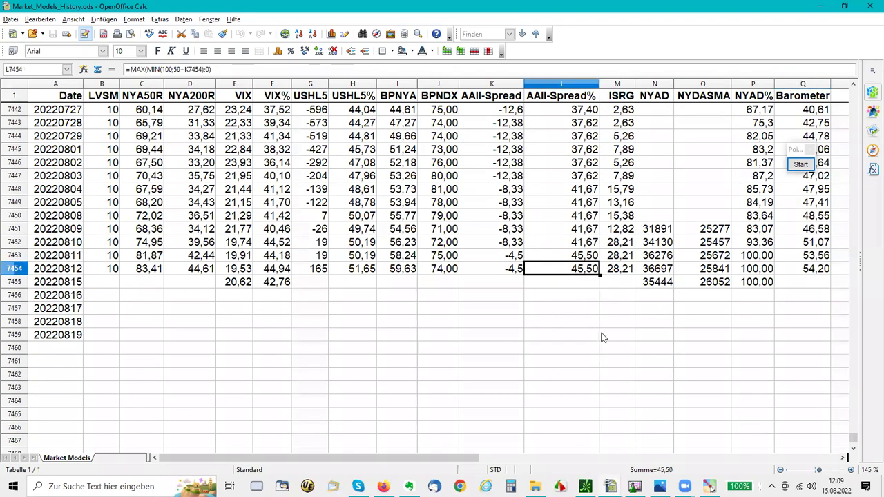
click(504, 272)
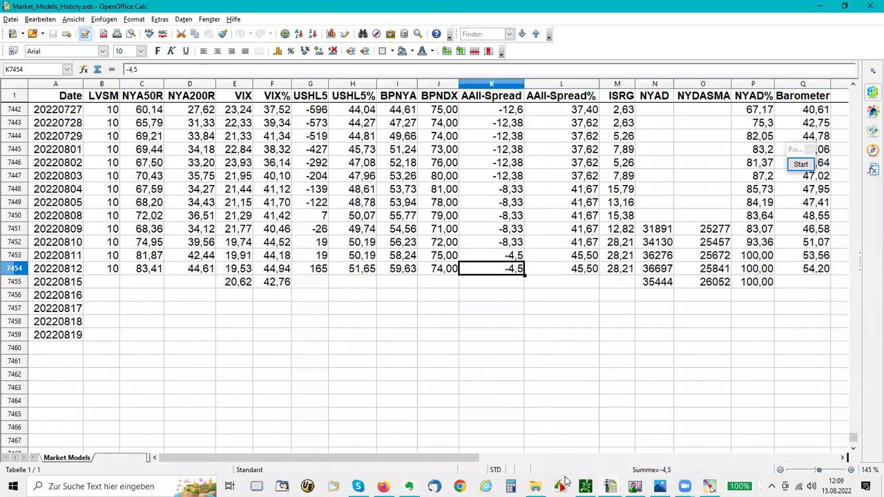
Switch back to the AAII survey page in the browser and circle the -5 spread reading in blue again, closing the annotation
click(383, 487)
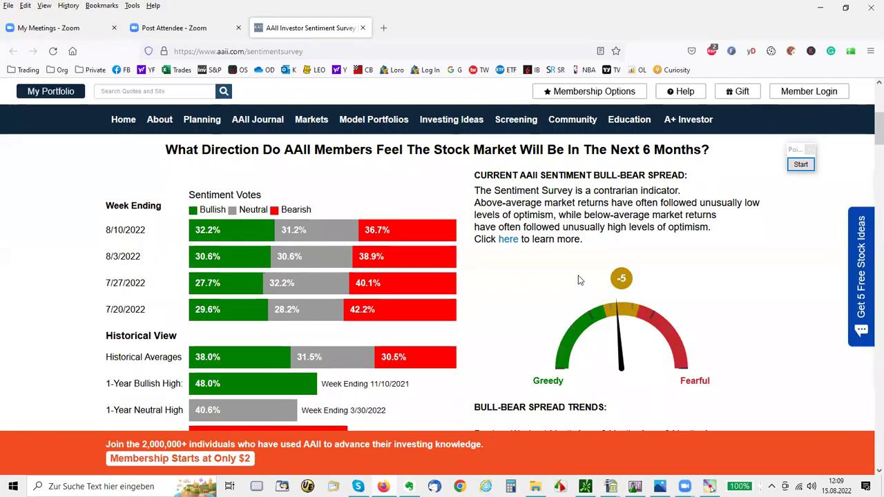
click(801, 164)
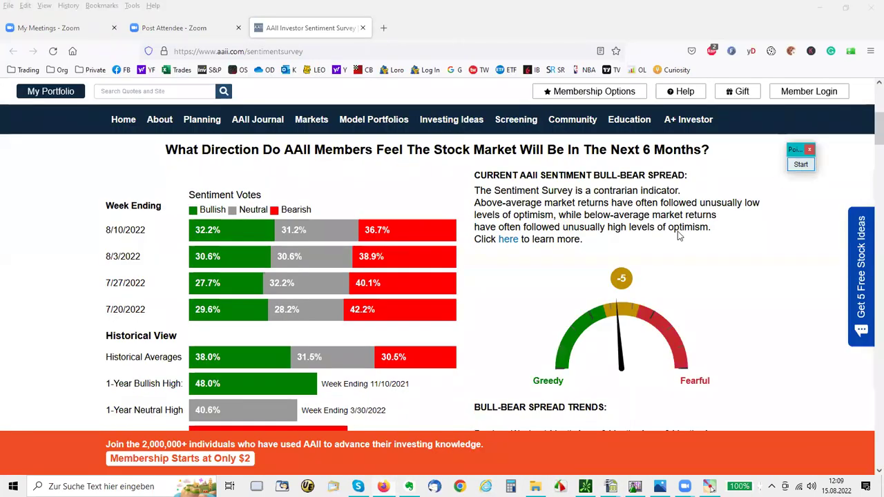
mouse_move(641, 260)
mouse_down()
mouse_move(637, 294)
mouse_move(645, 258)
mouse_up()
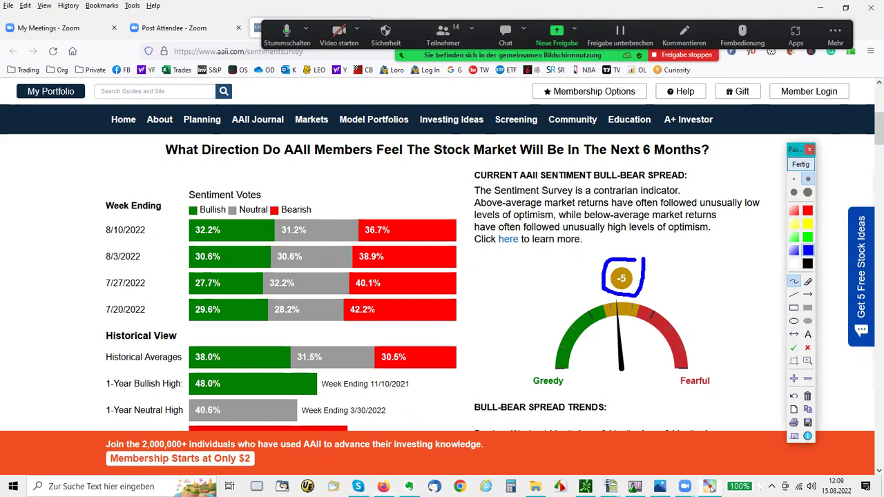
click(800, 164)
Switch to Market_Models_History.ods, inspect the AAII-Spread% formula for 20220812, and highlight the Barometer values from 20220810 to 20220812
mouse_move(611, 486)
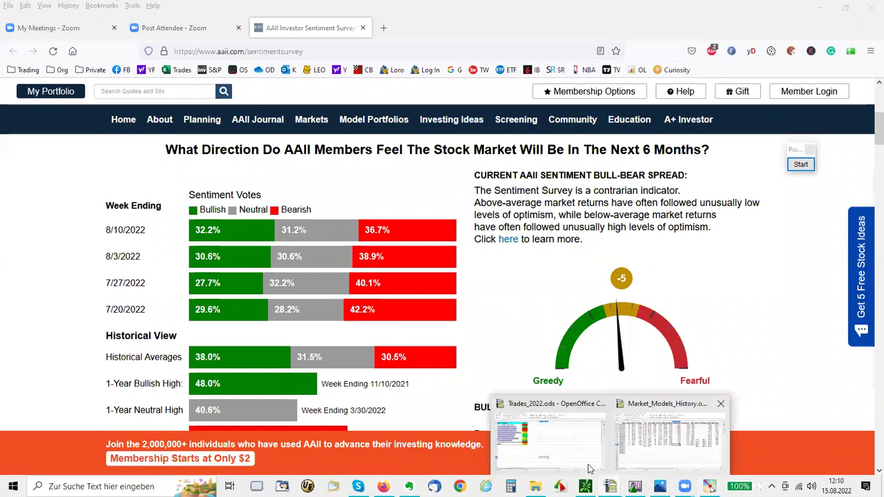
key(alt+Tab)
key(Right)
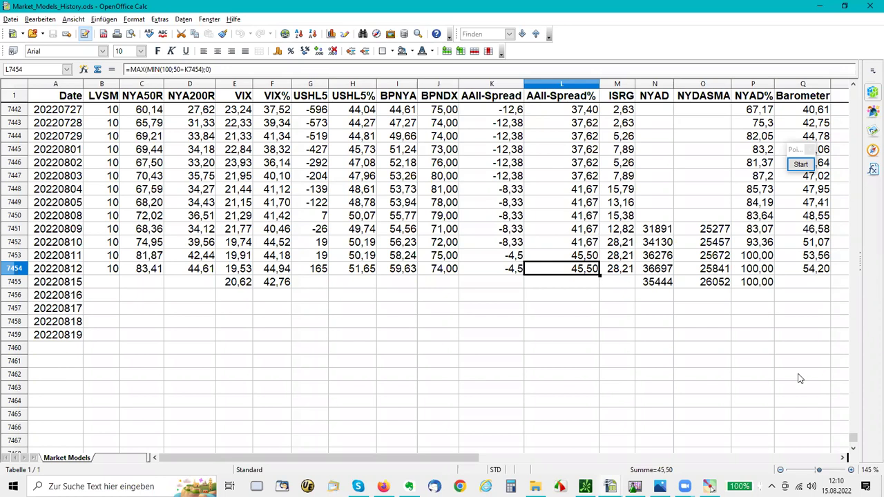
drag(803, 242, 803, 269)
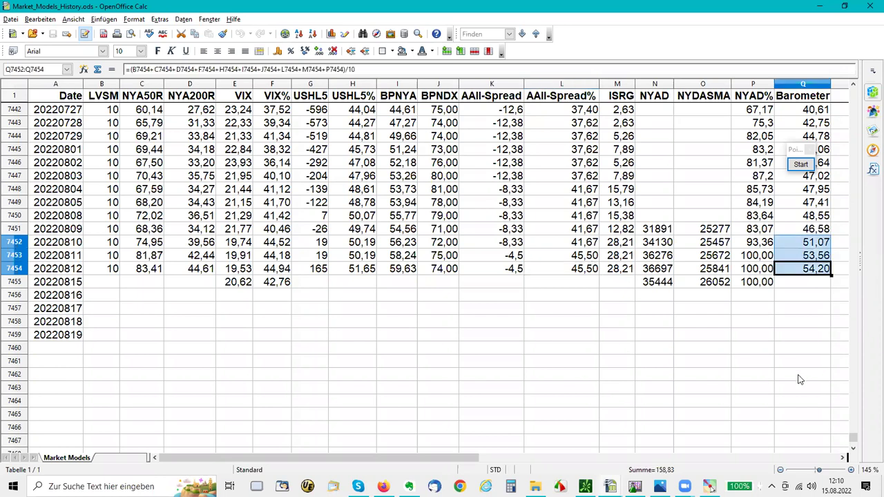
Go back to early January 2022 and inspect the Barometer for 20220103 and the AAII-Spread% for 20220103 and 20220106
drag(484, 461, 636, 355)
scroll(485, 424, up, 4)
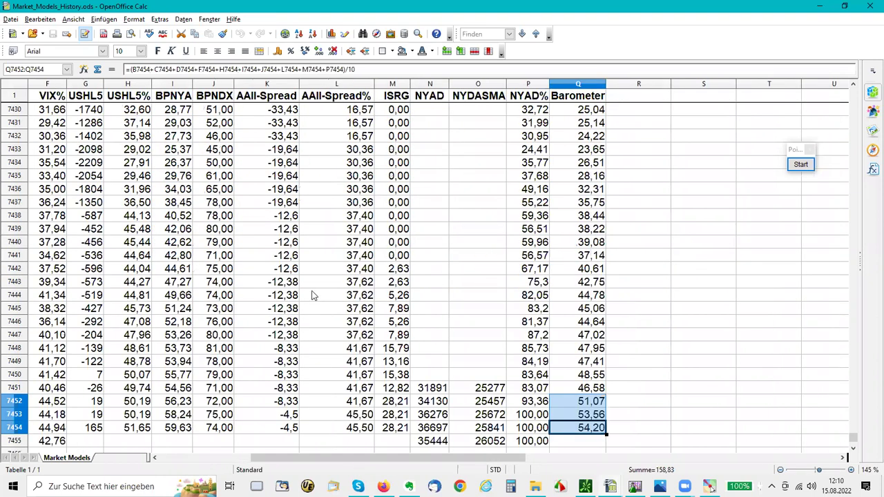
scroll(312, 296, left, 3)
scroll(308, 294, up, 19)
scroll(291, 275, up, 20)
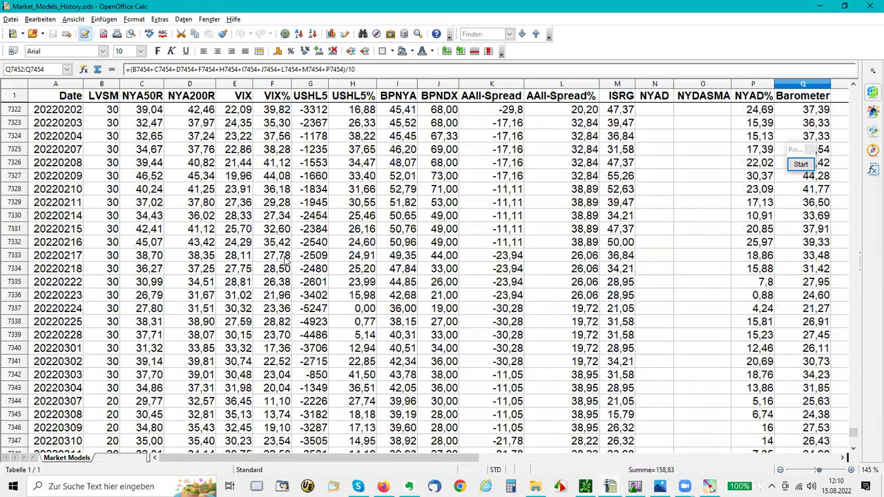
click(803, 269)
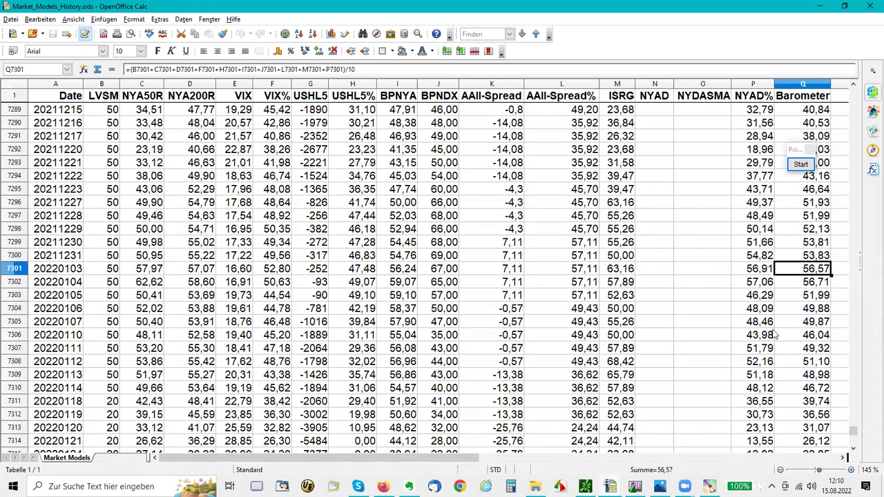
click(589, 272)
scroll(588, 273, down, 1)
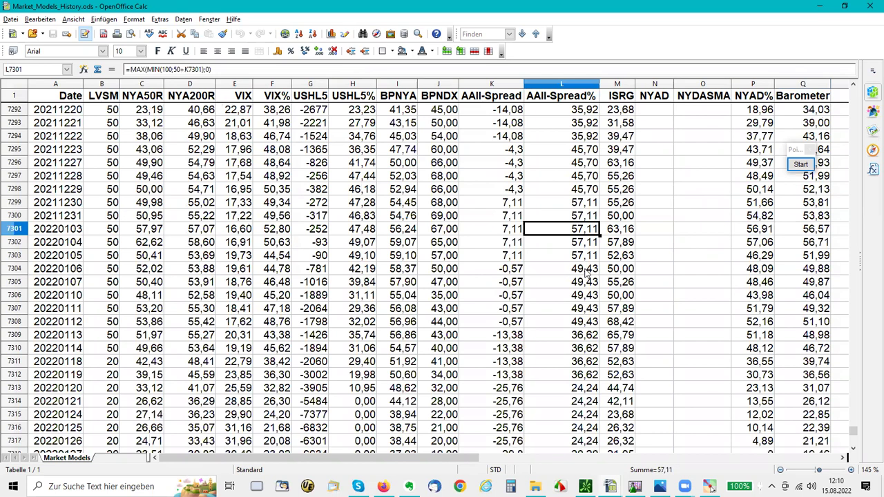
click(586, 272)
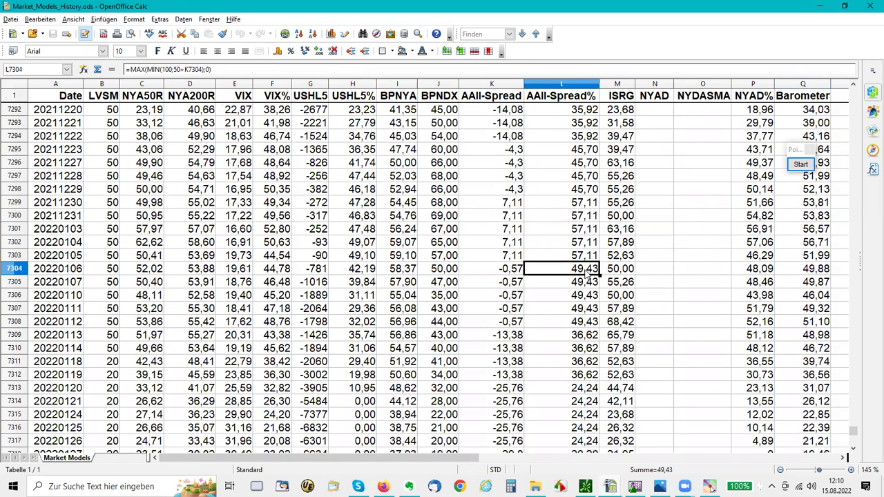
Follow the AAII-Spread% column from February to August 2022, highlighting the values from 20220331 to 20220406
scroll(586, 276, down, 12)
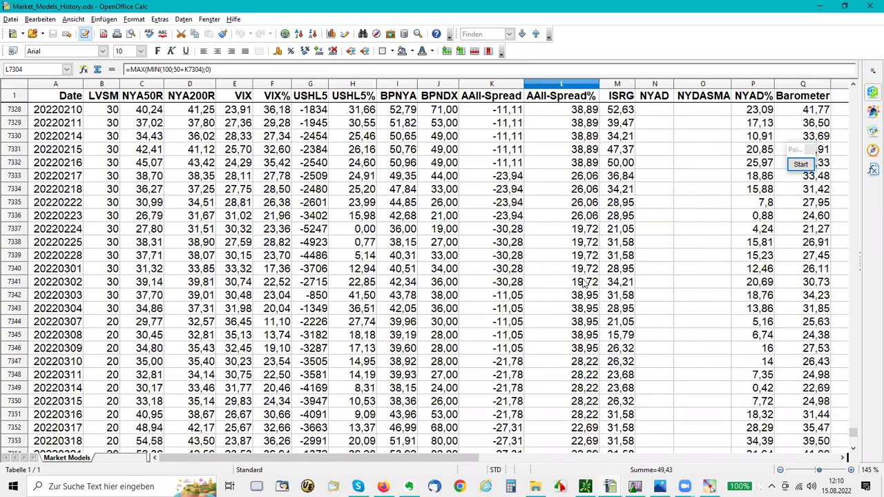
scroll(585, 283, down, 12)
scroll(586, 247, up, 4)
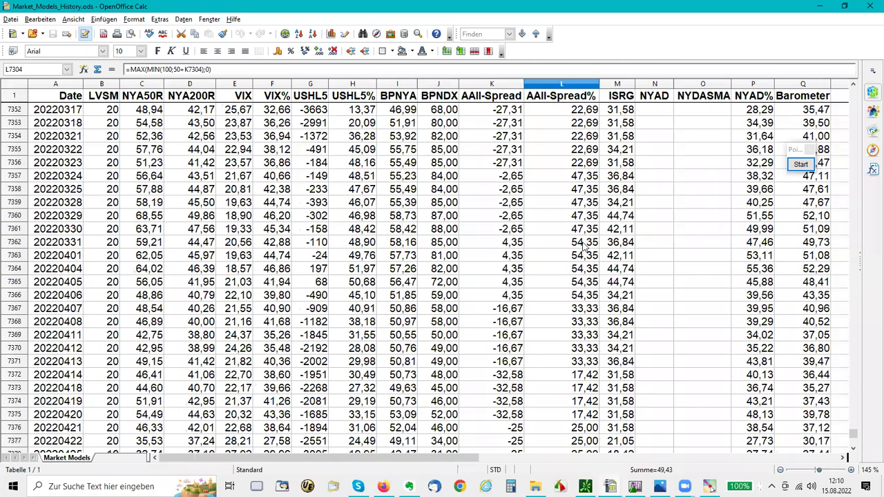
drag(580, 285, 580, 299)
drag(589, 252, 589, 243)
scroll(590, 314, down, 4)
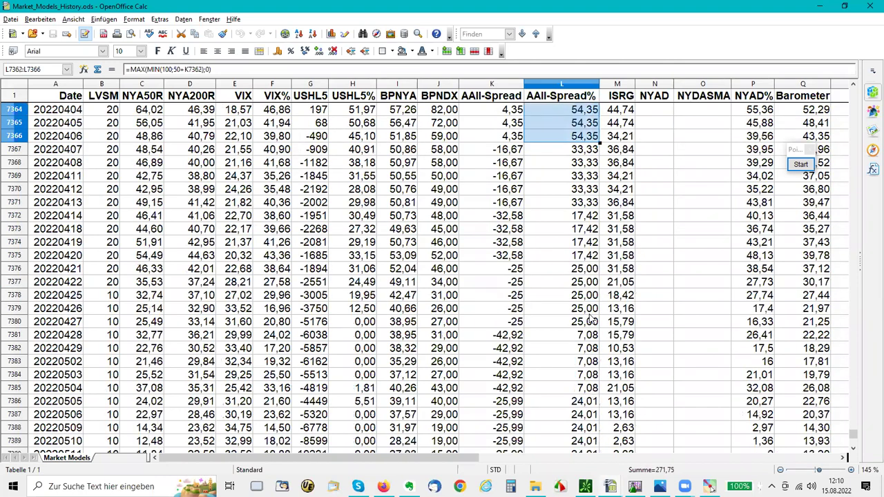
scroll(590, 319, down, 14)
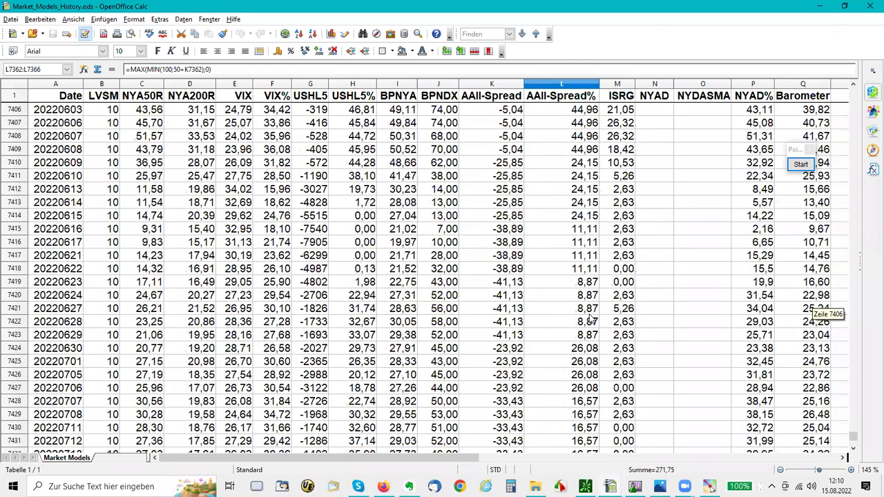
scroll(591, 319, down, 3)
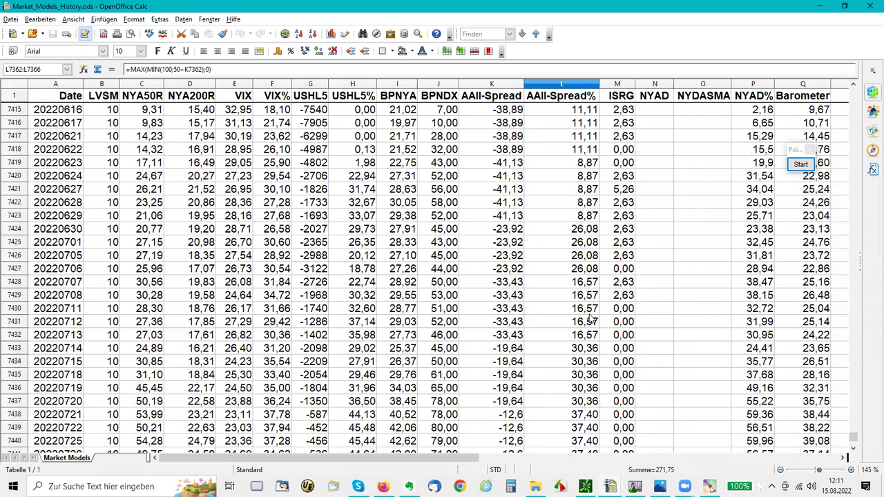
scroll(591, 319, down, 3)
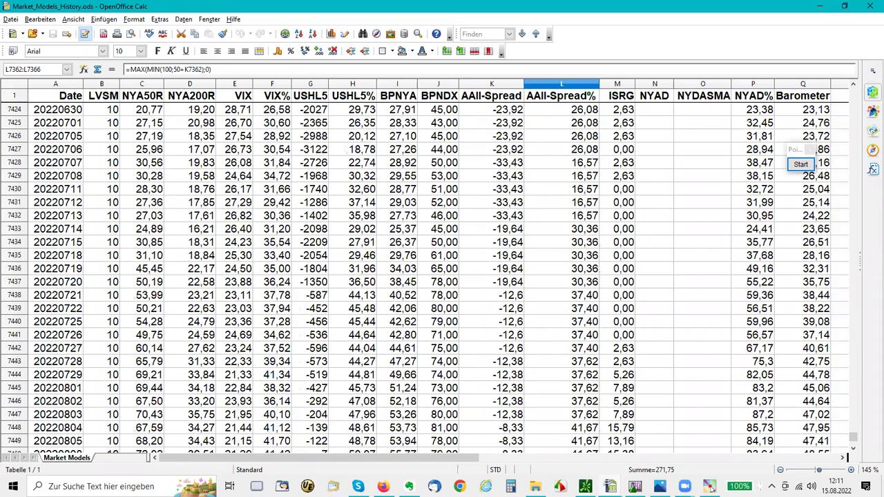
Revisit the AAII survey page and the LBB equity curve in Wealth-Lab Pro, and switch to the Loro Monday Meeting note in Evernote
click(385, 484)
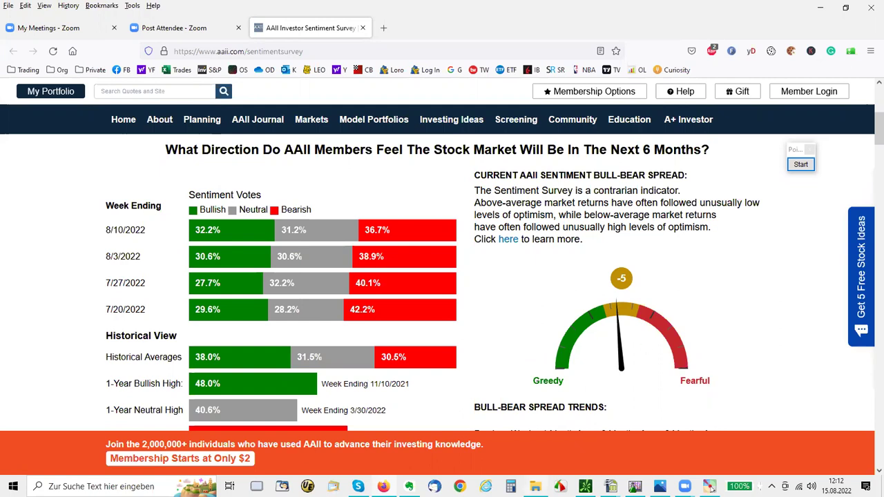
mouse_move(383, 486)
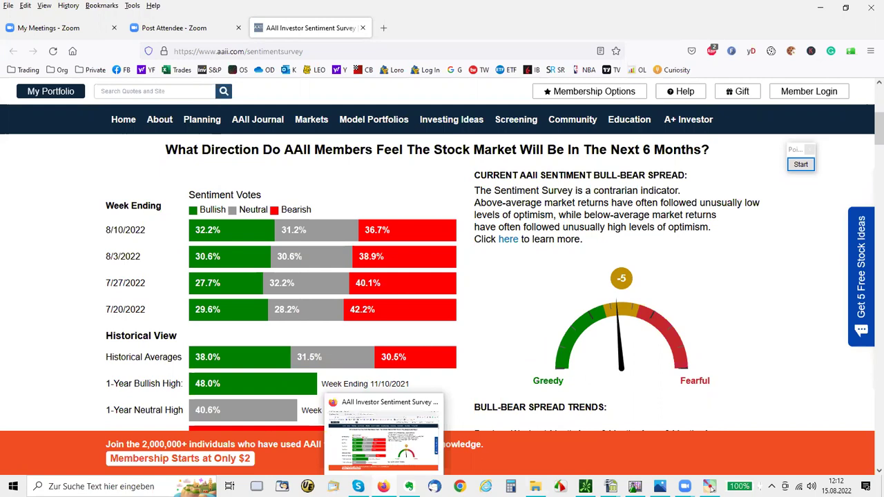
mouse_move(710, 486)
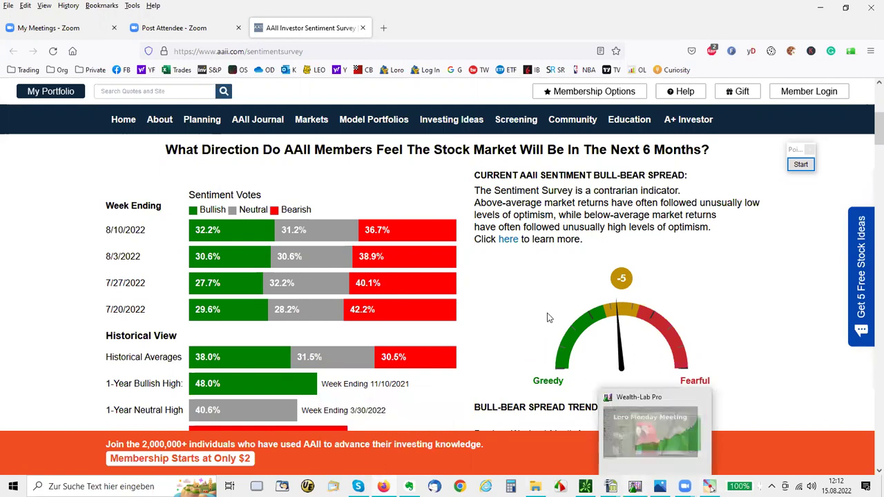
key(alt+Tab)
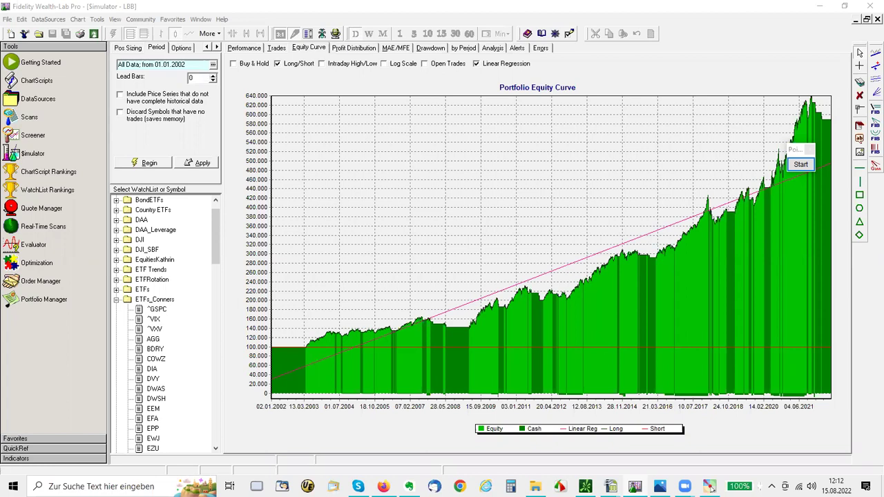
key(alt+Tab)
key(alt+Tab)
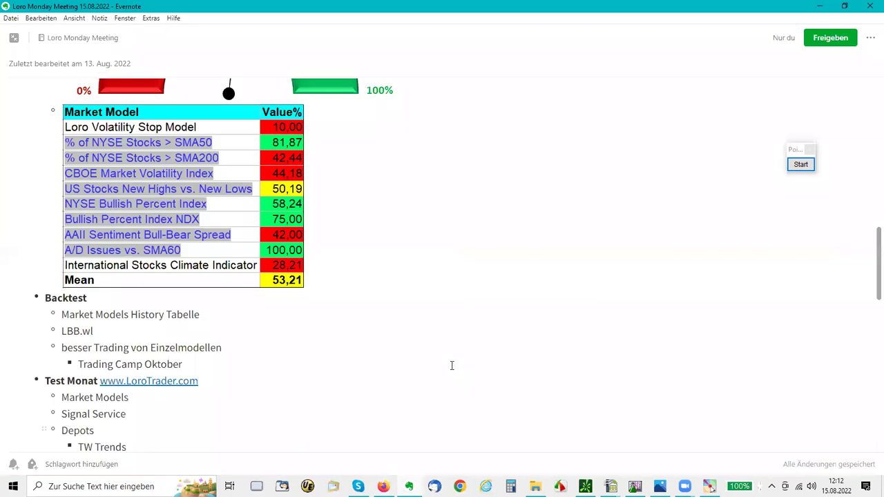
Revisit the Hedgeye cartoon in the meeting note and return to the Loro Börsenbarometer and its market model table
scroll(452, 365, up, 10)
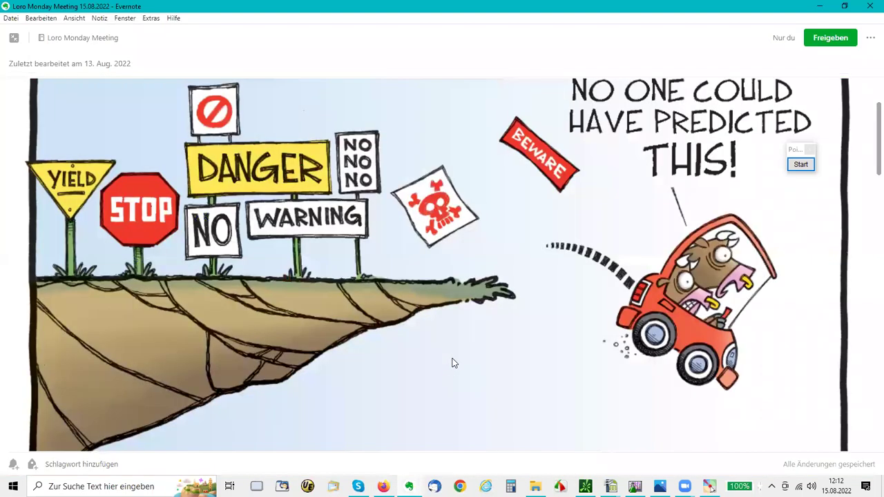
scroll(453, 363, up, 1)
scroll(453, 364, down, 1)
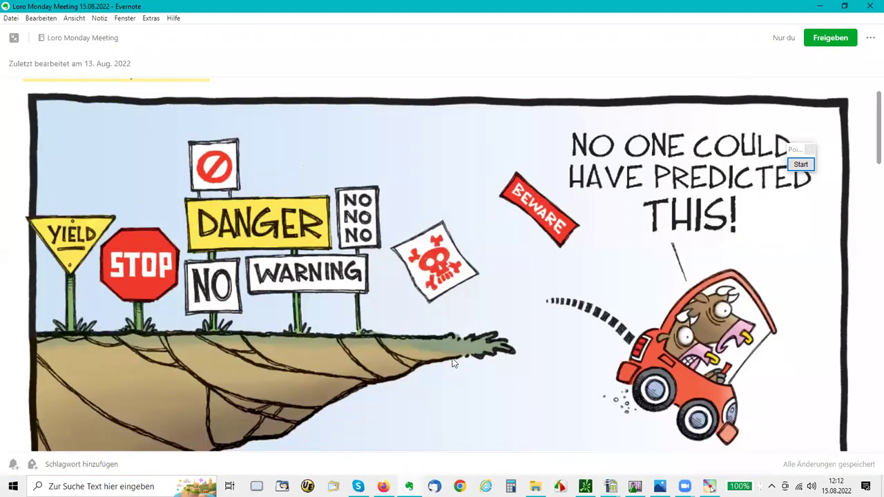
scroll(457, 351, down, 3)
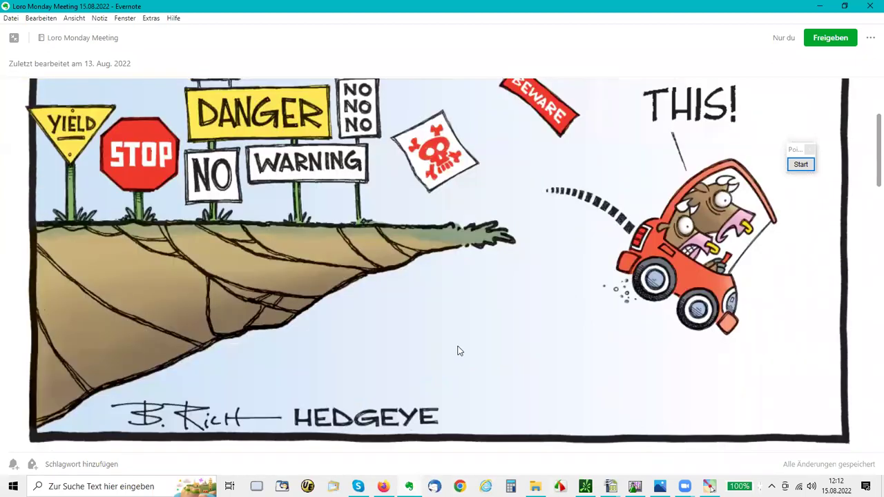
scroll(458, 346, down, 2)
scroll(462, 329, down, 2)
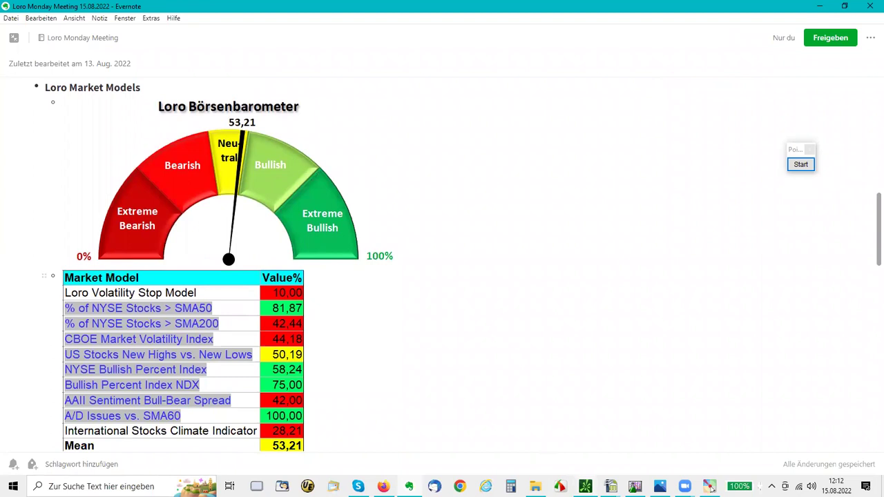
Switch to Wealth-Lab Pro and show the LBB simulation's annual returns by period
mouse_move(585, 486)
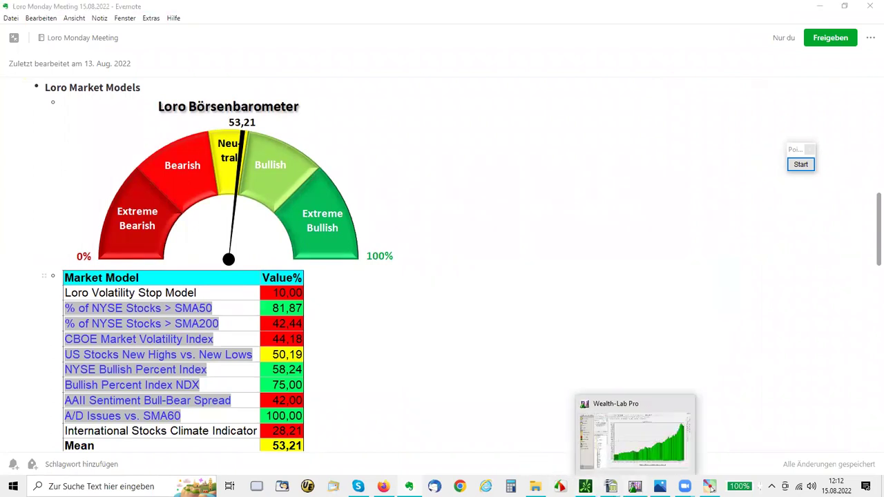
click(610, 486)
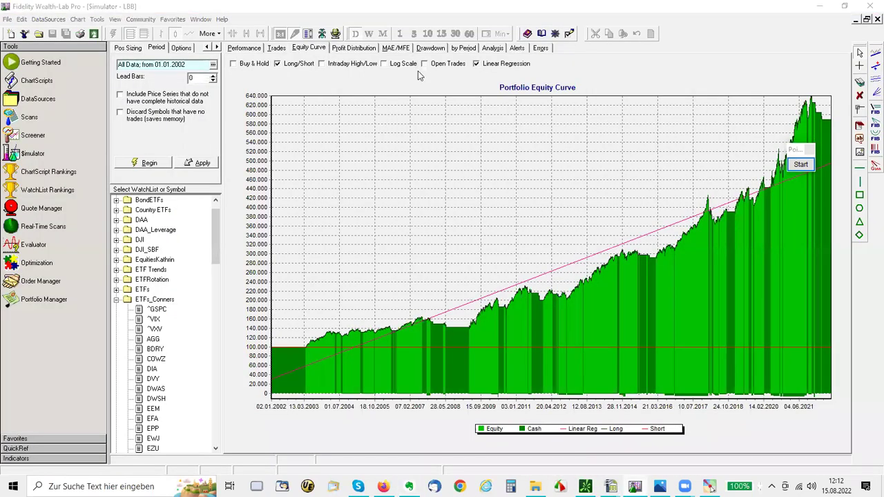
click(464, 48)
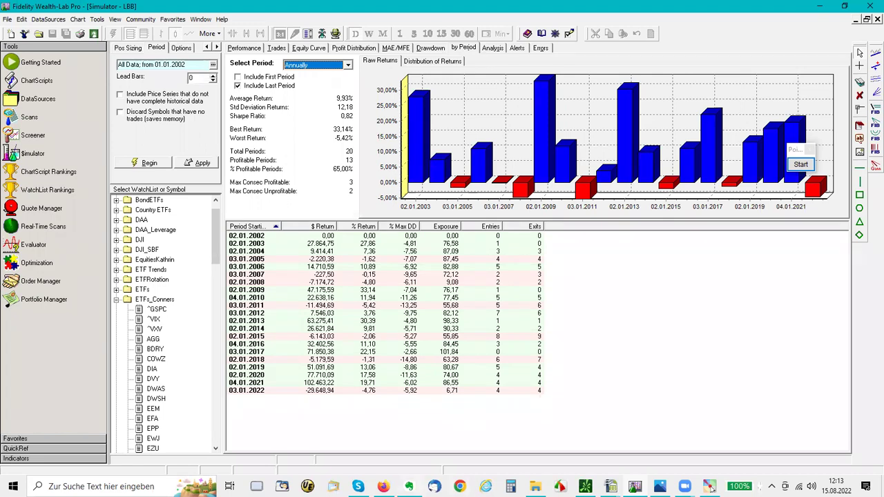
Return to the Evernote note and highlight Trading Camp Oktober under Backtest and Market Models under Test Monat
key(alt+Tab)
scroll(420, 345, down, 5)
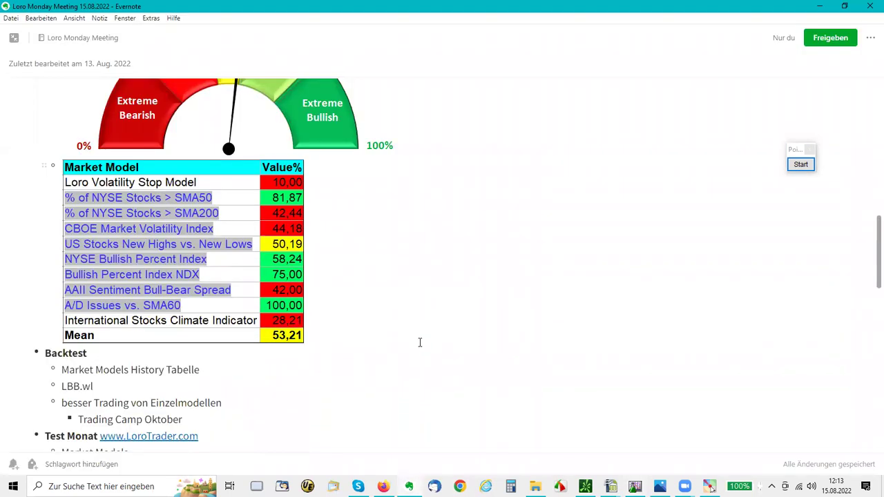
scroll(418, 337, down, 1)
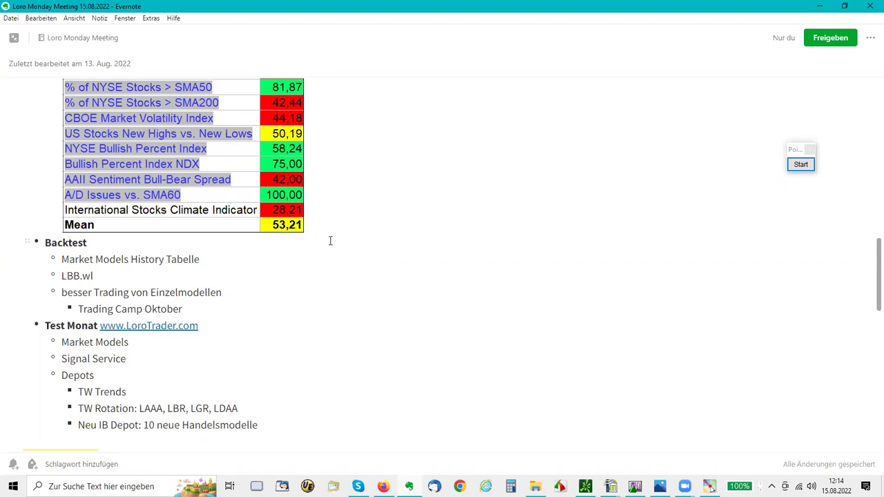
drag(78, 309, 188, 309)
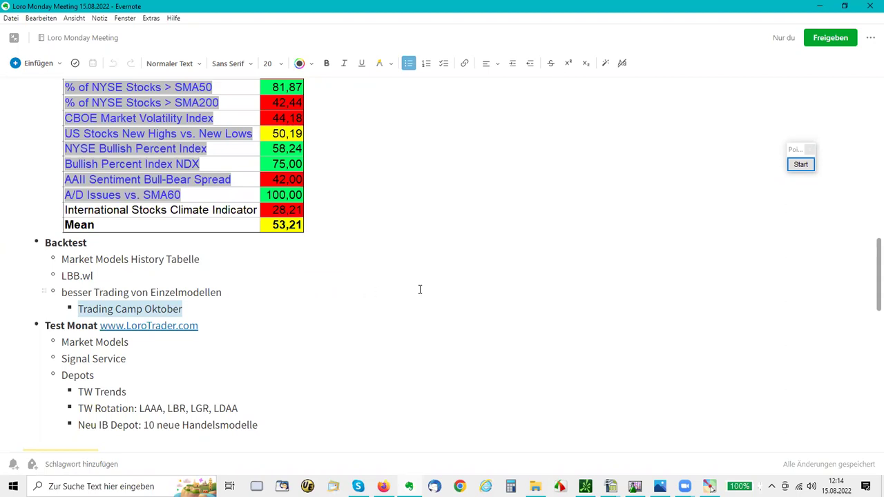
click(60, 341)
drag(87, 338, 131, 340)
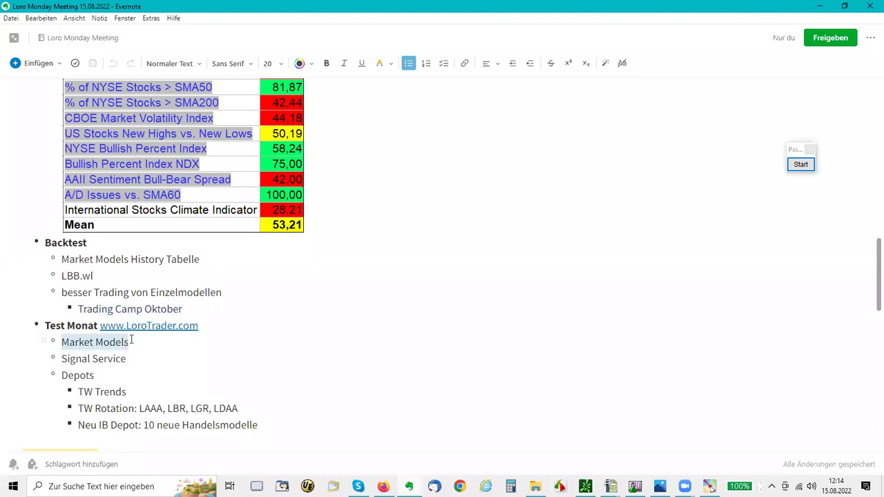
click(172, 326)
click(172, 326)
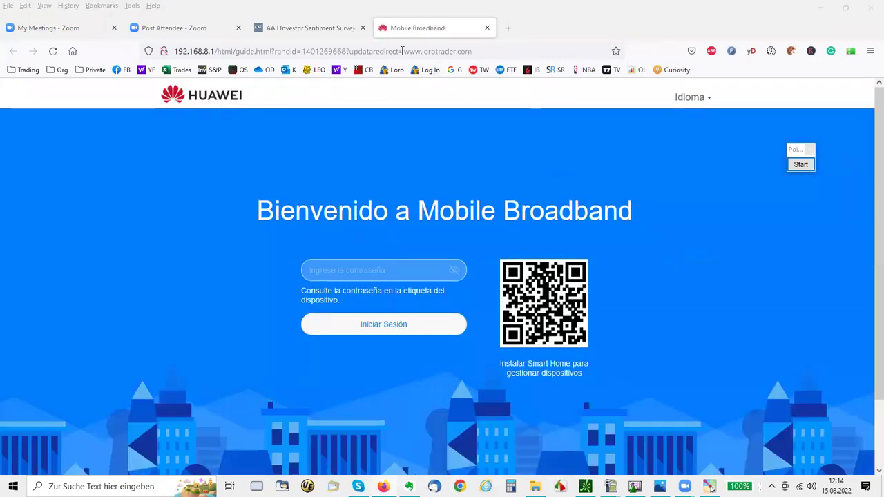
shift+click(158, 54)
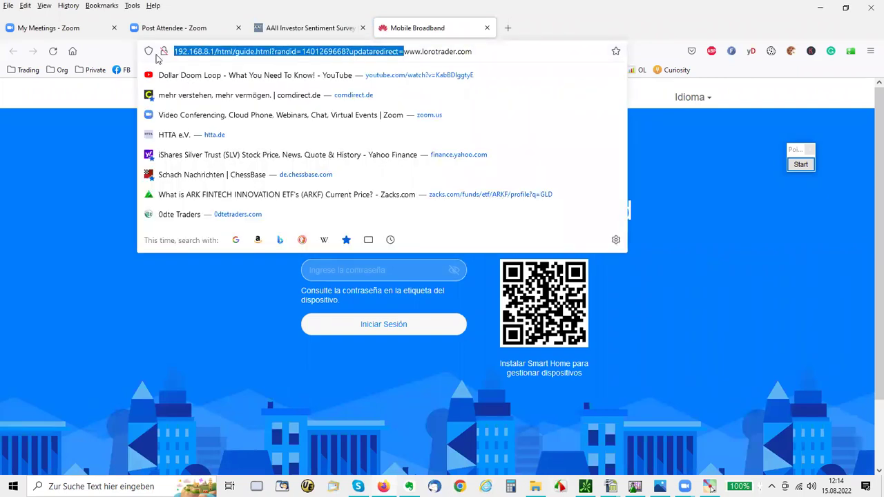
key(BackSpace)
key(Return)
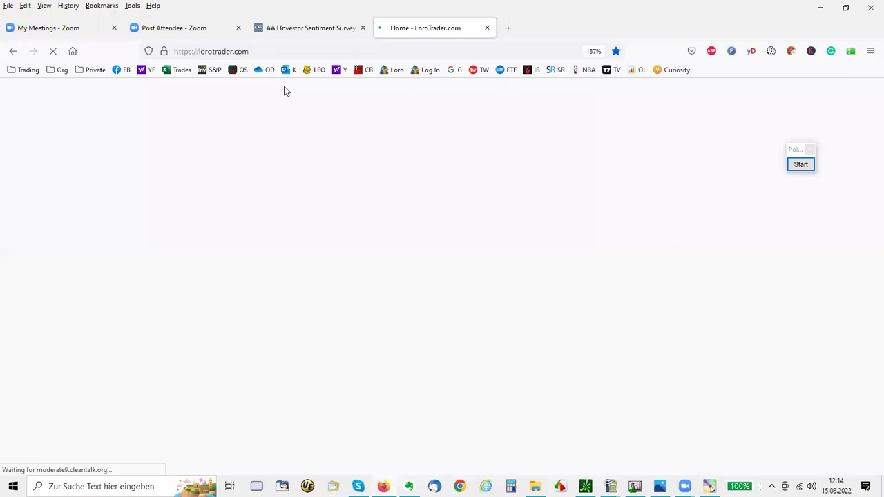
Open the Market Models page on LoroTrader.com and go past the sign-up form to the sample Market Models Review
scroll(371, 316, down, 3)
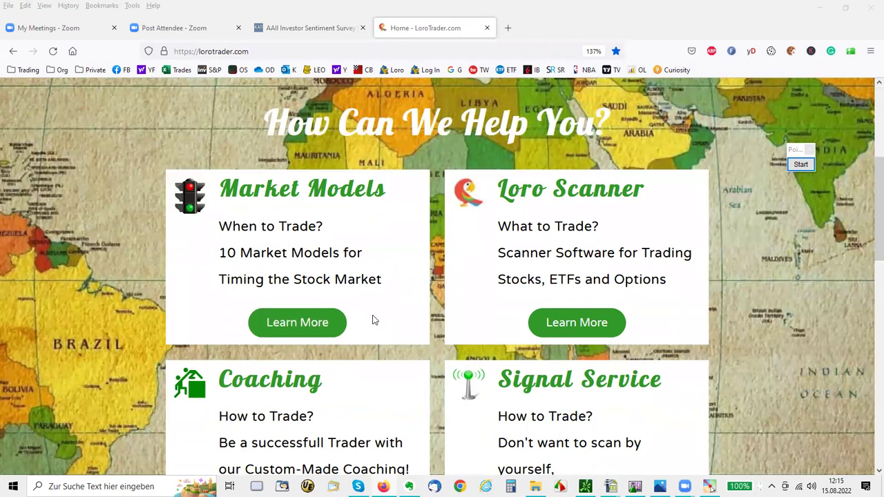
click(300, 329)
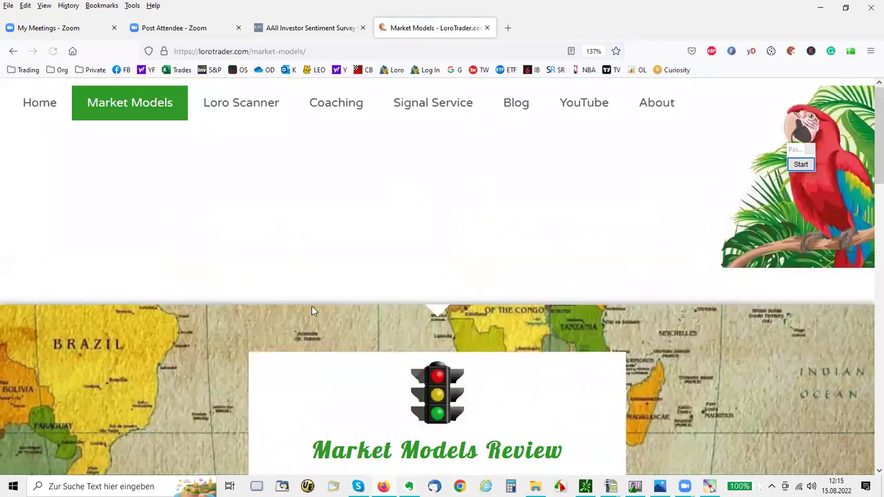
scroll(381, 371, down, 3)
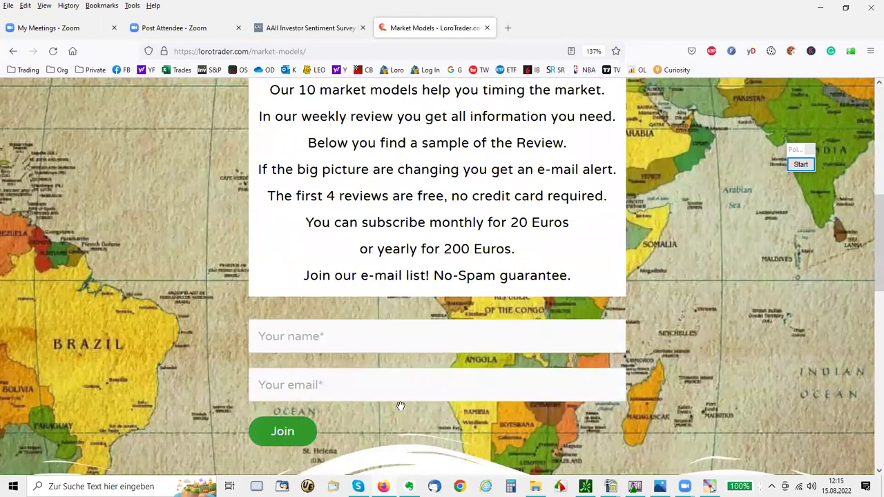
scroll(434, 386, down, 5)
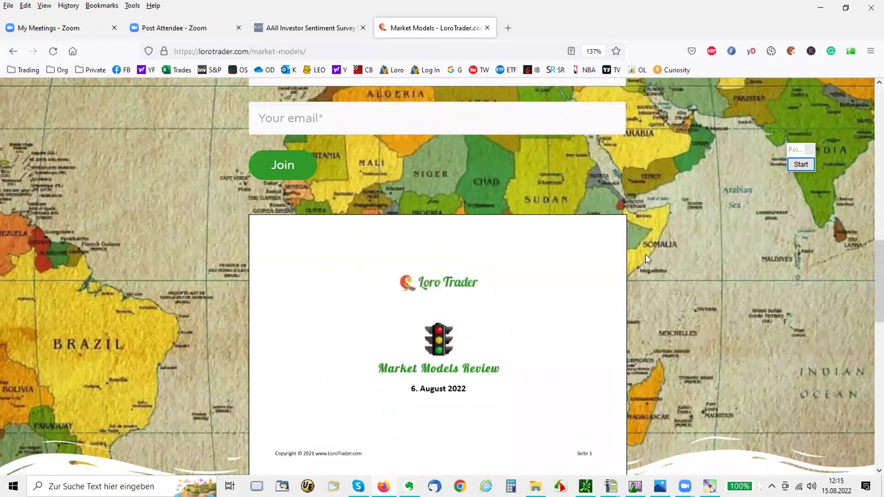
scroll(648, 259, down, 3)
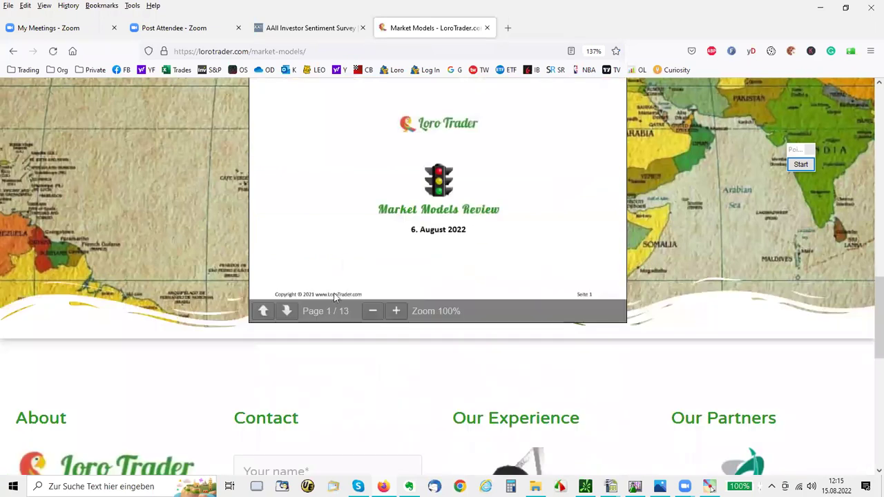
Page through the sample review to page 5 and back to the Loro Market Models Values table on page 3
click(287, 311)
click(287, 311)
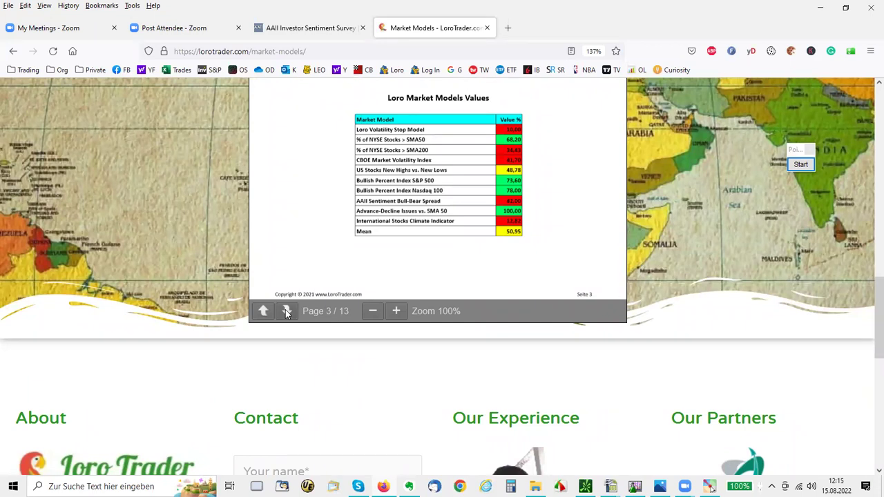
click(287, 312)
click(287, 312)
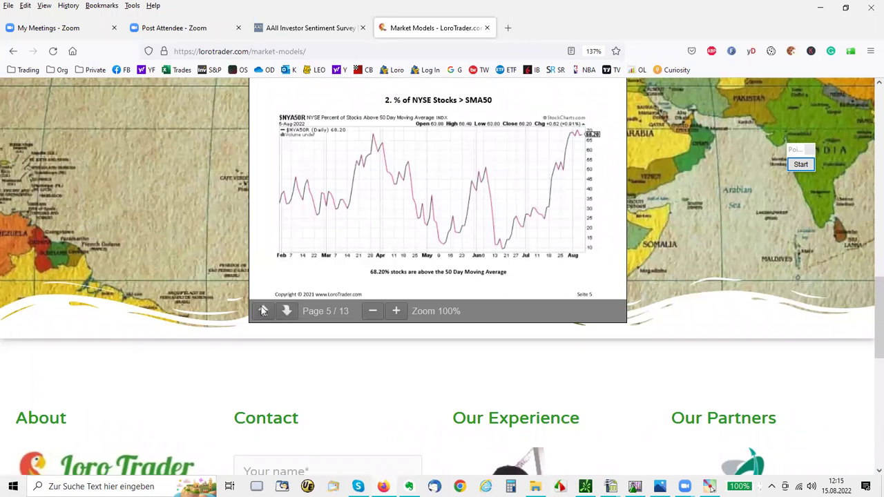
click(263, 311)
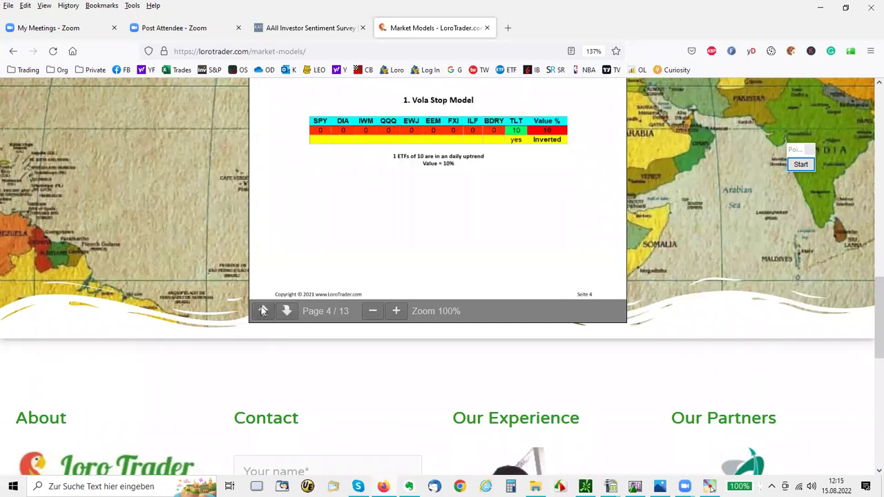
click(263, 312)
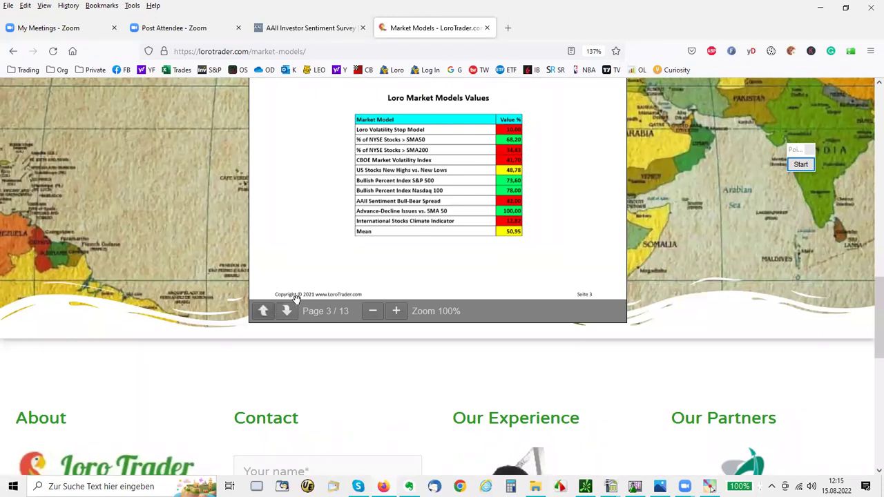
Go back to the free review sign-up form above the sample, and briefly bring up Skype
scroll(740, 303, up, 7)
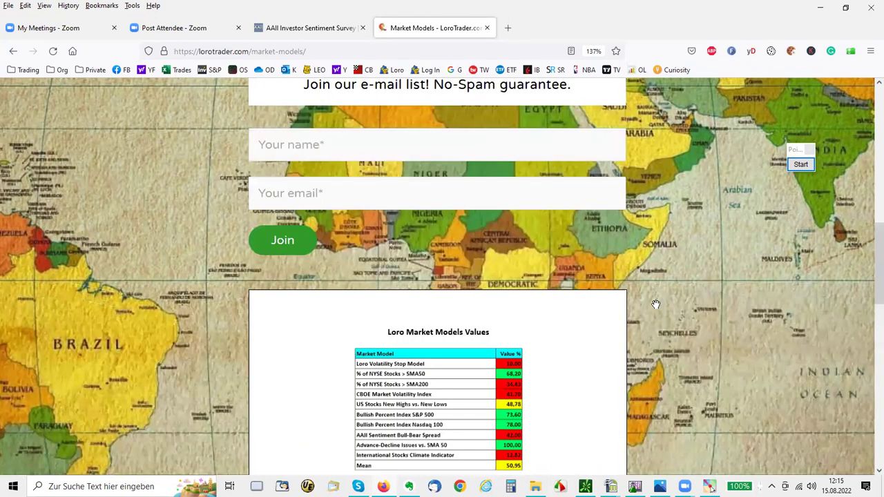
scroll(530, 332, down, 2)
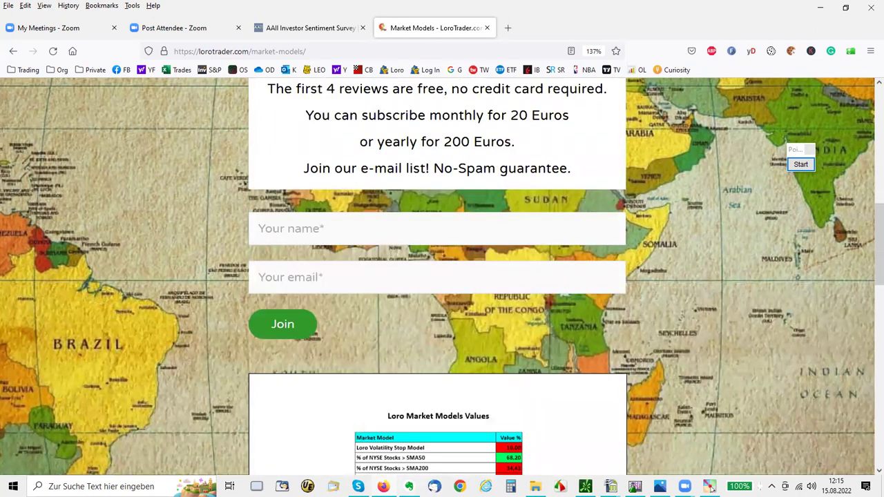
click(358, 486)
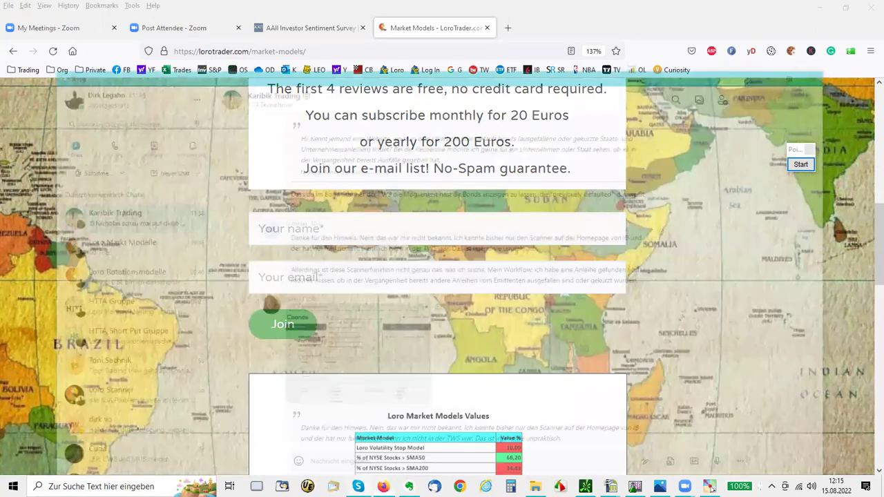
click(358, 486)
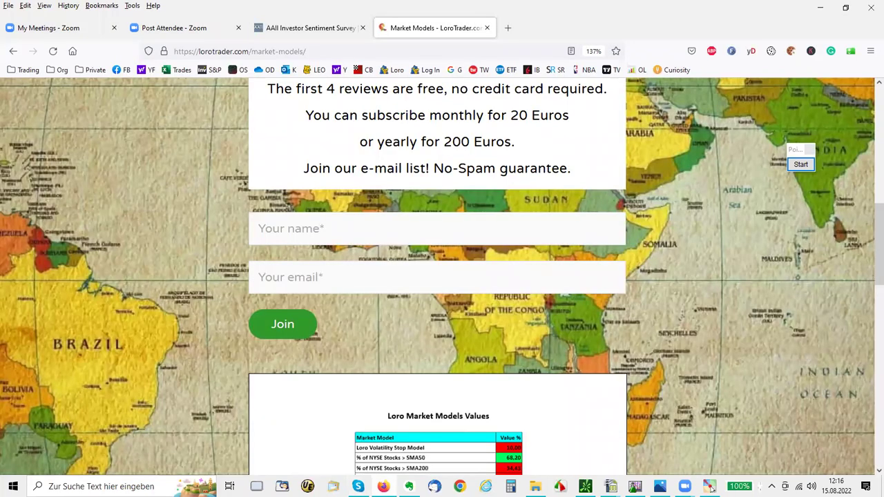
Switch back to the Evernote note and highlight Signal Service and Depots under Test Monat
click(409, 486)
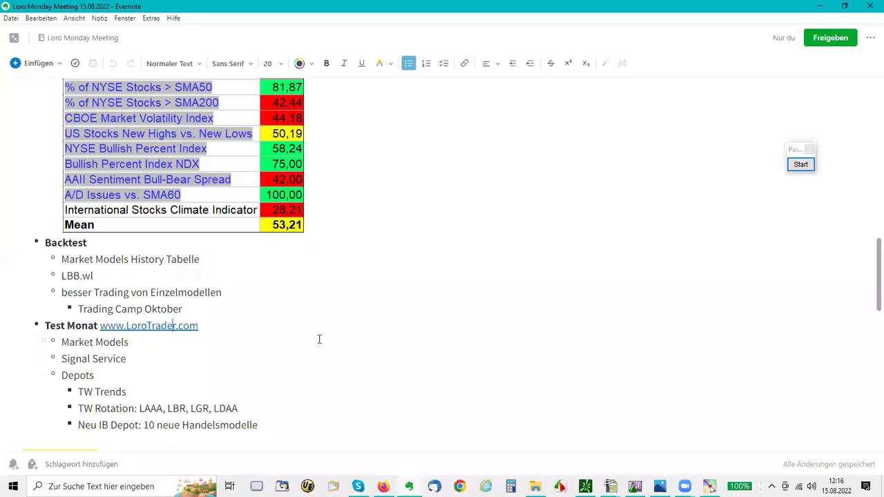
scroll(319, 336, down, 1)
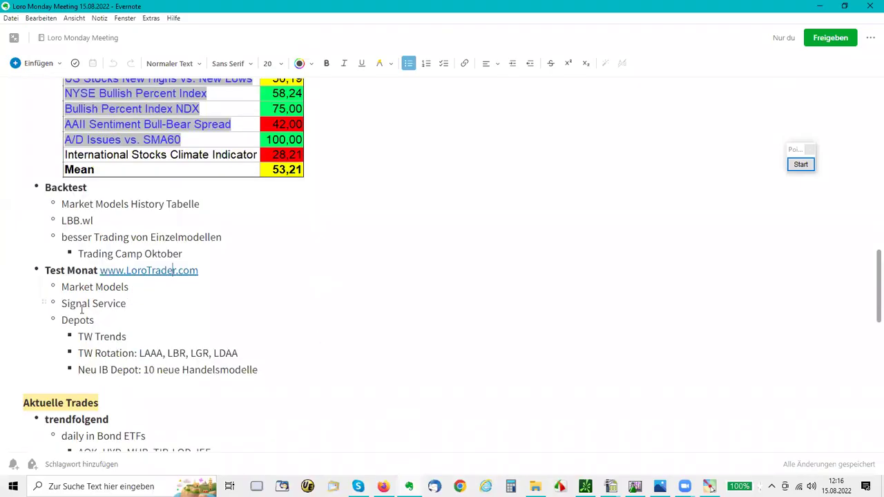
triple_click(126, 303)
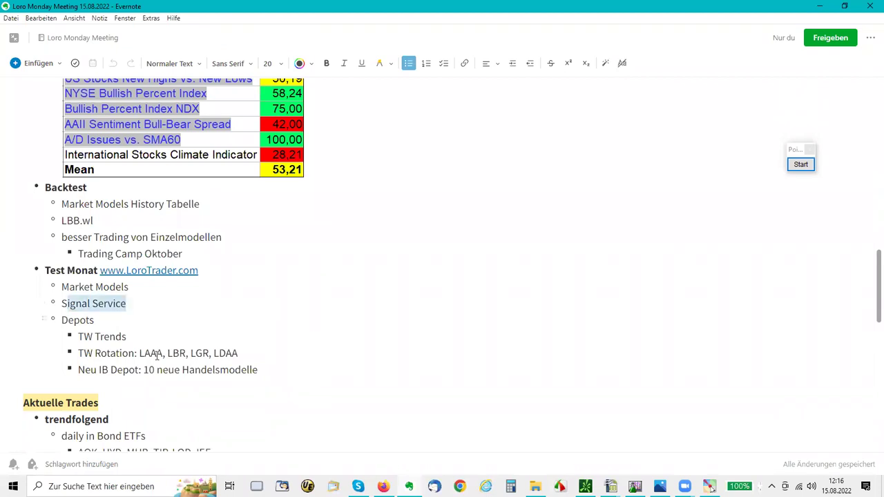
double_click(92, 320)
scroll(297, 302, down, 1)
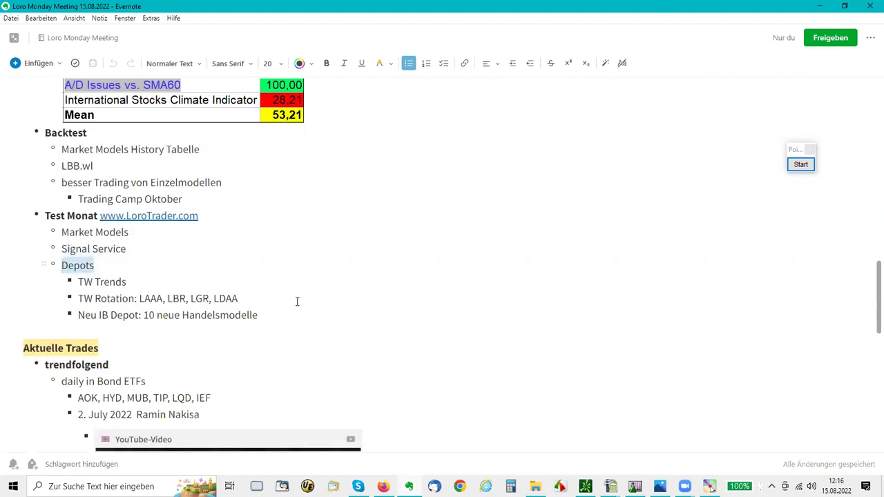
Highlight TW in TW Trends, the TW Rotation line, 10 neue Handelsmodelle and Neu IB Depot under Depots
drag(79, 281, 94, 281)
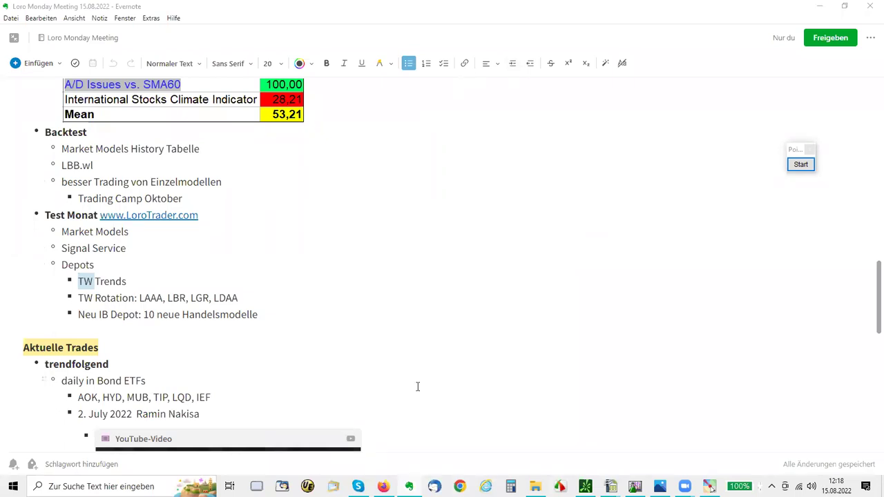
drag(78, 298, 285, 292)
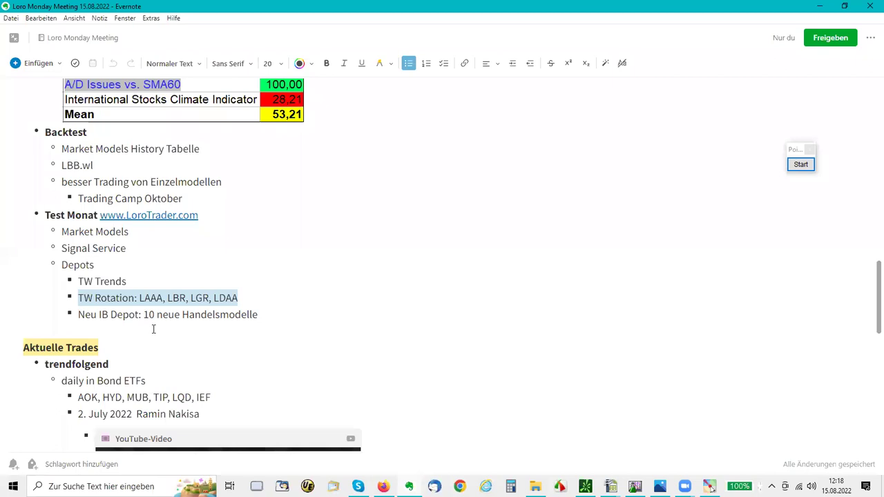
drag(143, 315, 257, 314)
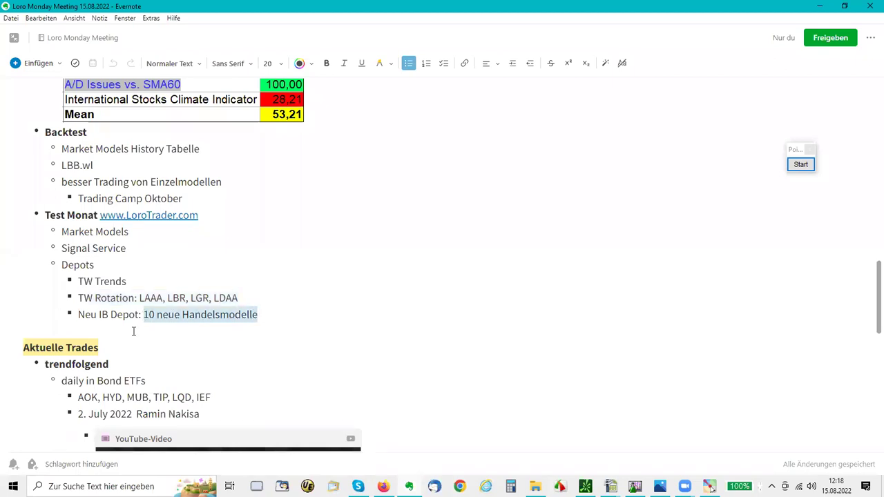
drag(80, 316, 139, 311)
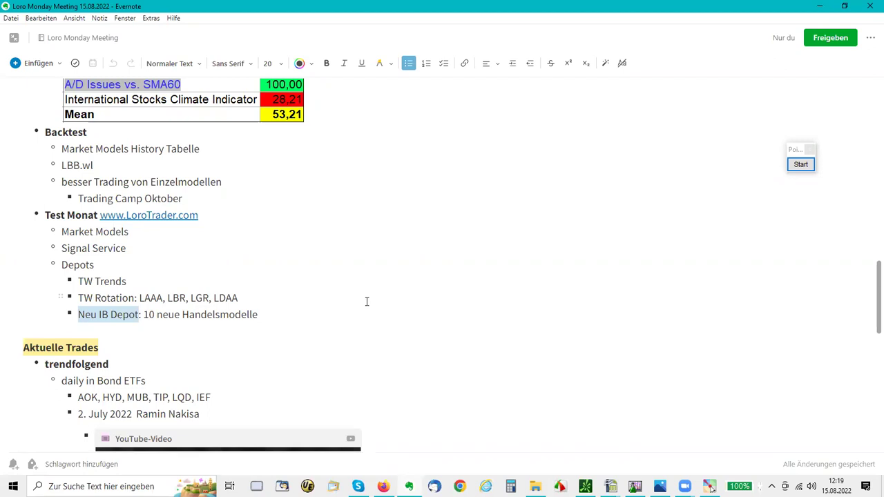
Highlight 10 neue Handelsmodelle, and the bond ETF list AOK, HYD, MUB, TIP, LQD, IEF under Aktuelle Trades
drag(257, 314, 144, 319)
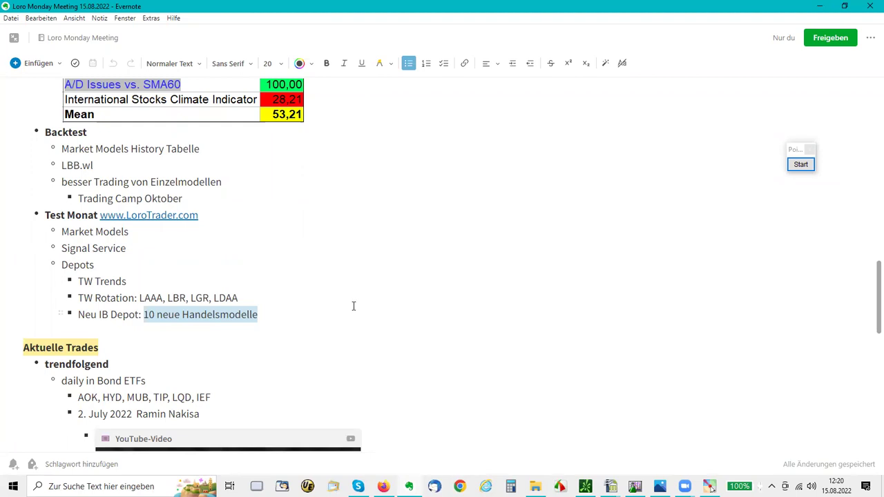
scroll(353, 306, down, 2)
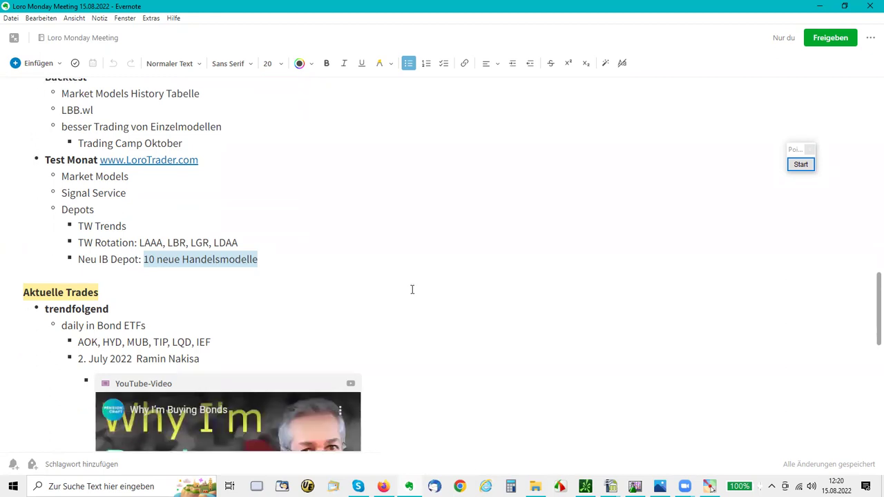
scroll(419, 288, down, 1)
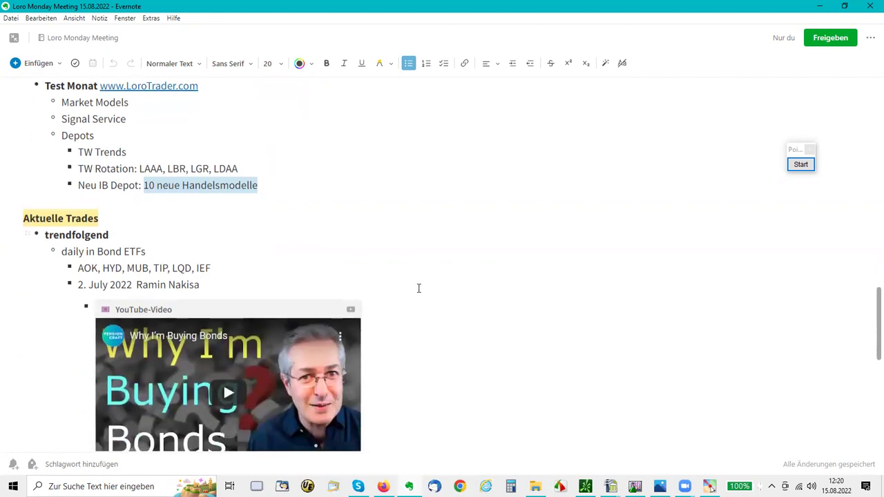
scroll(419, 288, down, 1)
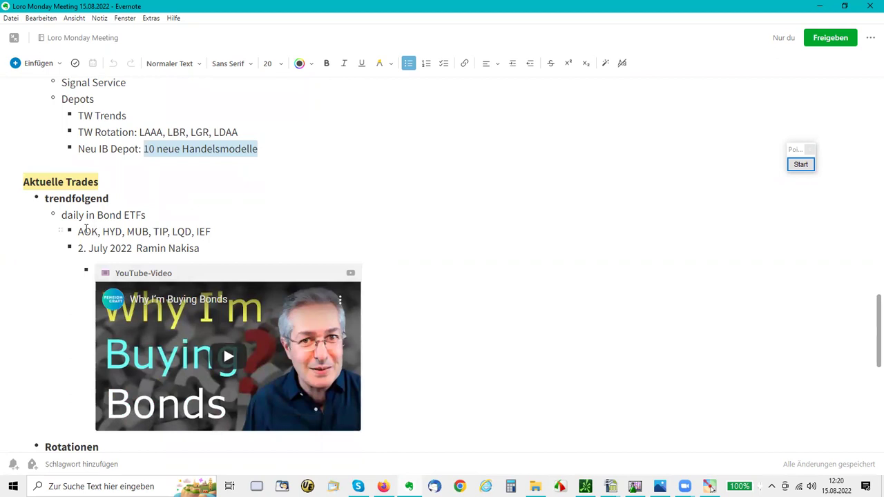
drag(79, 232, 275, 225)
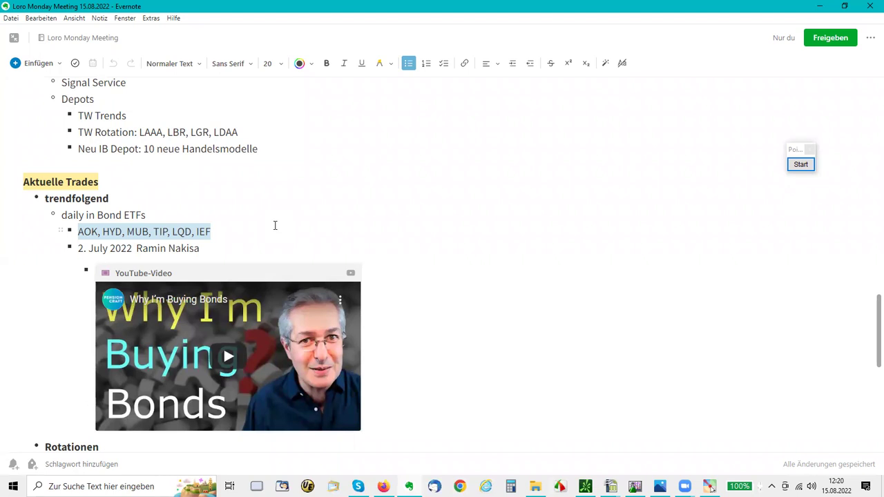
Switch to thinkorswim and chart QQQ
key(alt+Tab)
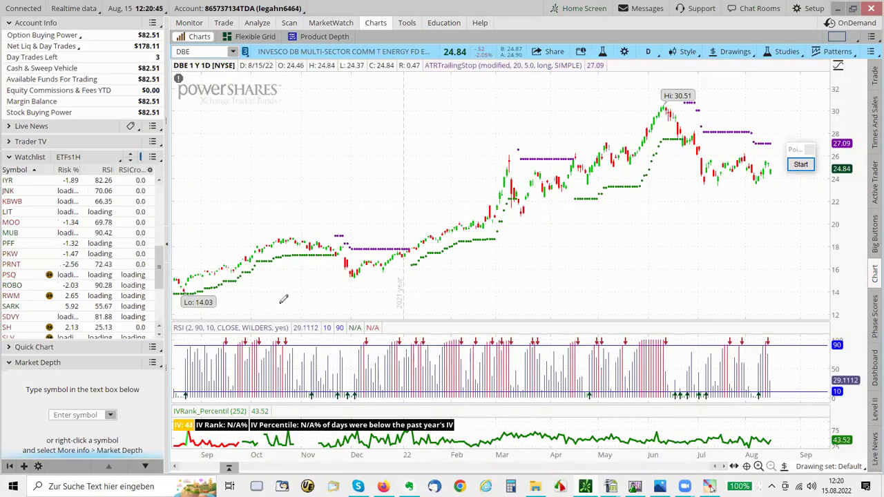
click(198, 52)
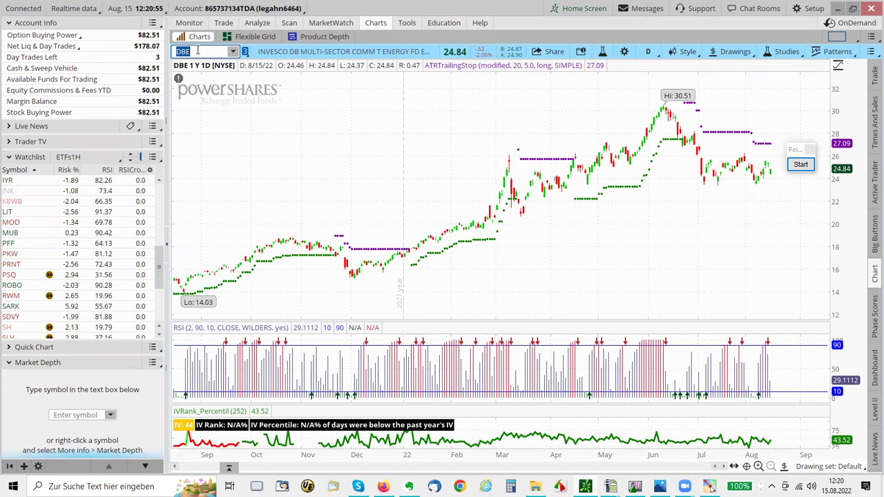
text(QQQ)
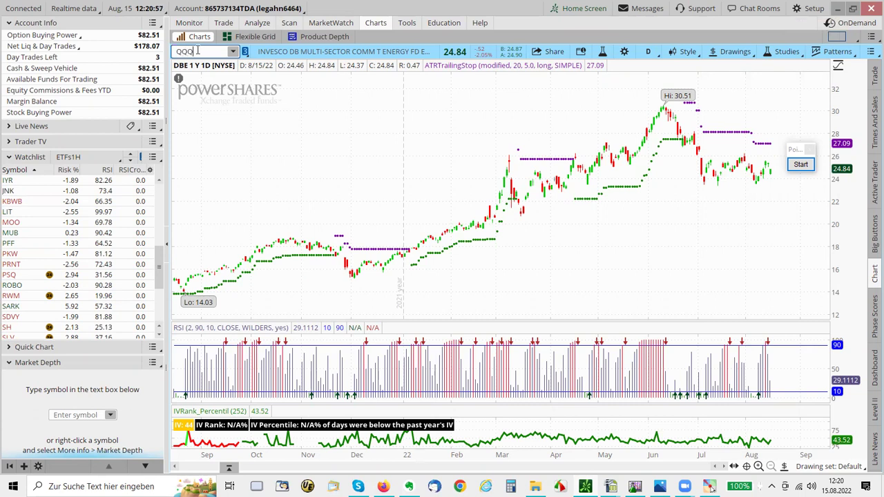
key(Return)
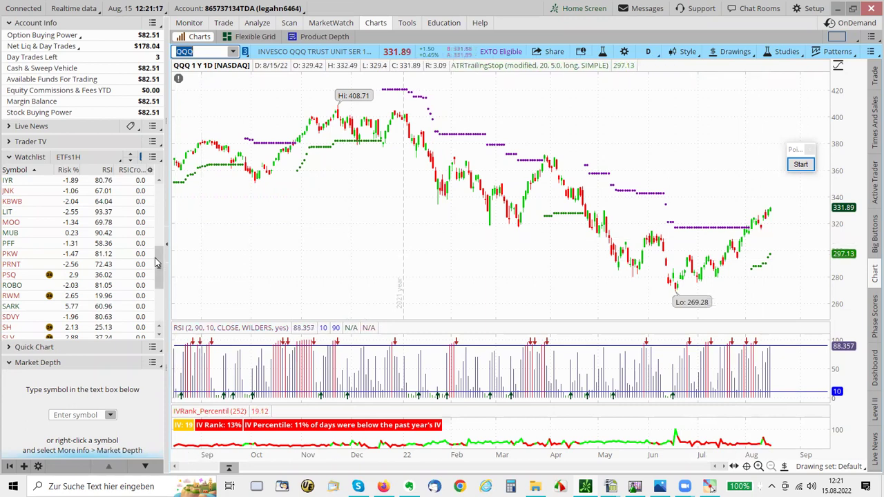
Chart ARKF and CWB from the ETFs1H watchlist
drag(158, 262, 161, 188)
click(28, 180)
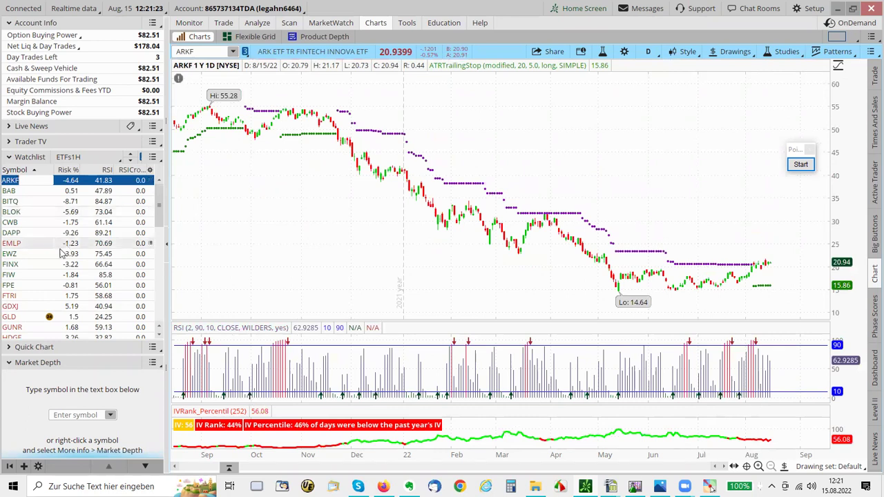
click(20, 223)
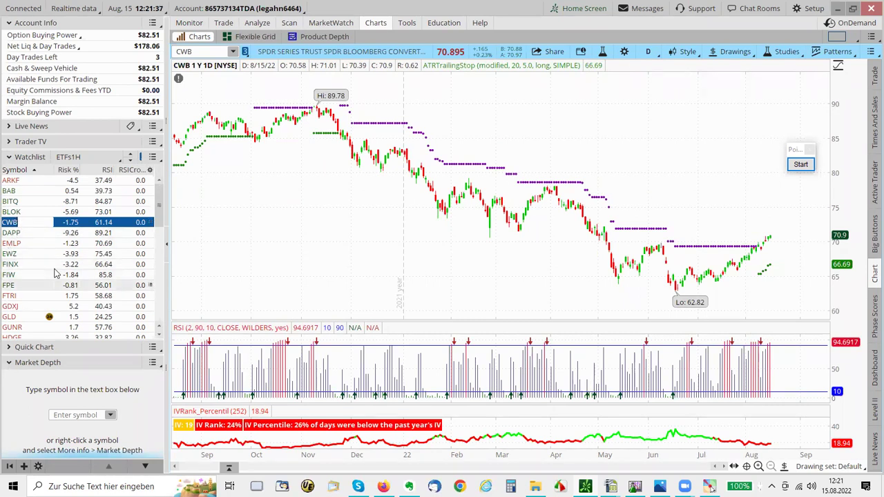
Chart the bond ETF MUB, followed by the corporate bond ETF LQD
scroll(55, 274, down, 2)
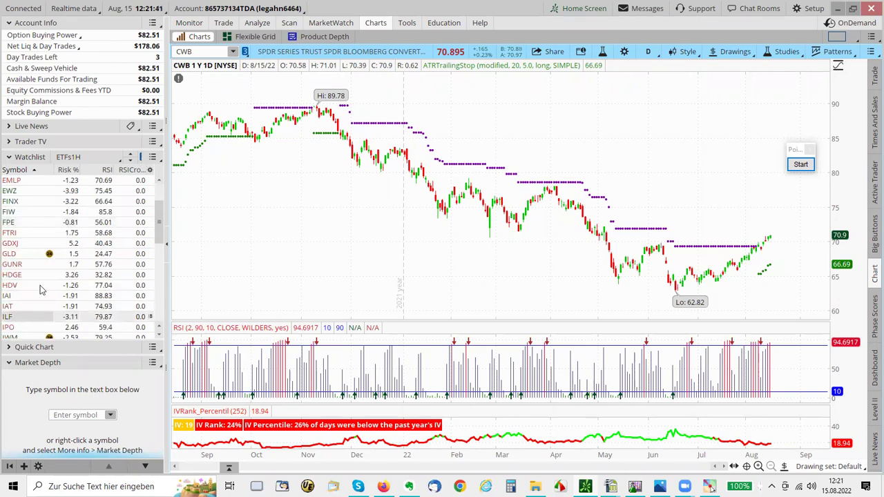
scroll(40, 286, down, 3)
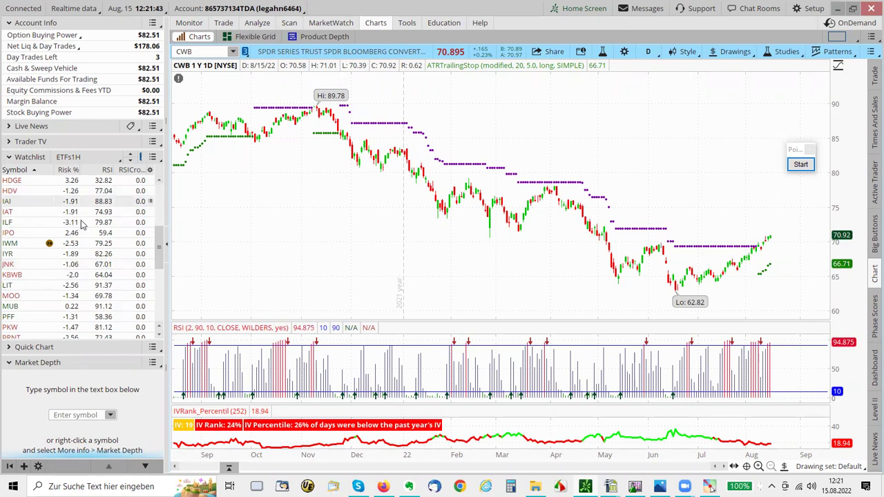
click(202, 54)
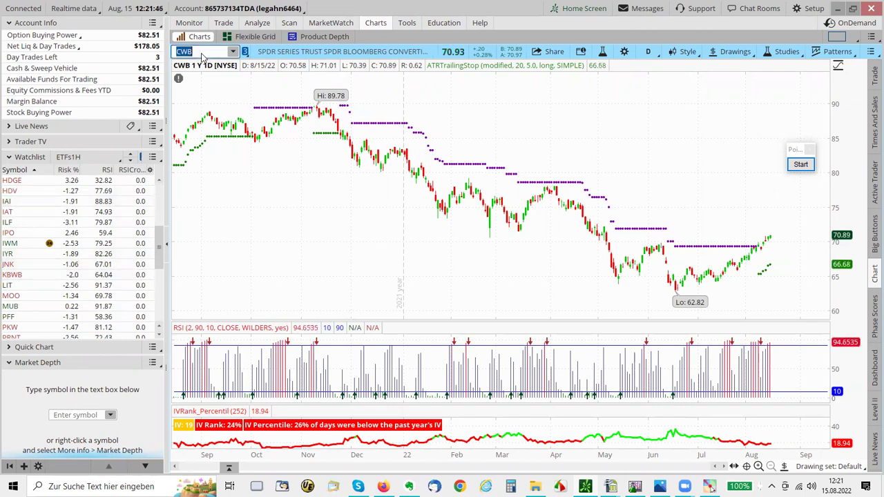
text(B)
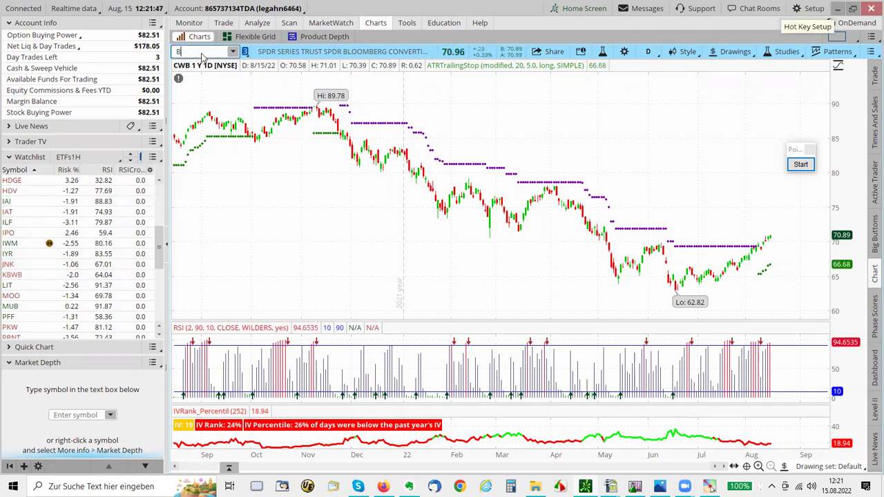
text(MUB)
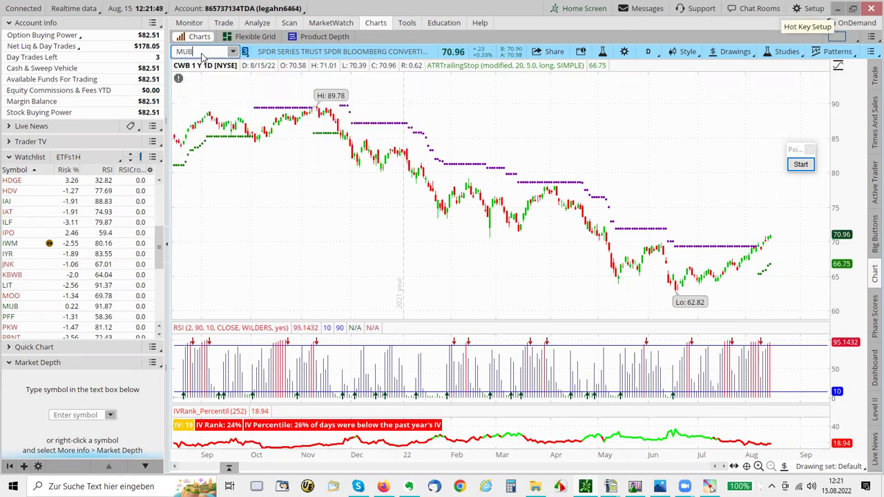
key(Return)
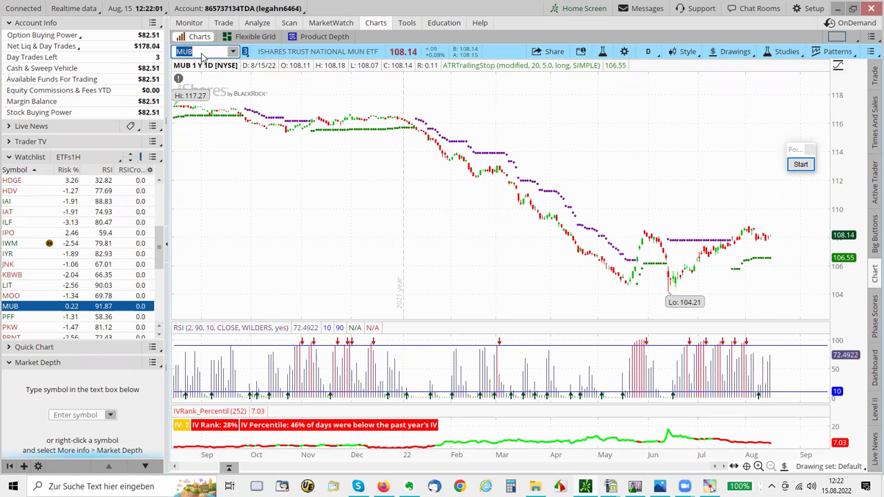
text(LQD)
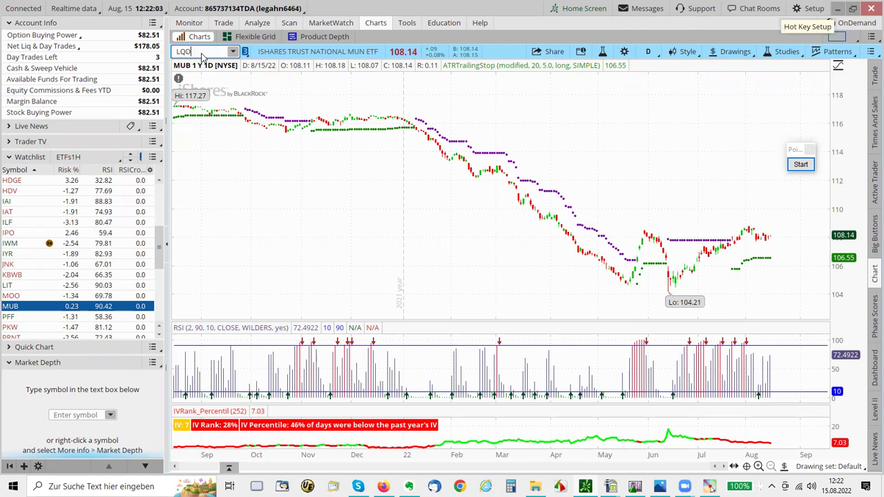
key(Return)
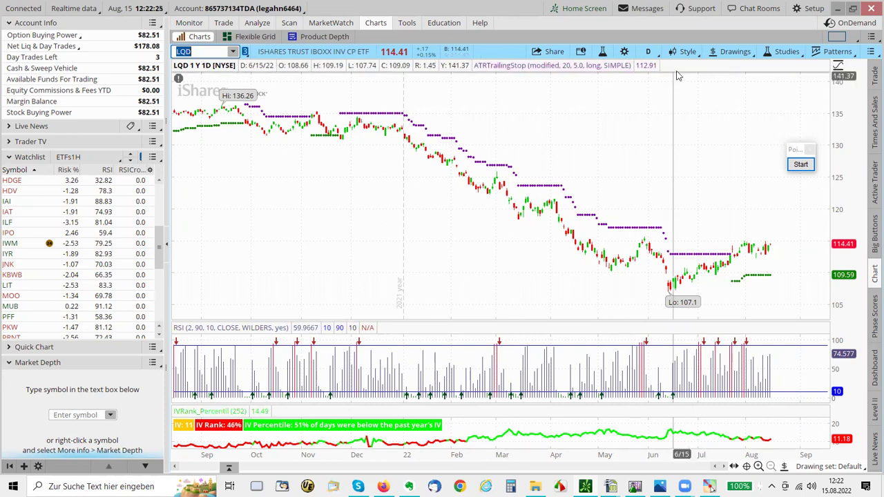
Show LQD on the 3-year weekly time frame and temporarily trace its early 2020 crash and recovery with a blue V
click(654, 55)
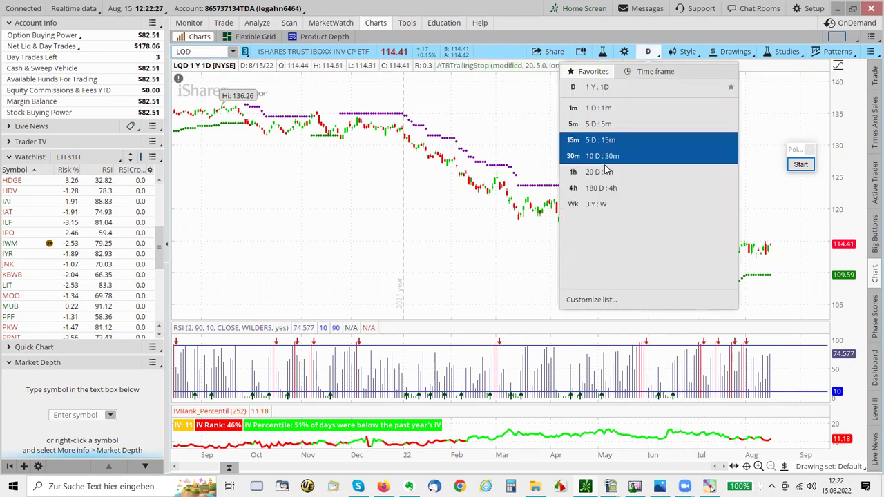
click(605, 207)
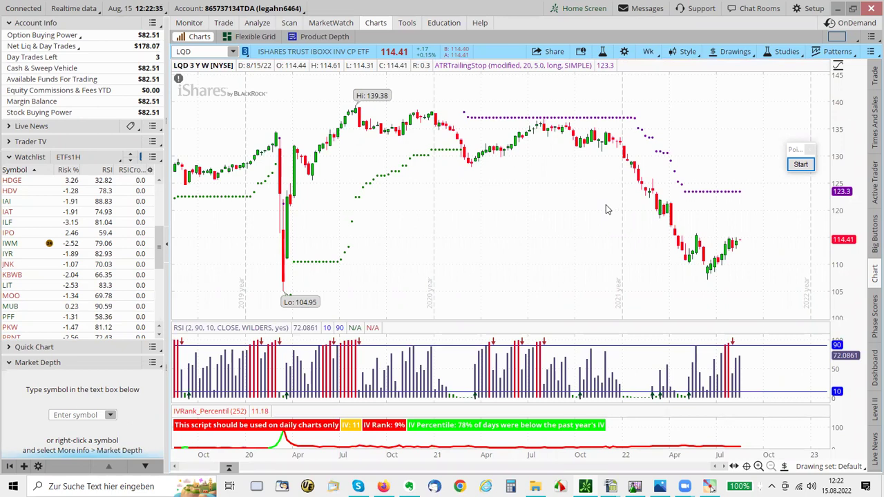
click(802, 163)
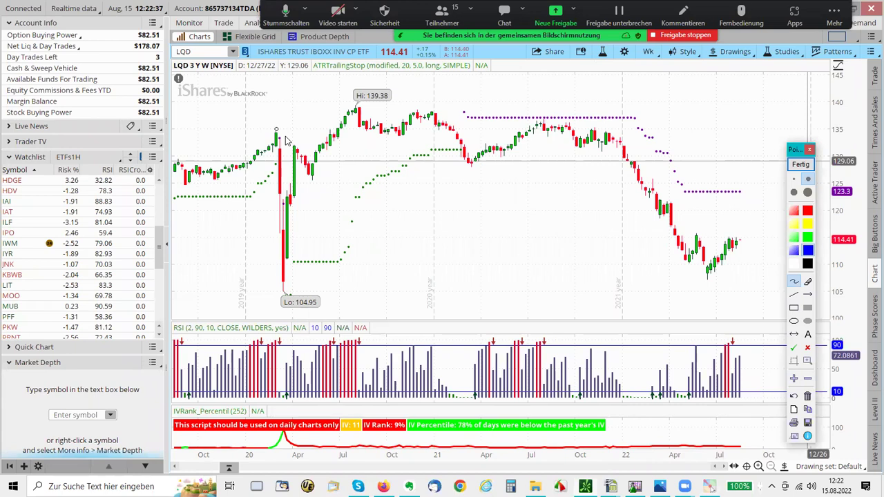
mouse_move(277, 133)
mouse_down()
mouse_move(279, 202)
mouse_move(297, 186)
mouse_move(295, 133)
mouse_up()
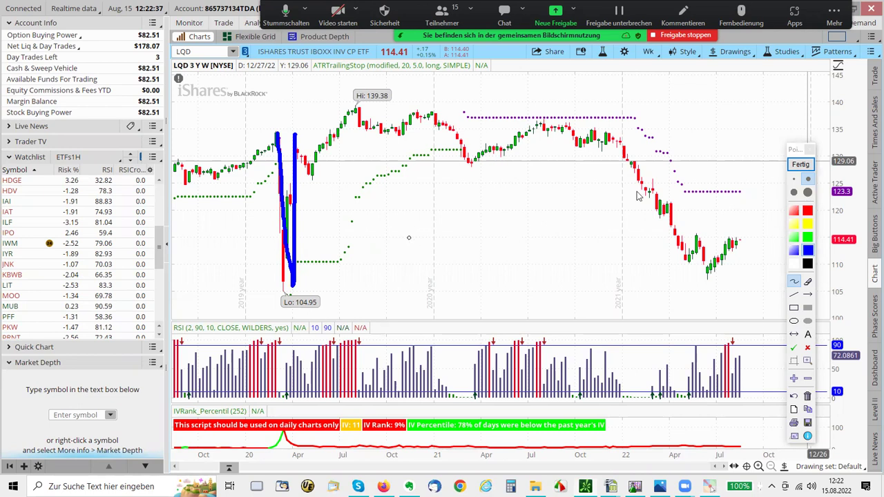
click(803, 164)
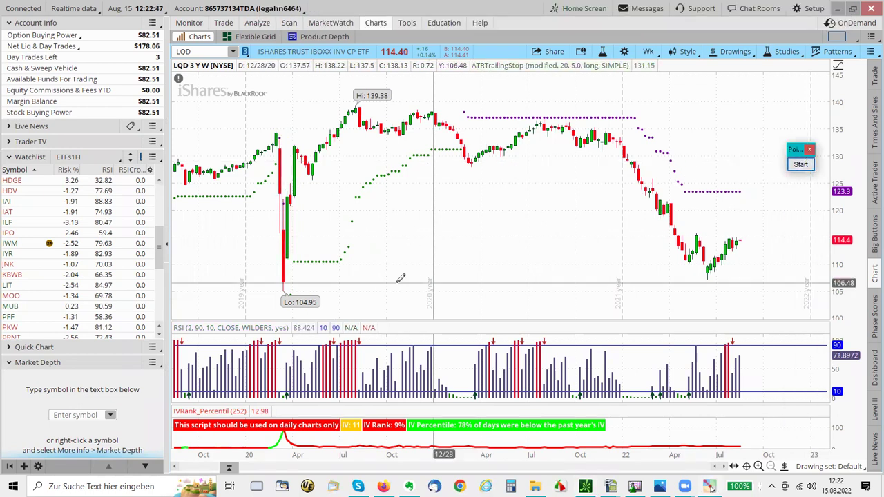
Chart QQQ on the weekly time frame and temporarily trace its early 2020 drop and recovery with a blue V
click(235, 52)
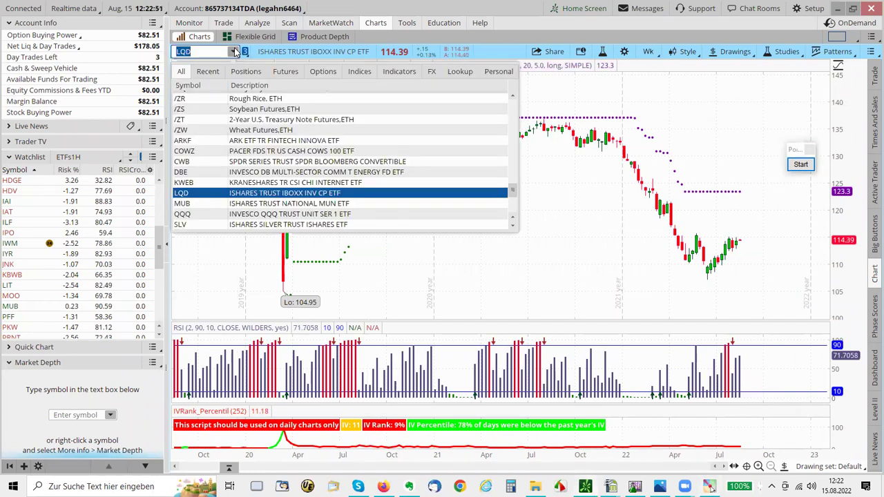
click(204, 218)
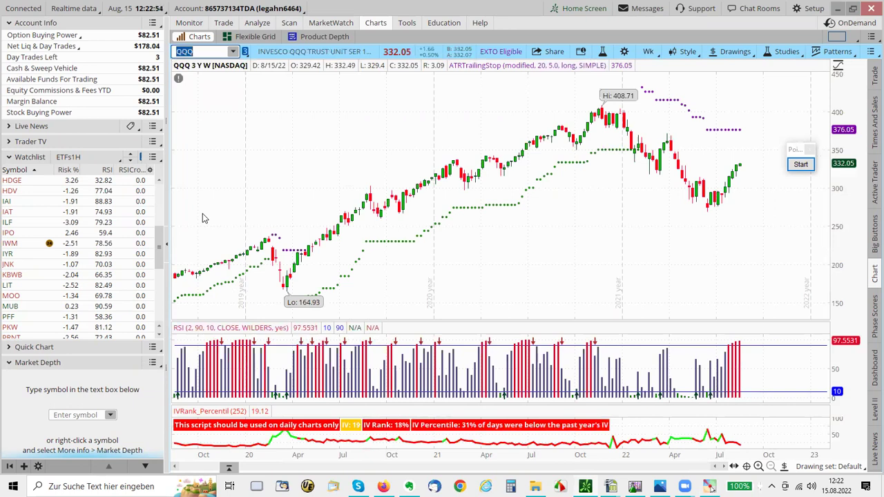
click(801, 164)
mouse_move(266, 236)
mouse_down()
mouse_move(278, 270)
mouse_move(310, 255)
mouse_move(325, 232)
mouse_up()
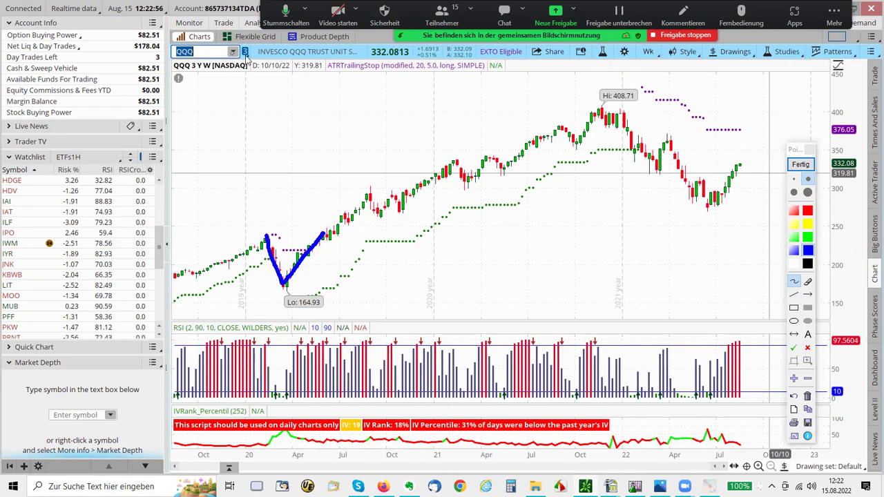
click(800, 164)
Return to the weekly LQD chart and temporarily retrace its early 2020 plunge and rebound in blue for comparison with QQQ
click(233, 51)
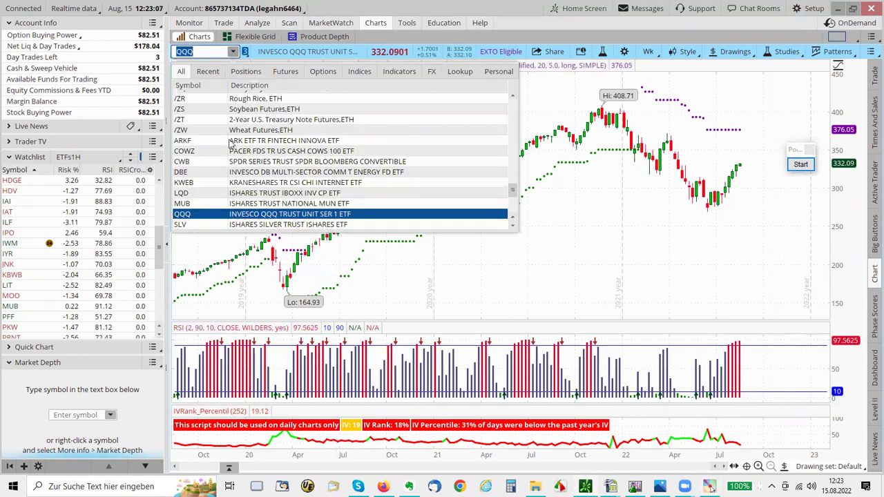
click(219, 199)
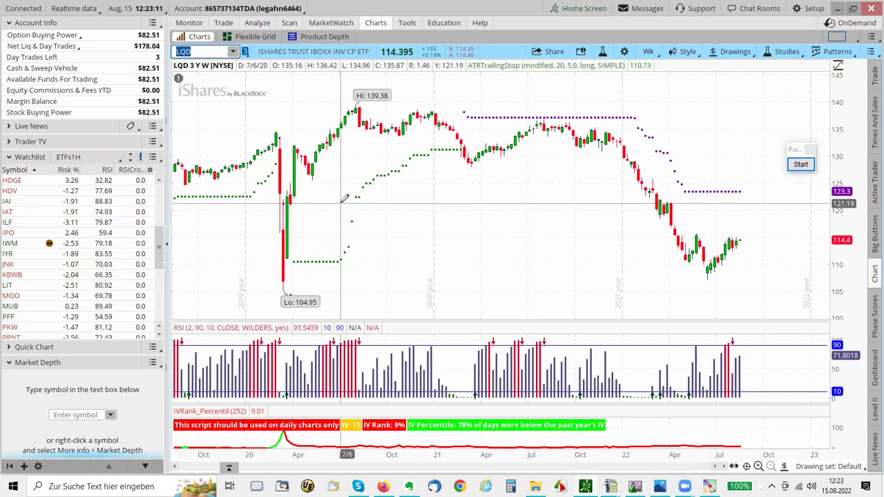
click(800, 165)
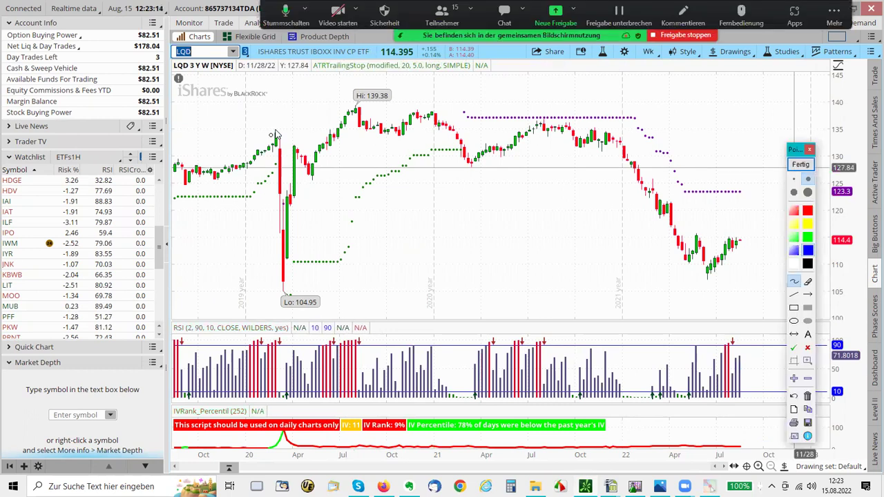
drag(275, 130, 281, 176)
drag(285, 277, 301, 149)
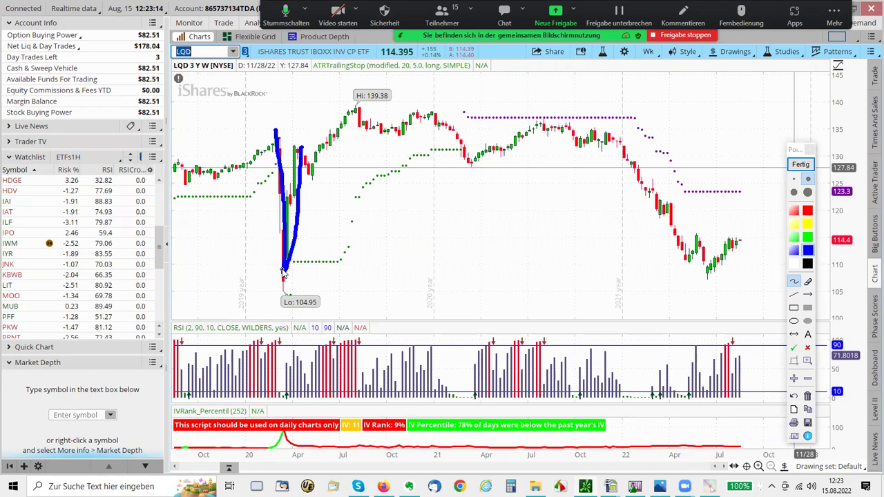
click(802, 165)
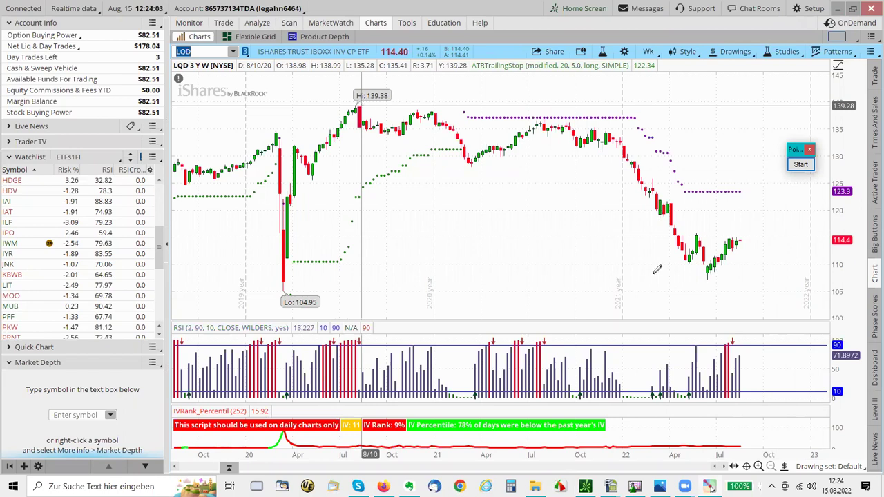
Set the LQD chart back to the 1-year daily time frame
click(650, 52)
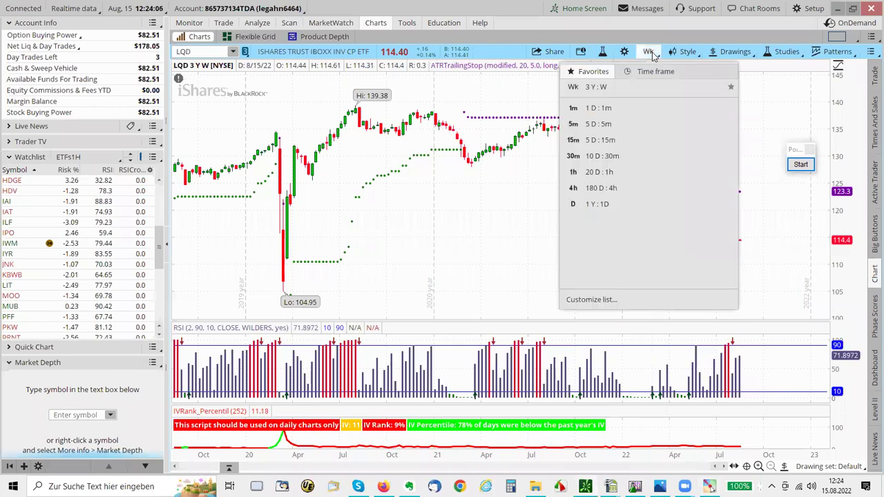
click(615, 204)
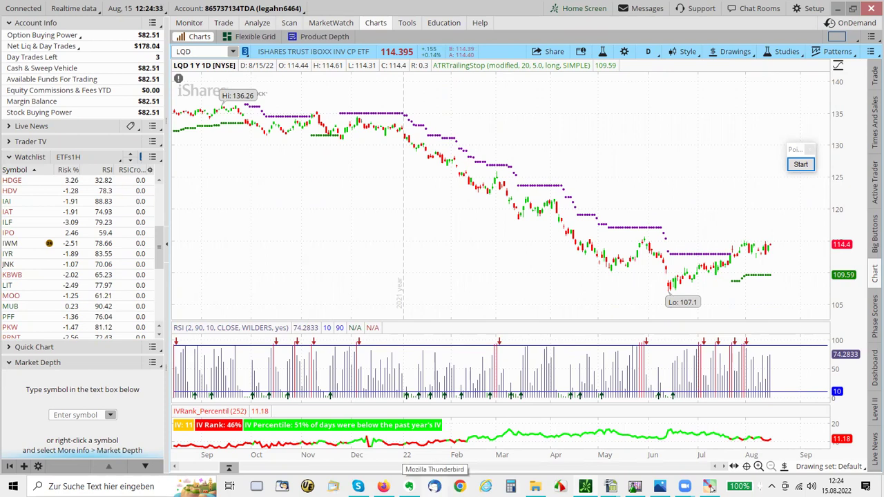
mouse_move(434, 486)
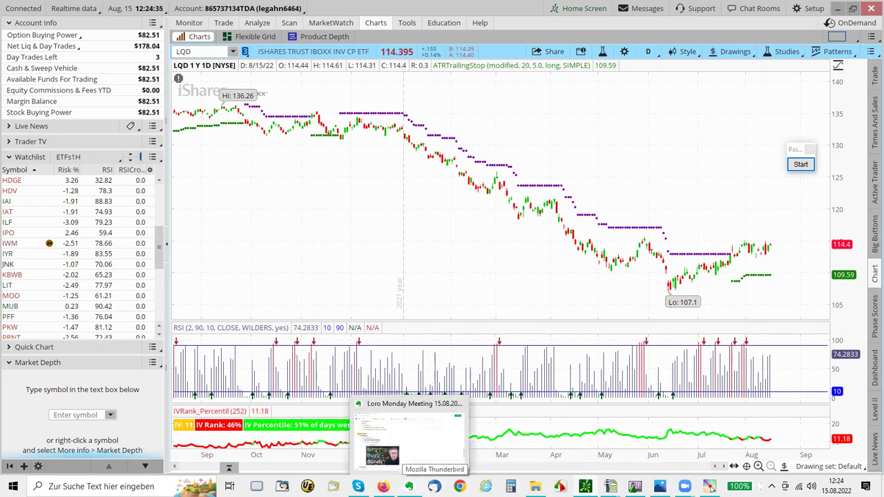
Switch to the Evernote agenda and highlight the date 2. July 2022 above the Why I'm Buying Bonds video
click(410, 436)
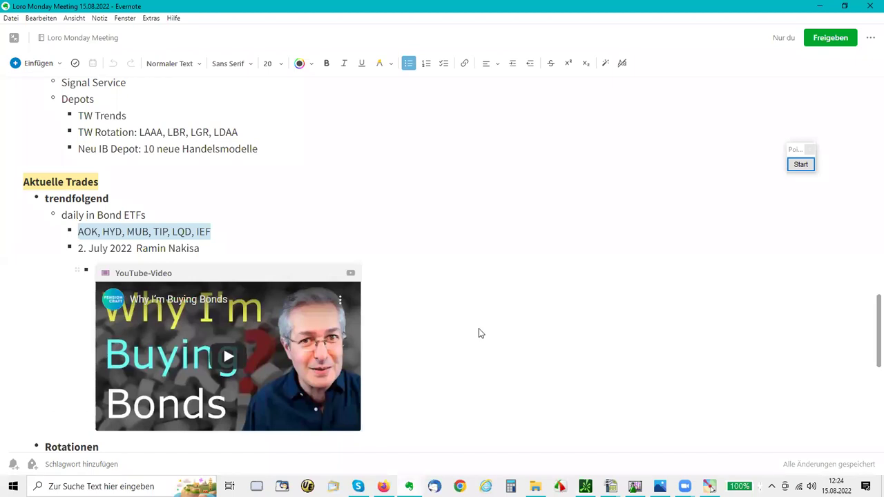
scroll(481, 328, down, 1)
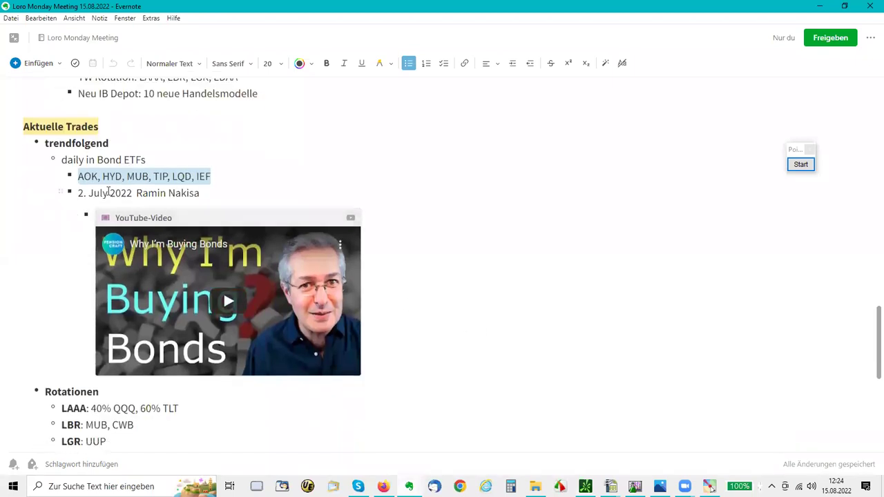
drag(79, 194, 132, 193)
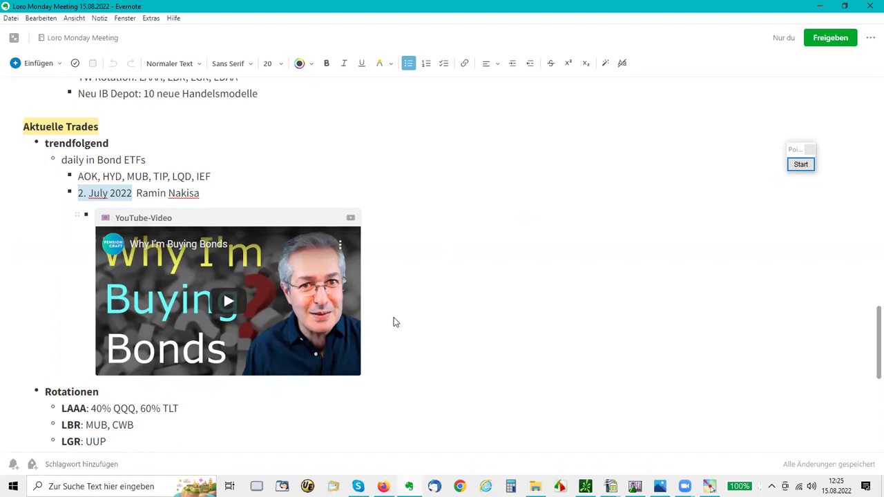
Go to the Rotationen section of the agenda and point out its models, ending with the LDAA name highlighted
scroll(397, 317, down, 3)
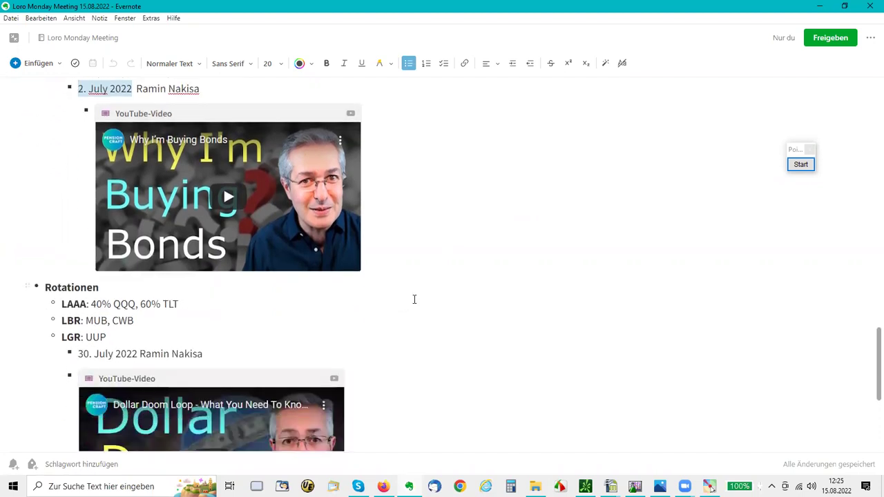
scroll(429, 290, down, 3)
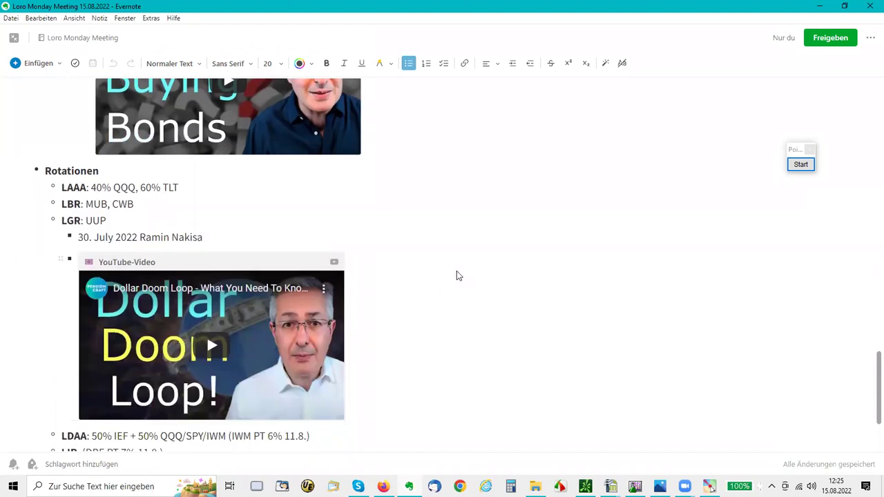
scroll(456, 275, down, 2)
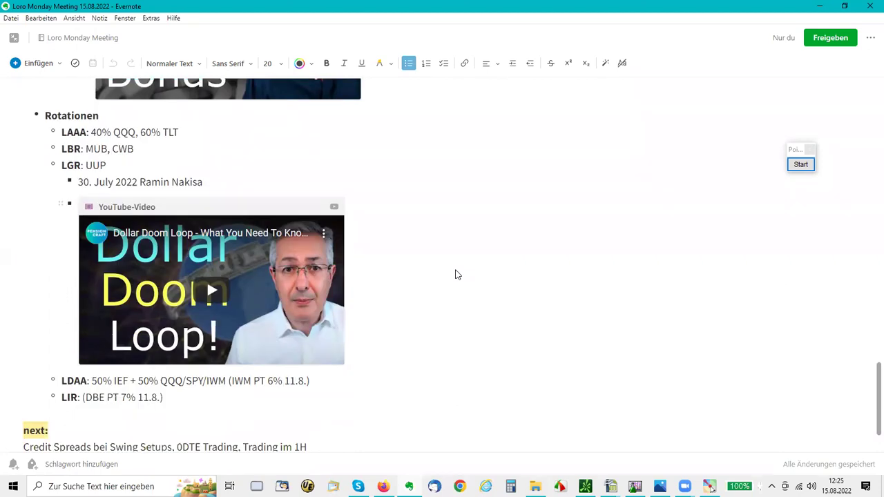
drag(61, 397, 76, 397)
click(66, 131)
click(62, 166)
drag(60, 381, 87, 381)
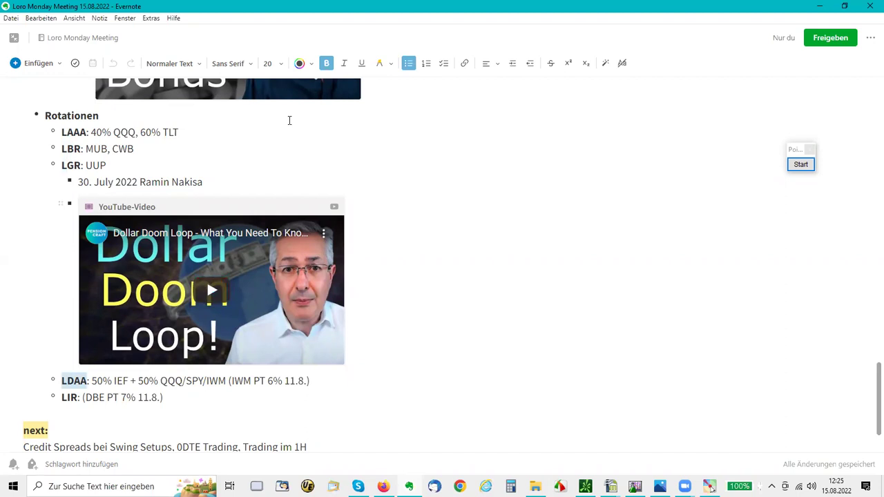
Highlight the LAAA model name in the agenda, followed by its 40% QQQ and 60% TLT allocations
drag(62, 131, 86, 132)
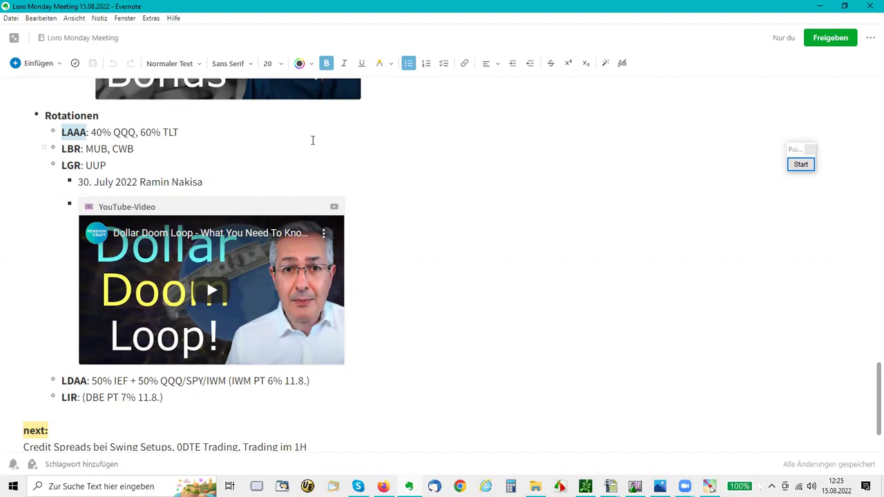
drag(92, 132, 144, 132)
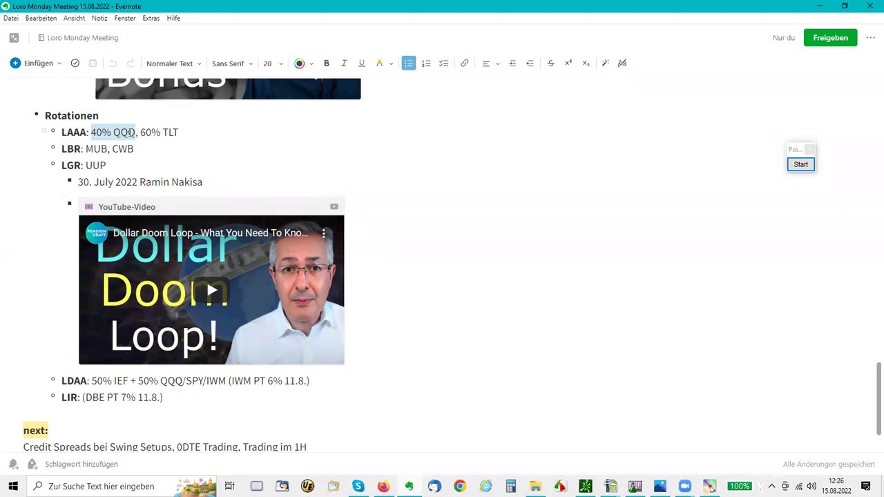
drag(141, 132, 223, 137)
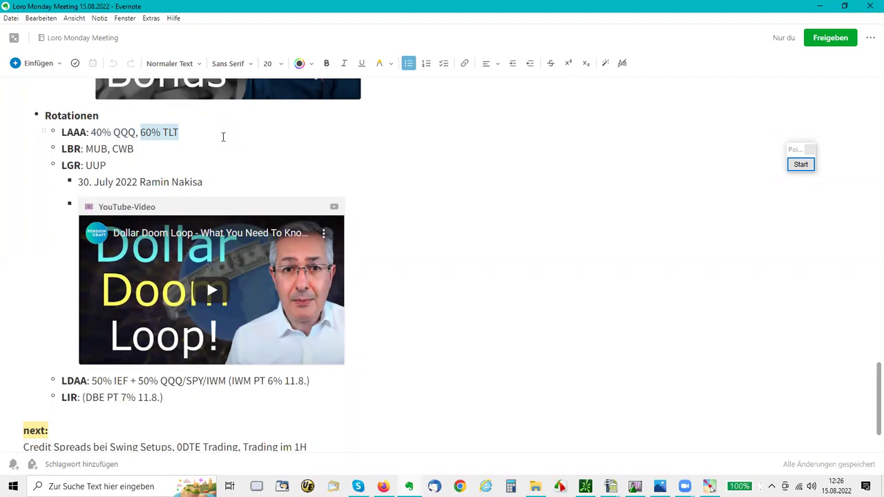
Open the Loro Scanner from the desktop and check the LAAA model's current asset allocation
click(710, 487)
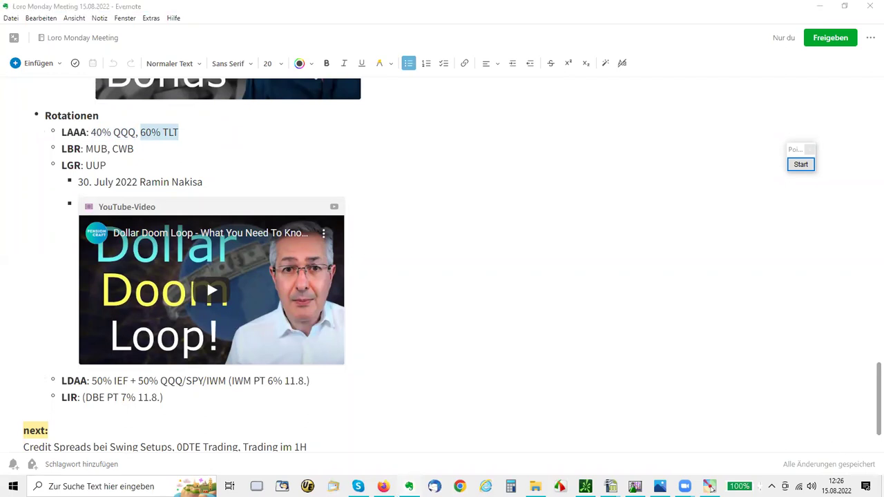
key(super+d)
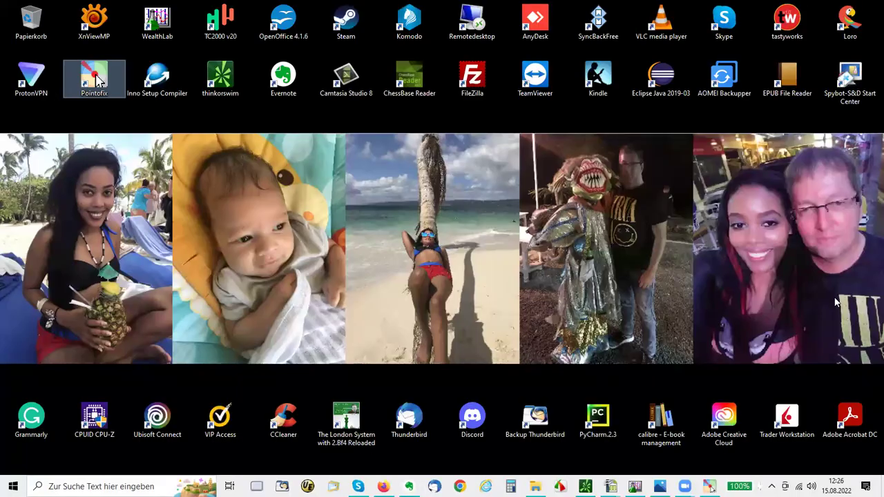
double_click(857, 35)
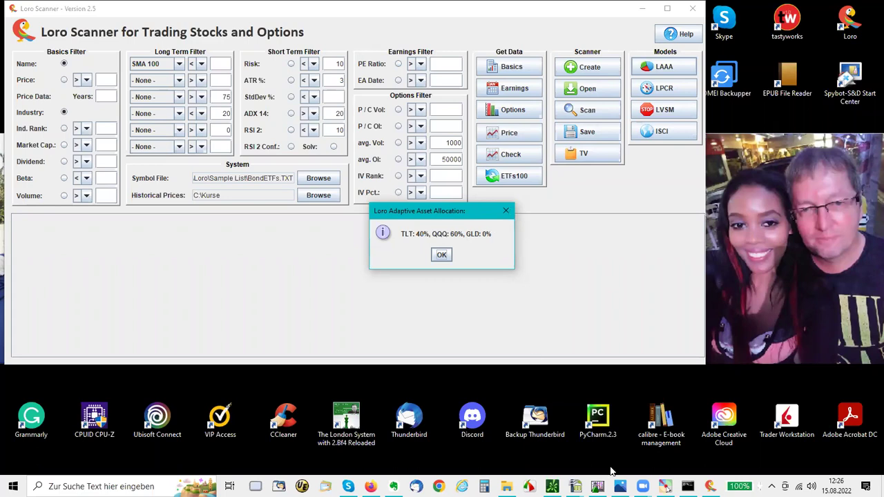
key(Return)
Switch to Wealth-Lab Pro and show the annual results of the LAAA simulation
click(665, 486)
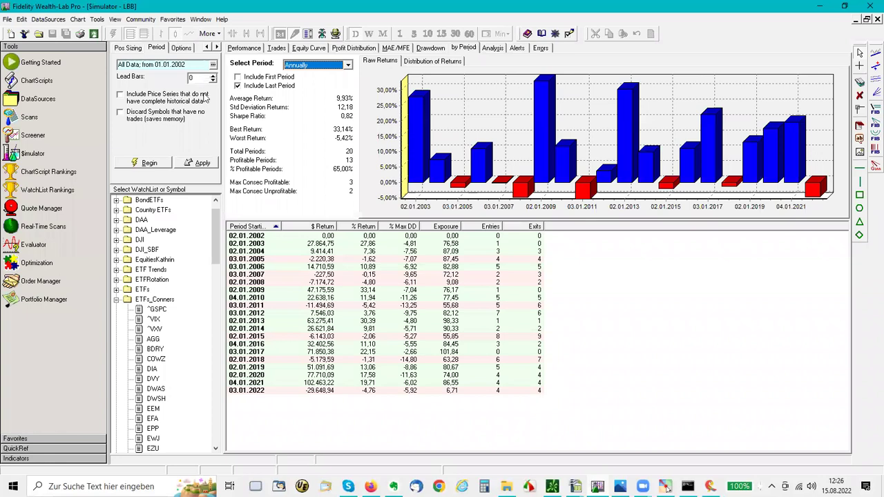
click(200, 19)
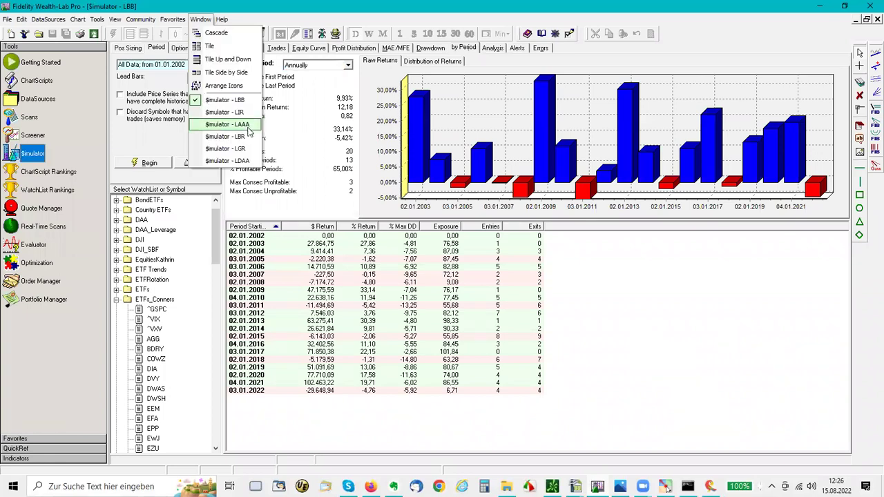
click(247, 125)
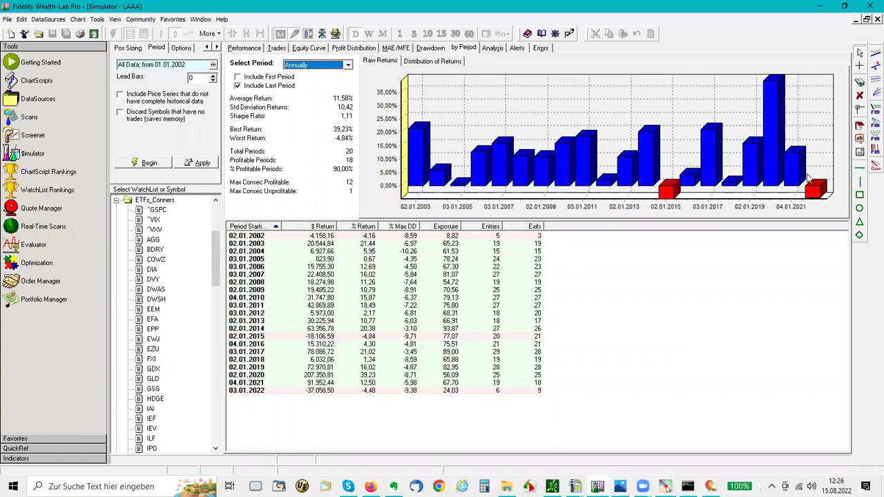
Temporarily mark LAAA's 2022 return, average return and 2020 return in blue on the annual results
click(666, 486)
drag(360, 399, 377, 398)
drag(302, 98, 322, 99)
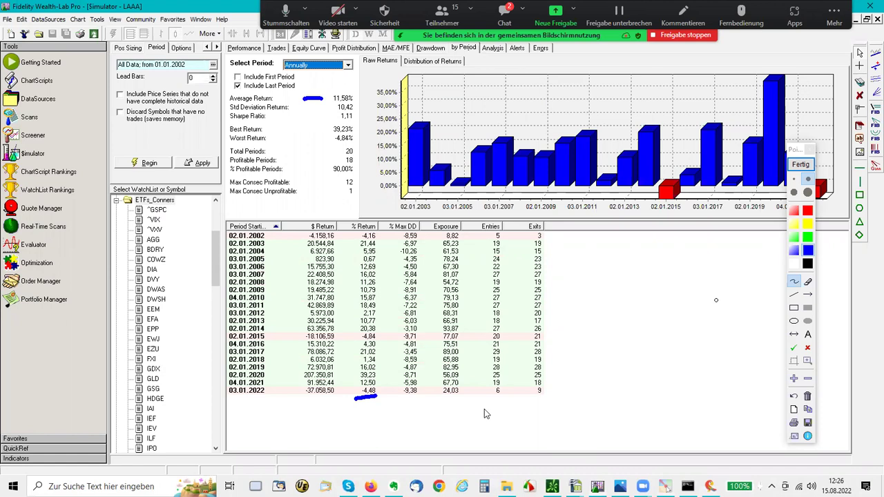
drag(340, 375, 356, 375)
click(800, 167)
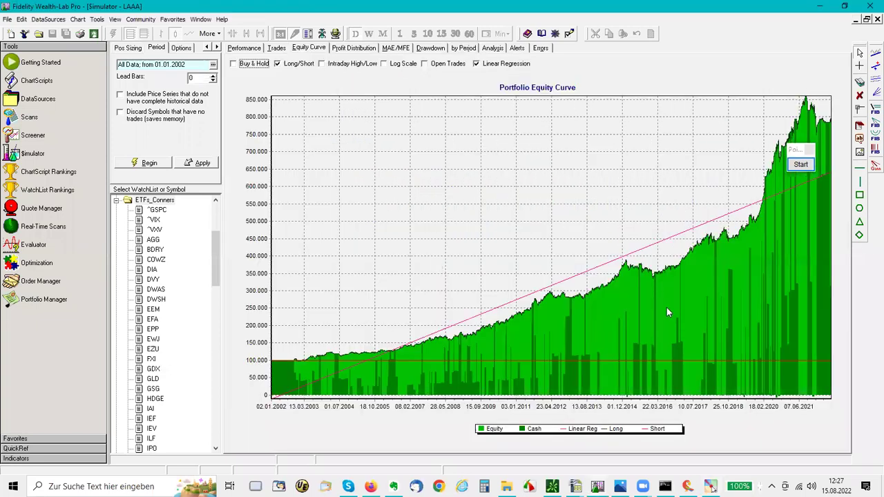
Show the LAAA equity curve on a log scale and temporarily mark its latest peak and pullback in blue
click(384, 64)
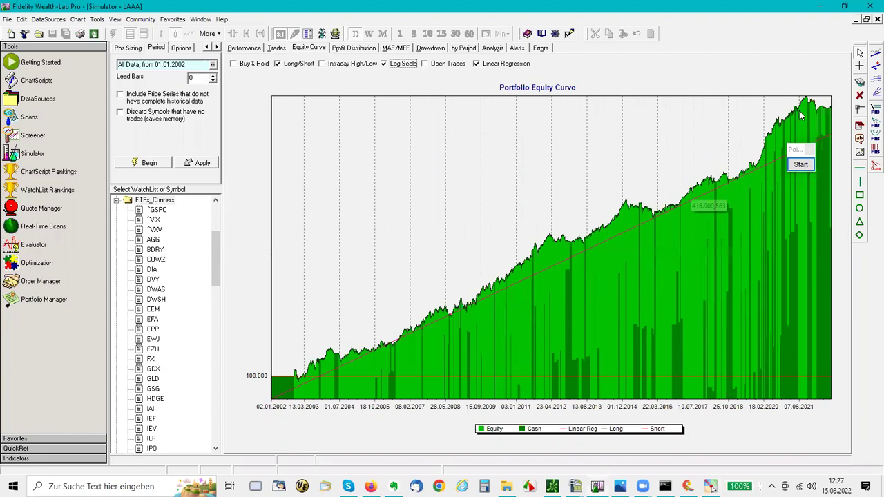
mouse_move(800, 118)
mouse_down()
mouse_move(833, 118)
mouse_move(820, 120)
mouse_move(828, 109)
mouse_up()
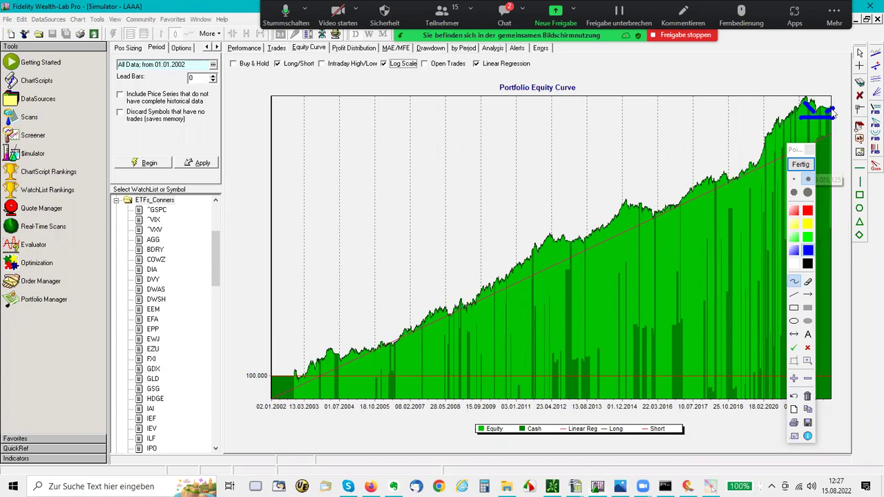
click(801, 164)
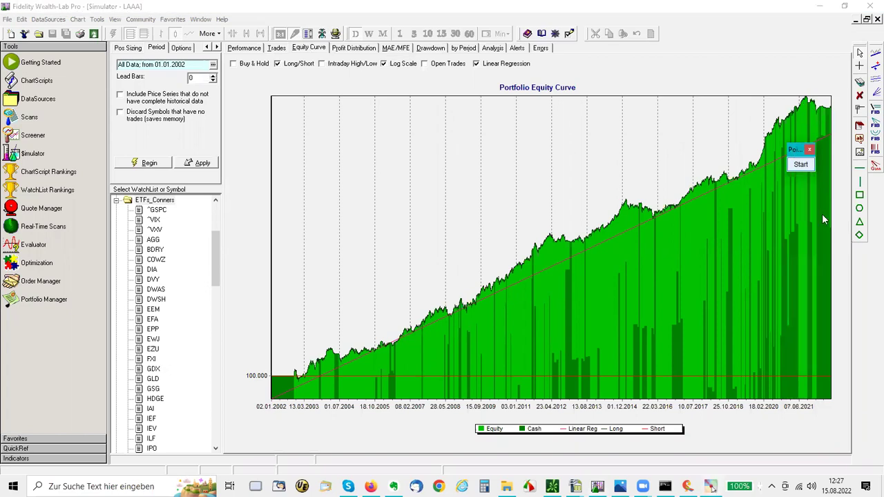
Move the annotation toolbar off the curve's recent end and temporarily trace the latest cash phase with a vertical blue line
drag(794, 147, 580, 80)
click(583, 95)
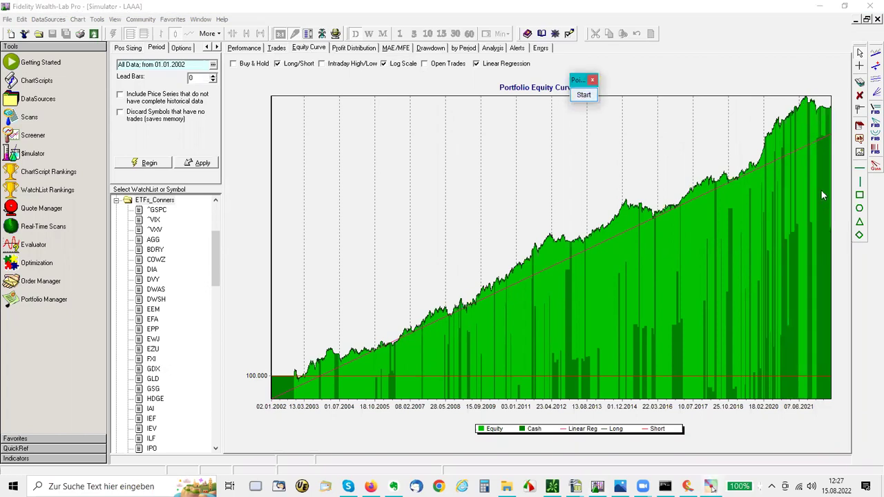
drag(822, 310, 826, 386)
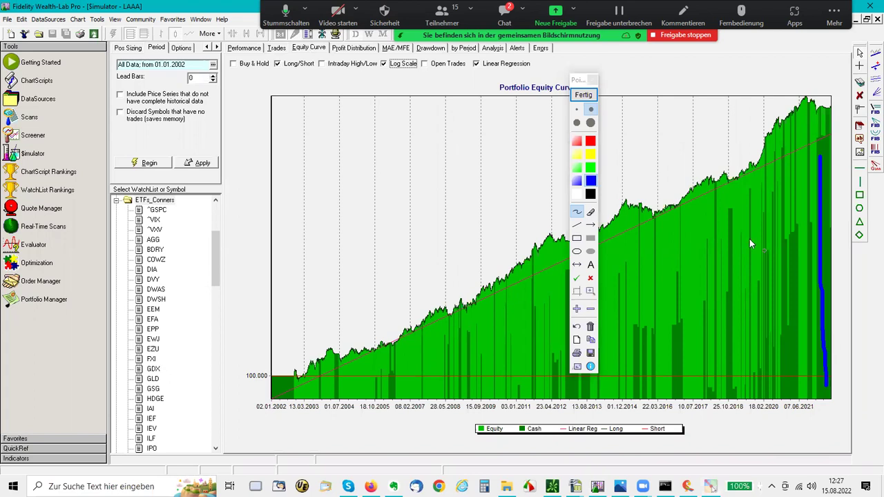
click(831, 232)
click(586, 97)
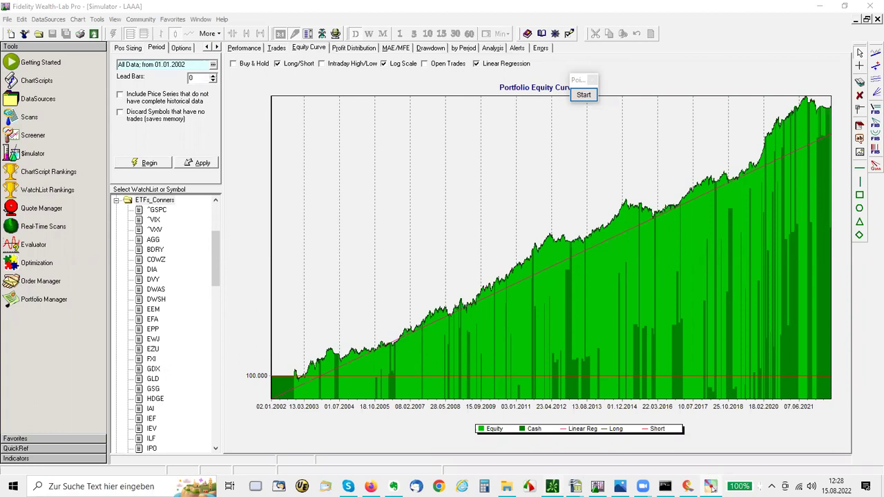
Switch to thinkorswim and chart QQQ, viewing it on the 20-day hourly and the 1-year daily time frames
click(556, 485)
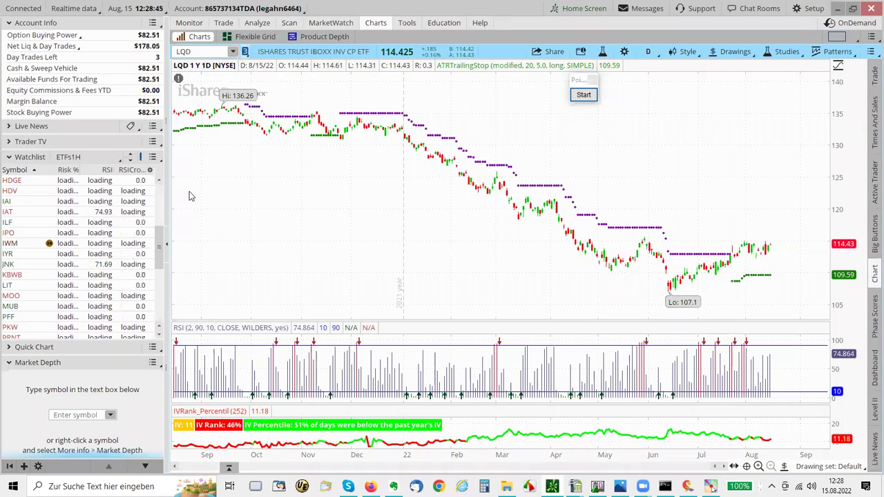
click(186, 217)
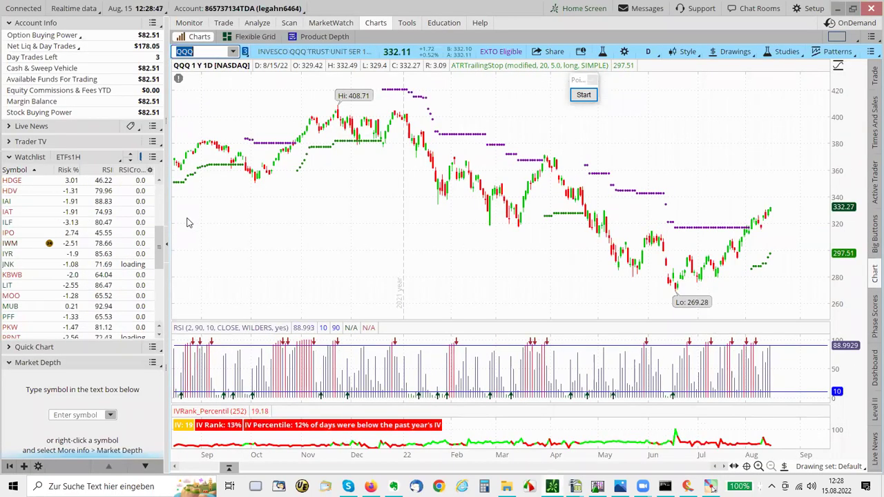
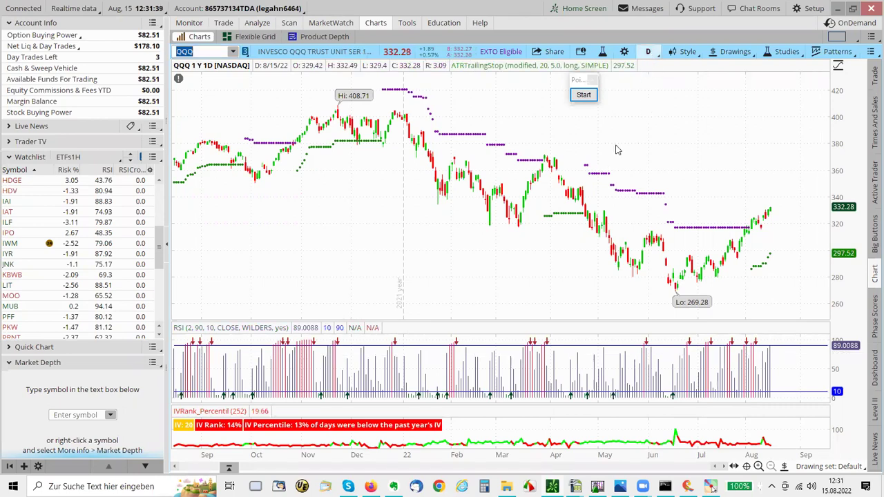
click(647, 51)
click(608, 179)
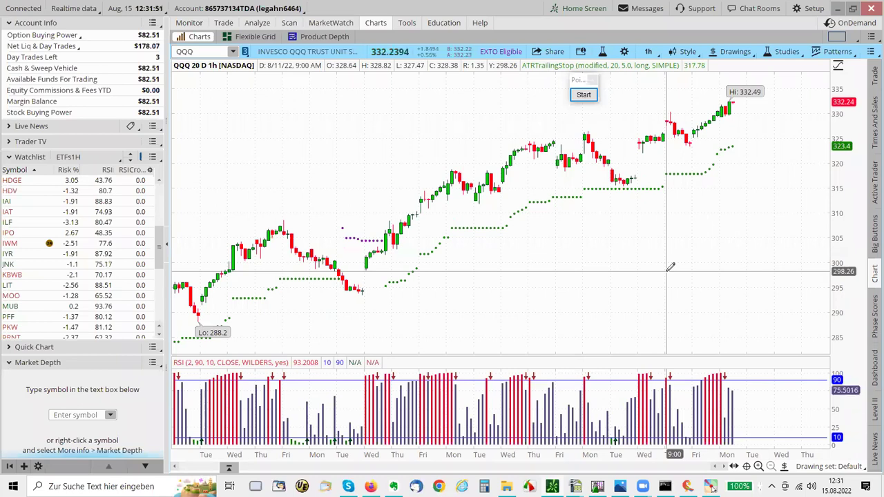
click(650, 53)
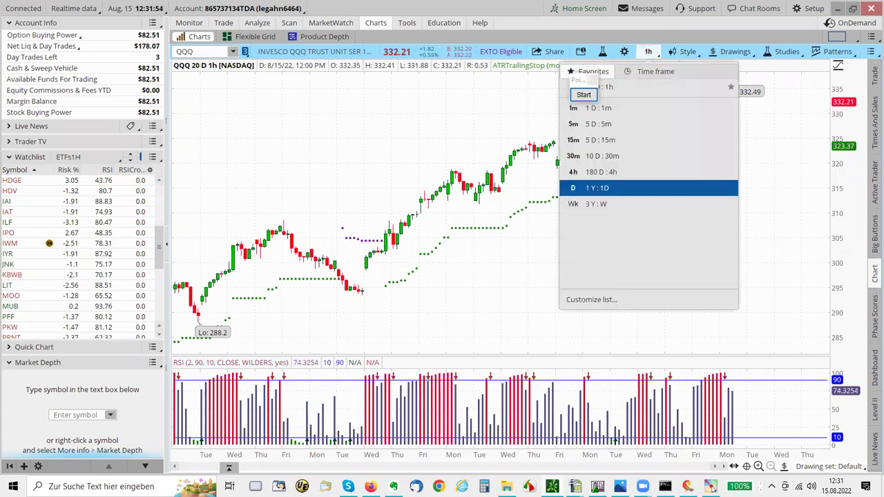
click(597, 187)
Return to the Evernote agenda and highlight the LBR line with MUB and CWB, followed by the whole LAAA line
key(alt+Tab)
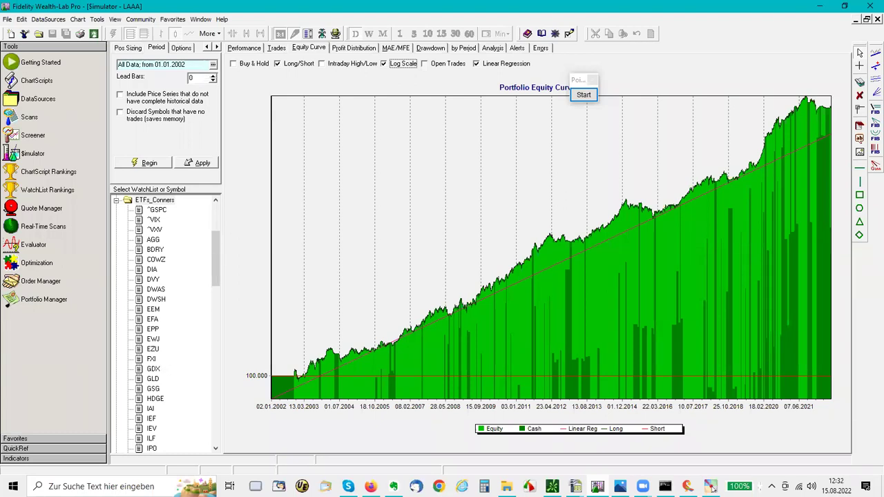
mouse_move(575, 482)
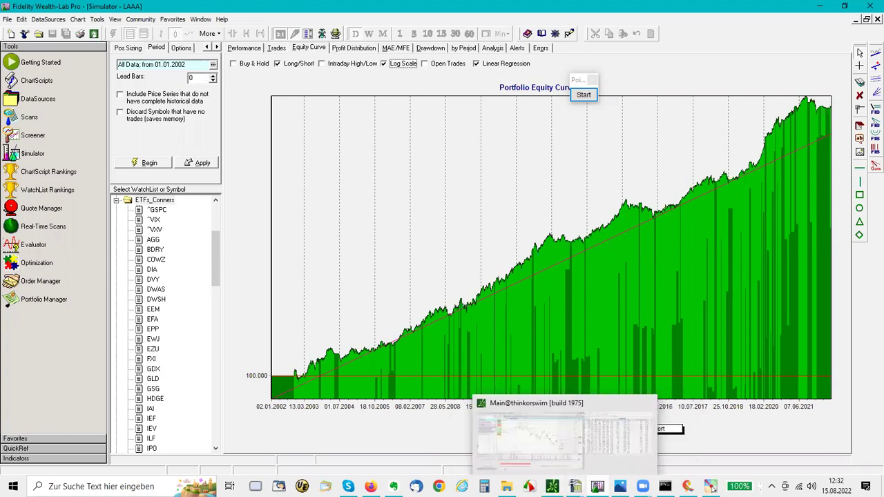
key(alt+Tab)
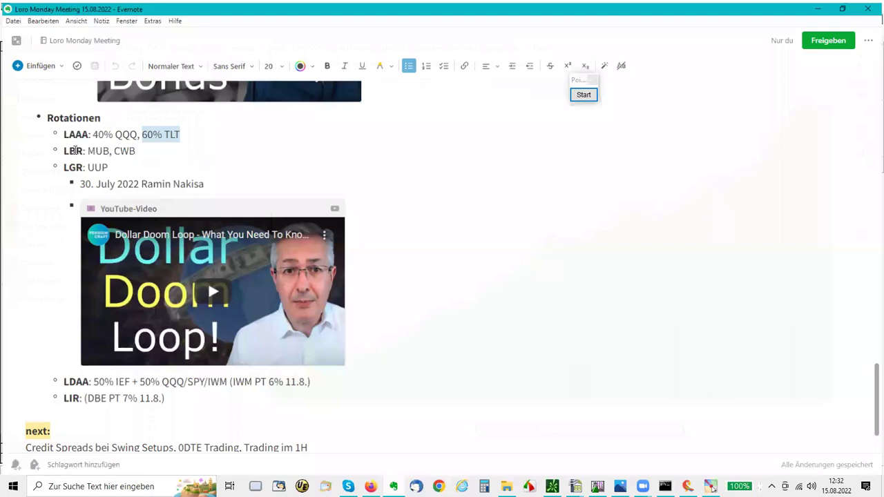
click(63, 151)
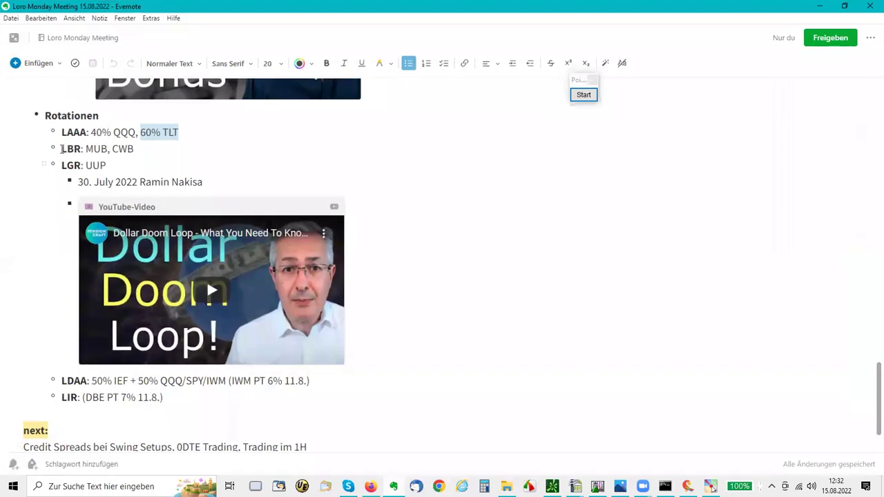
shift+click(136, 148)
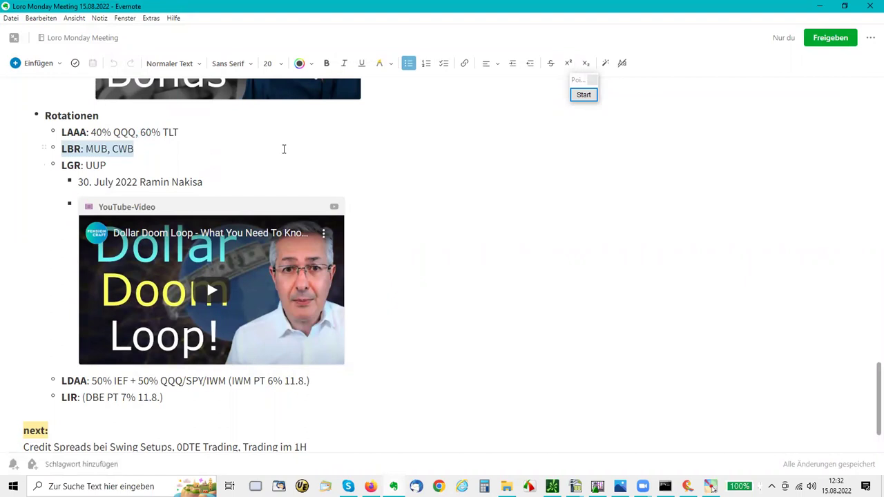
triple_click(184, 135)
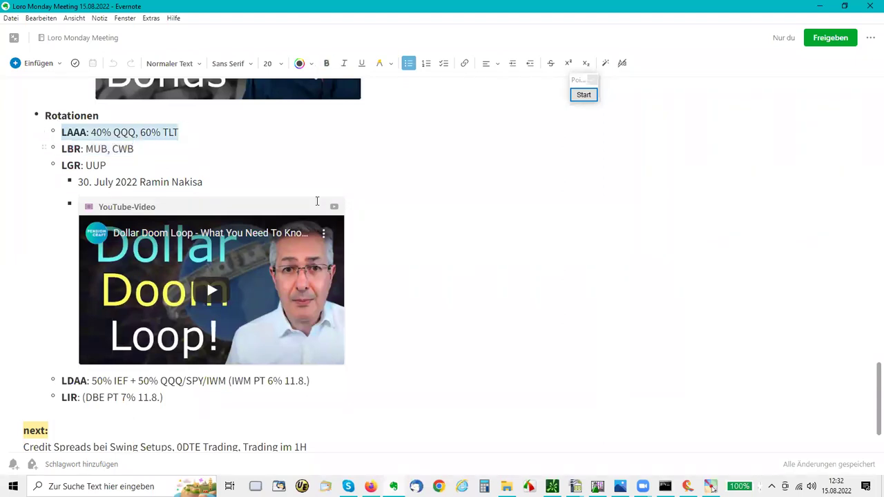
Highlight the LBR line in the agenda, switch to thinkorswim and view the MUB chart followed by the CWB chart
triple_click(113, 149)
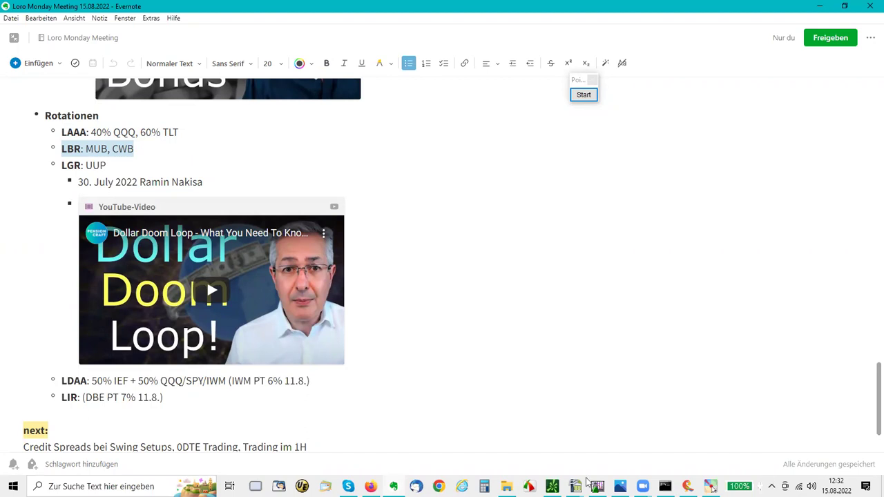
click(713, 489)
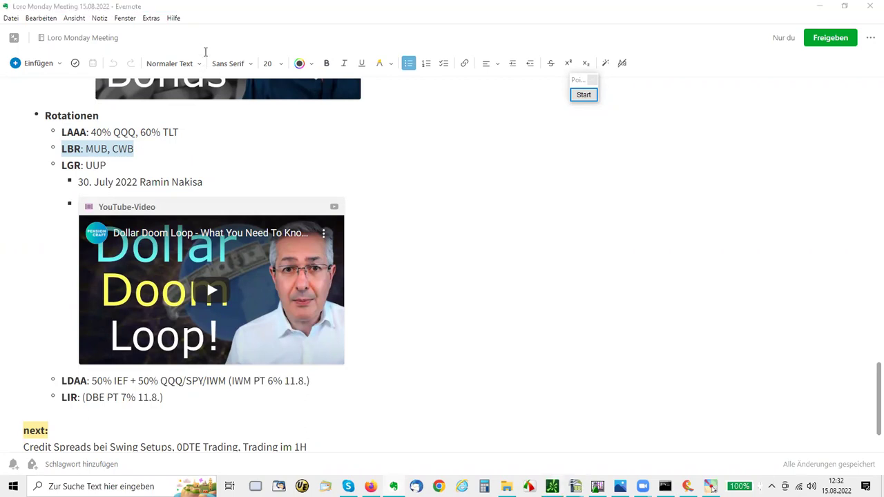
click(206, 52)
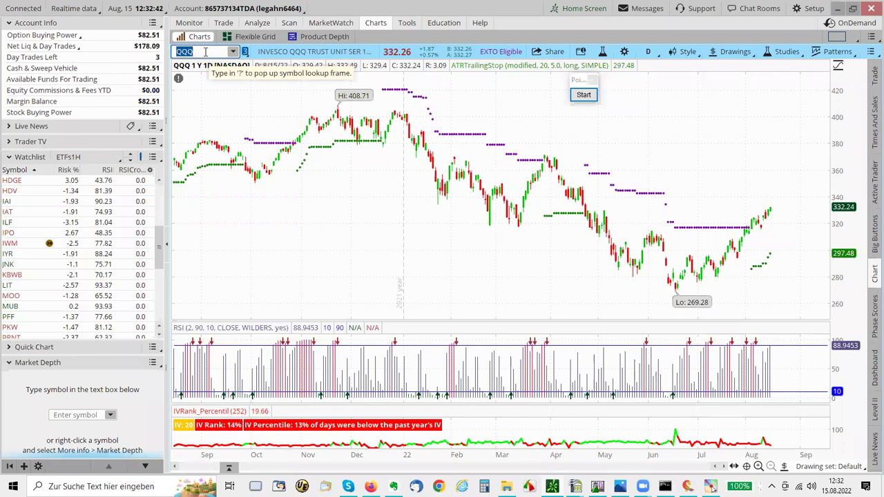
text(MUB)
key(Return)
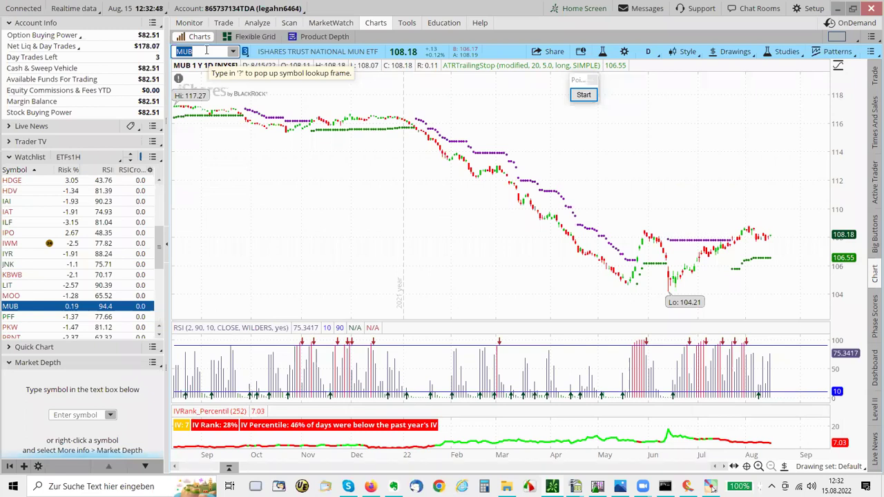
text(cw)
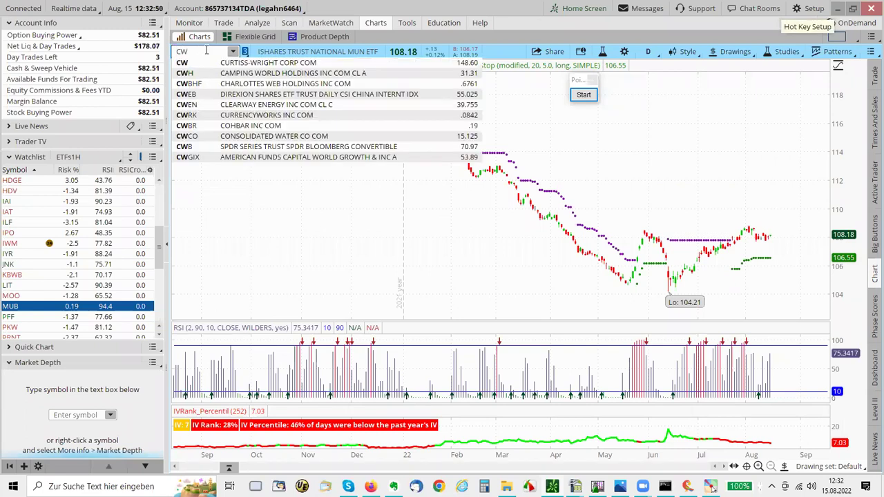
text(b)
key(Return)
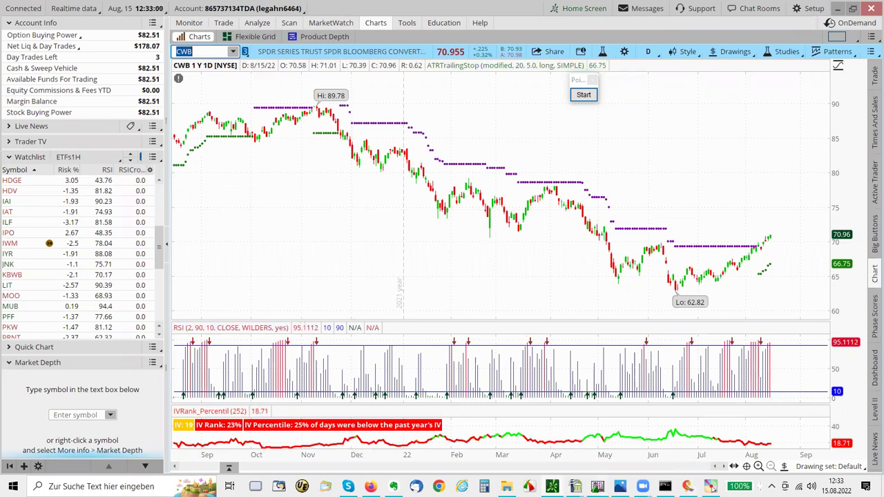
Switch to Wealth-Lab Pro, bring up the LBR simulation and temporarily underline its 2022 percentage return in blue
click(574, 487)
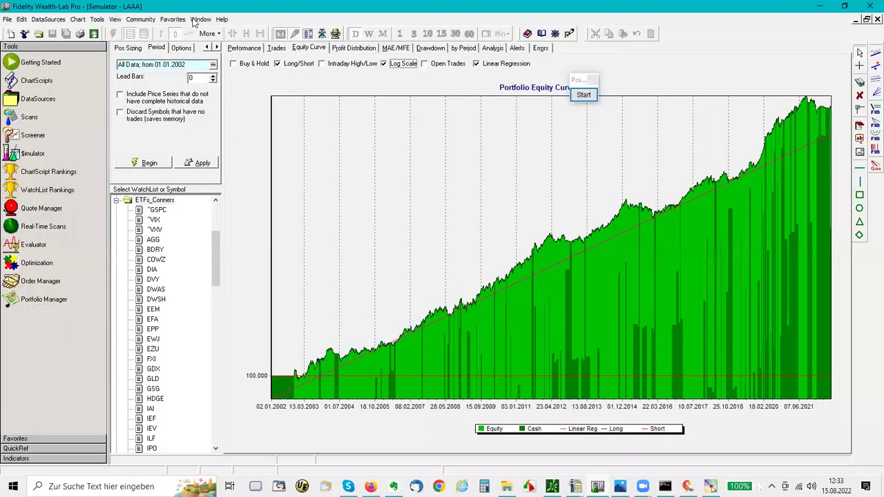
key(alt+w)
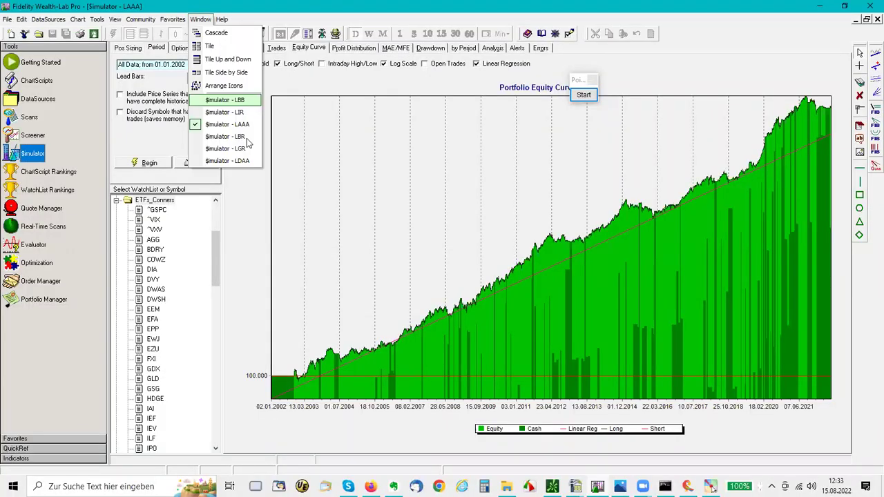
key(Return)
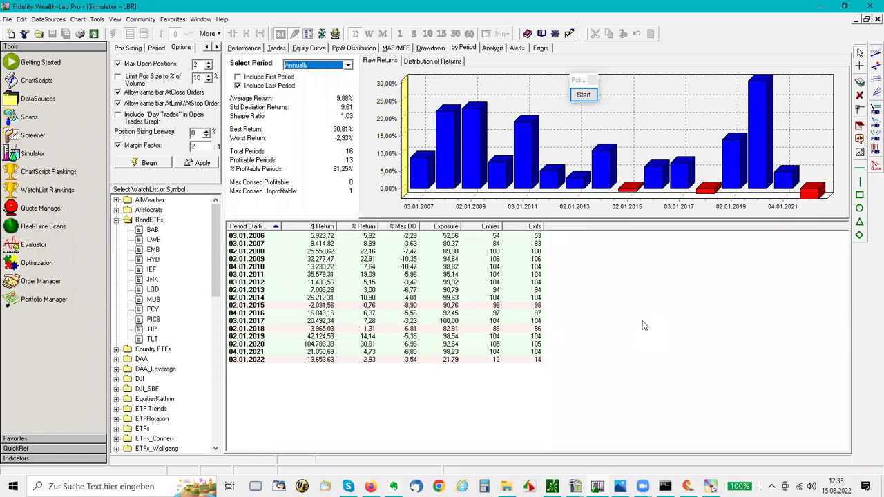
click(584, 94)
drag(359, 371, 379, 371)
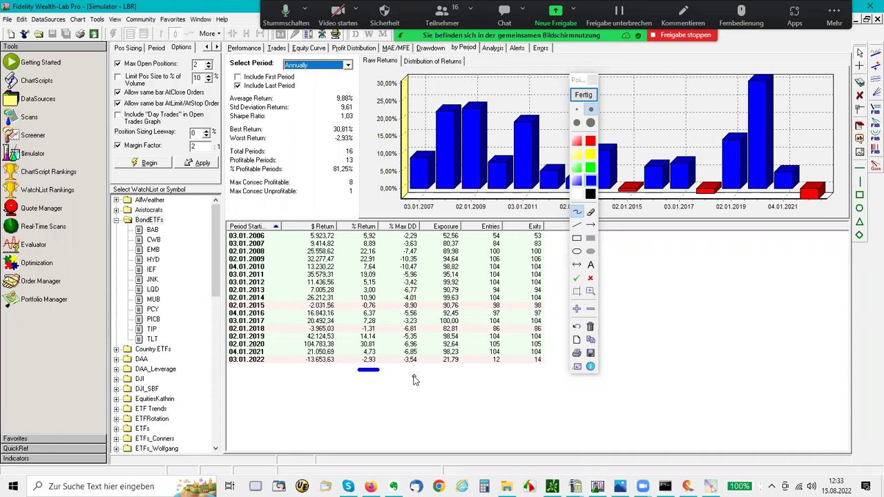
click(585, 96)
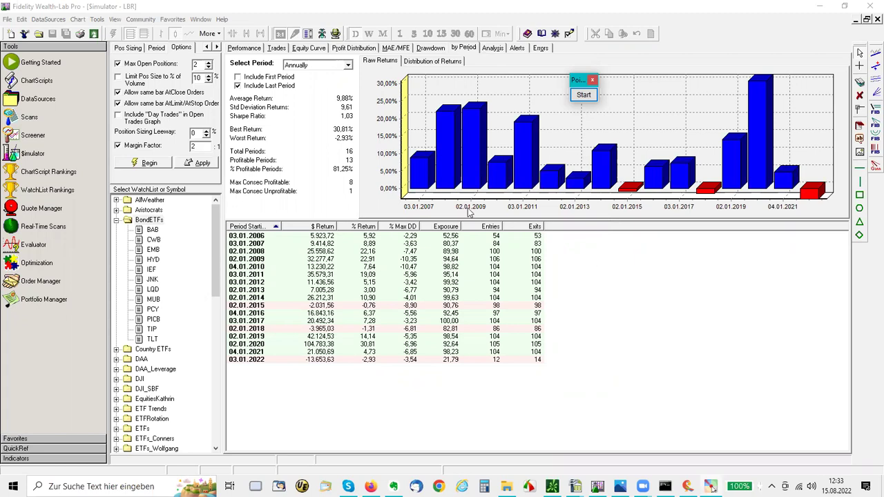
Show the LBR equity curve and temporarily trace its latest flat cash phase in blue
click(317, 48)
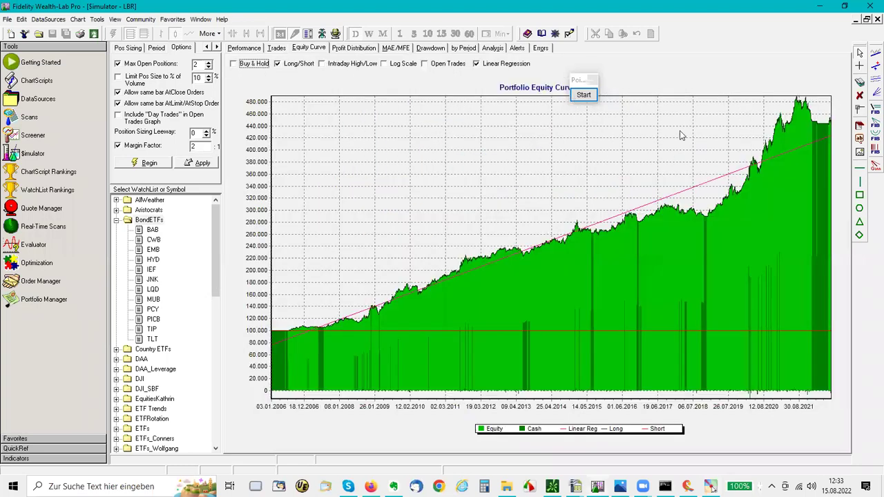
mouse_move(832, 127)
mouse_down()
mouse_move(810, 127)
mouse_move(834, 124)
mouse_up()
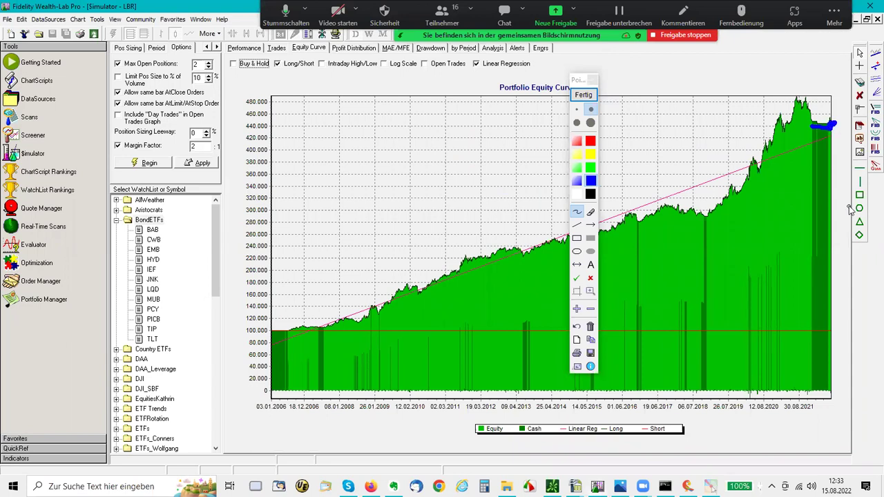
click(592, 96)
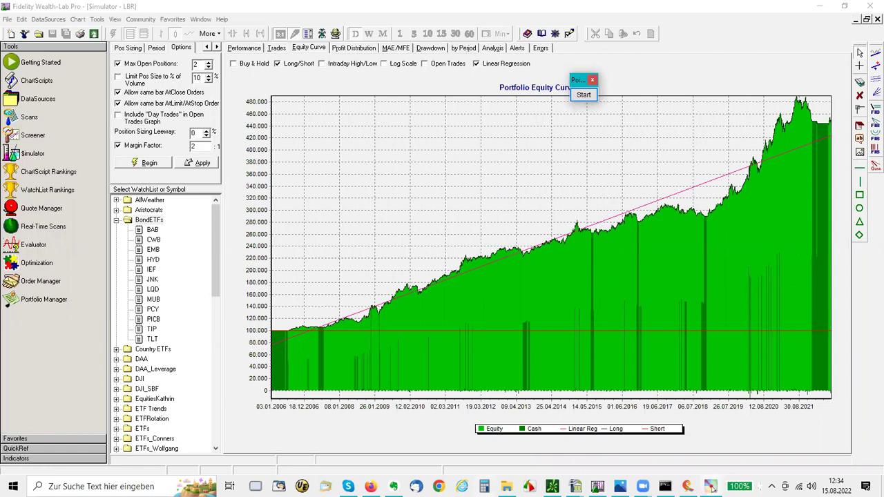
Return to the Evernote agenda and highlight UUP in the LGR line, followed by the 30. July 2022 video line beneath it
mouse_move(529, 486)
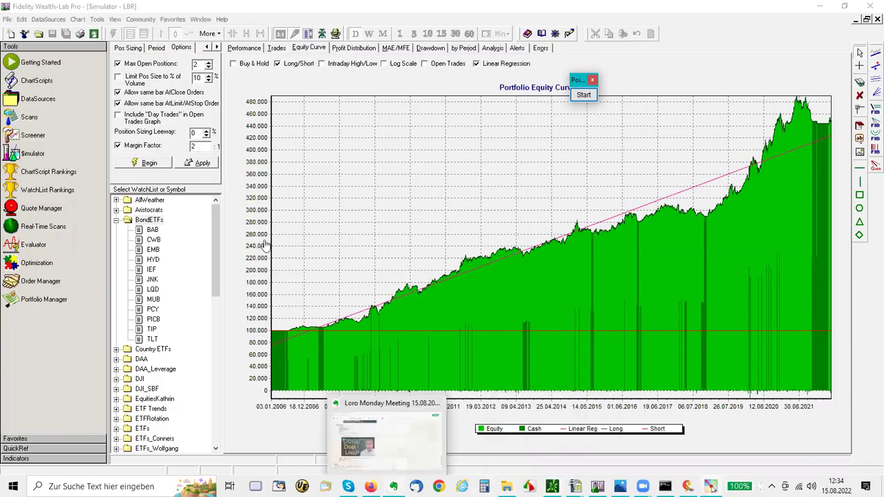
click(393, 486)
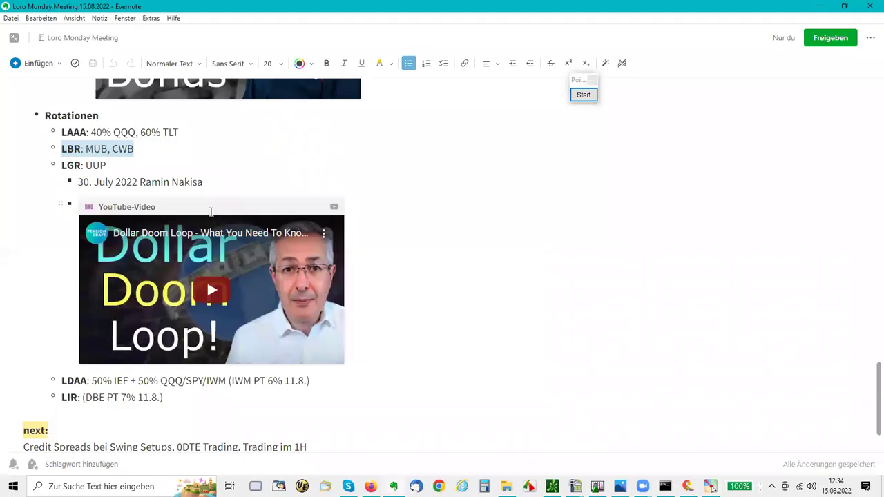
double_click(105, 166)
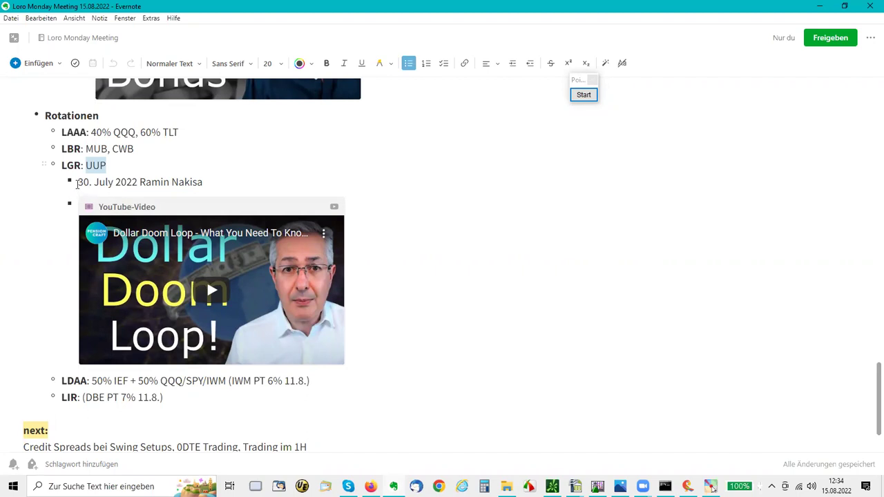
triple_click(200, 181)
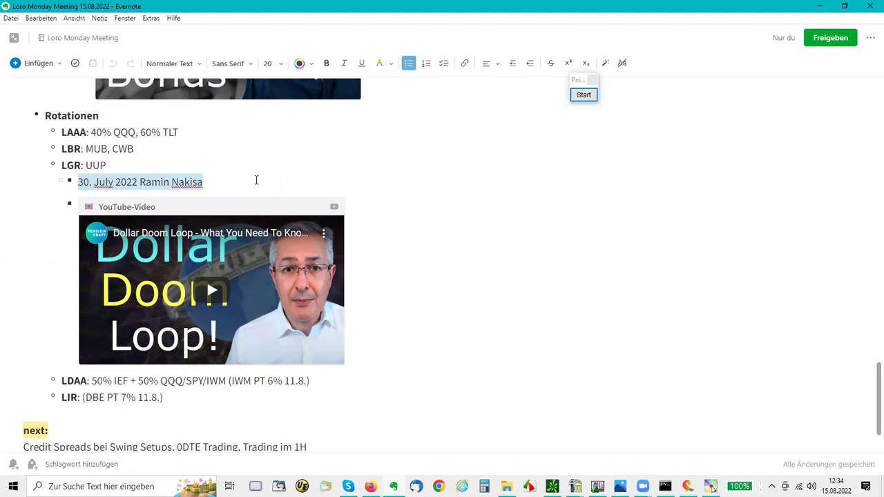
click(572, 299)
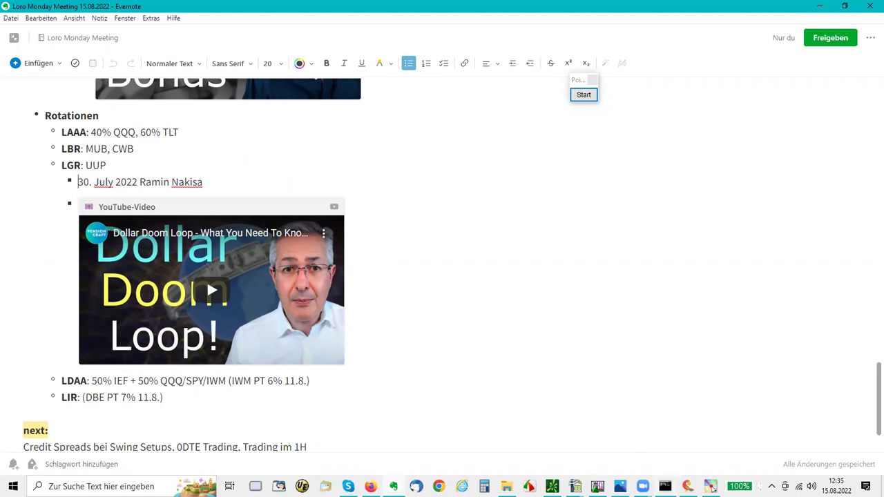
Switch to Wealth-Lab Pro, bring up the LGR simulation and temporarily mark its 2020 percentage return in blue
key(alt+Tab)
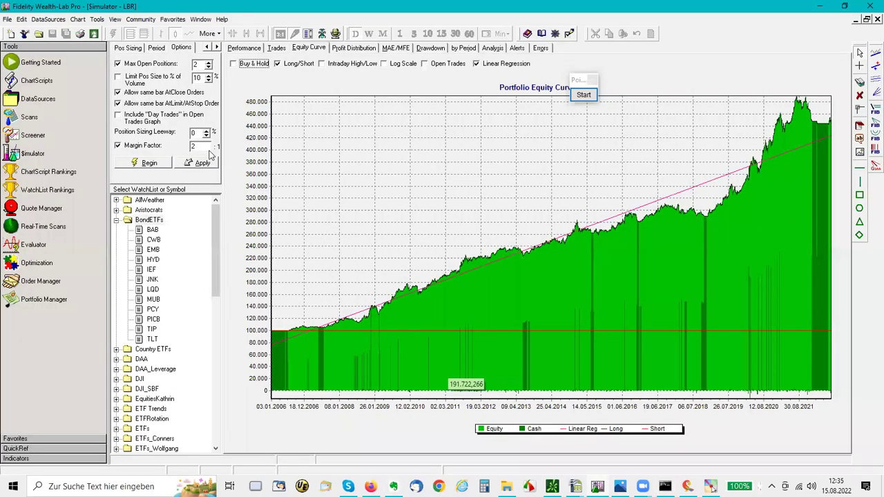
click(201, 20)
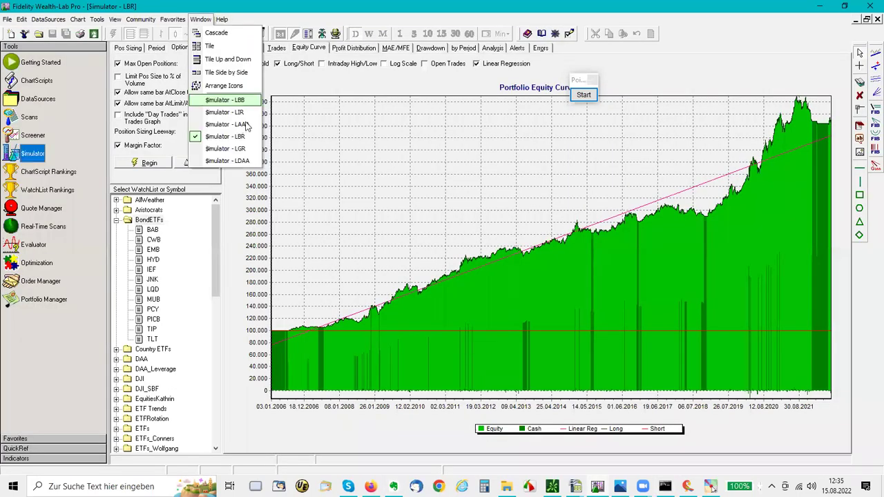
click(250, 150)
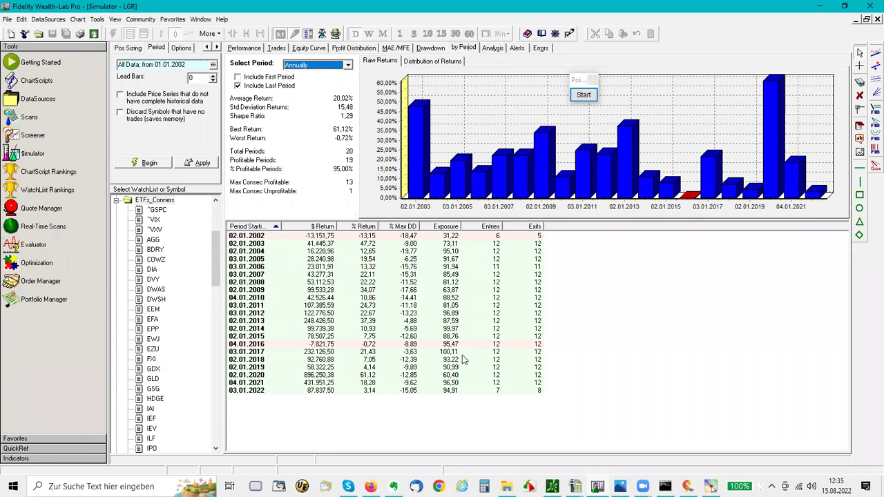
click(584, 96)
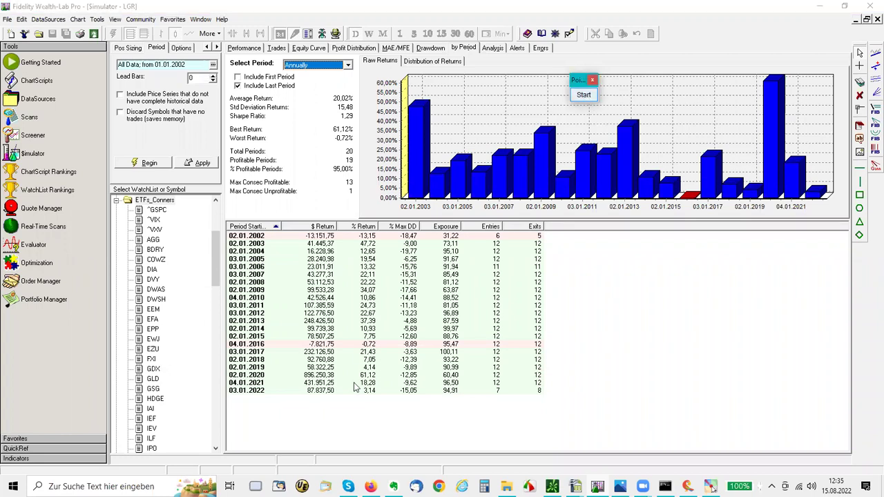
drag(353, 377, 342, 376)
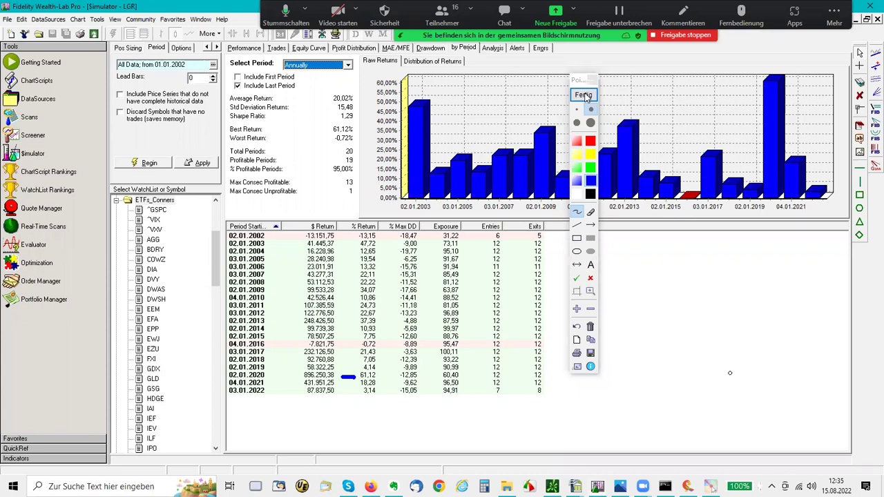
click(584, 95)
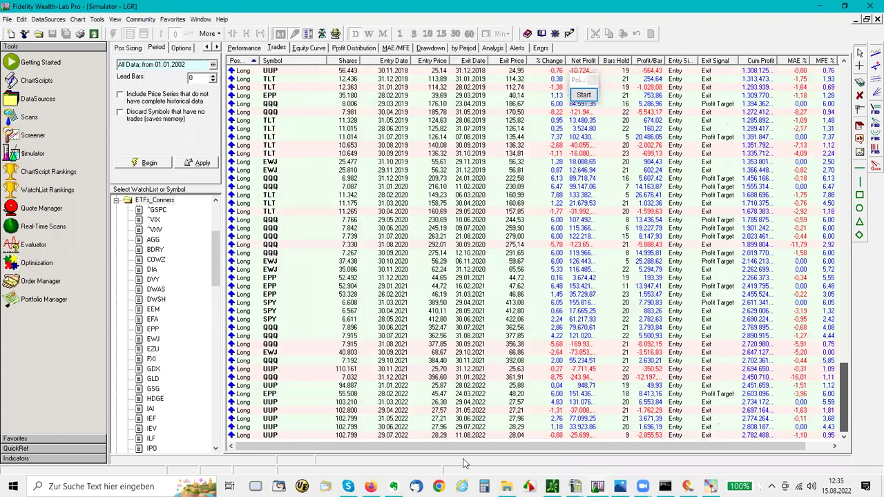
Open the LGR trades list and go through its recent QQQ, EPP, EWJ and UUP trades, ending on the UUP entry of 29.07.2022
click(273, 379)
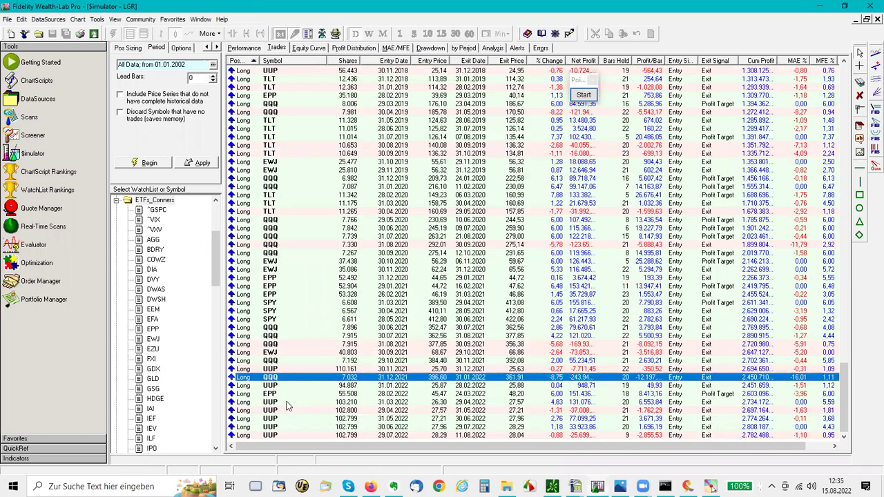
click(309, 396)
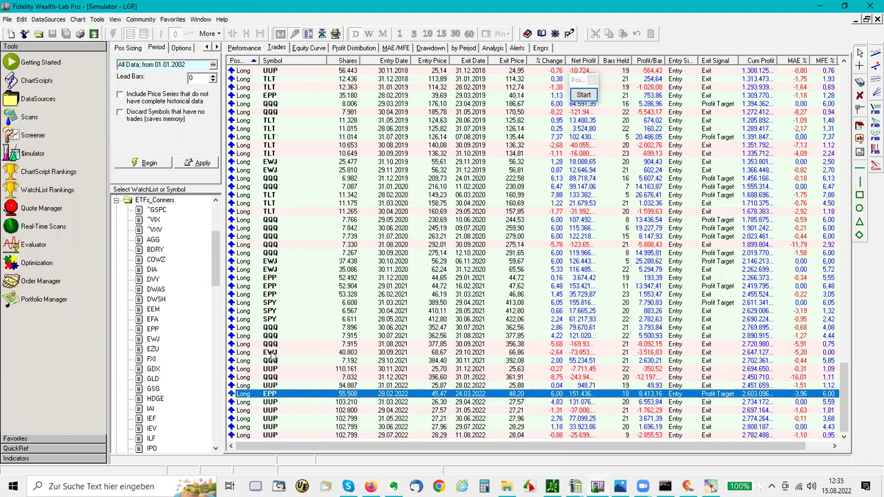
click(273, 353)
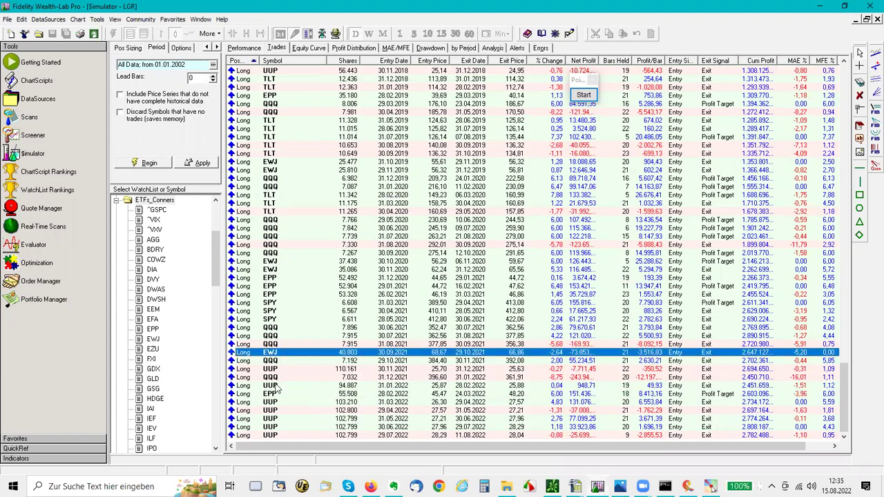
click(278, 390)
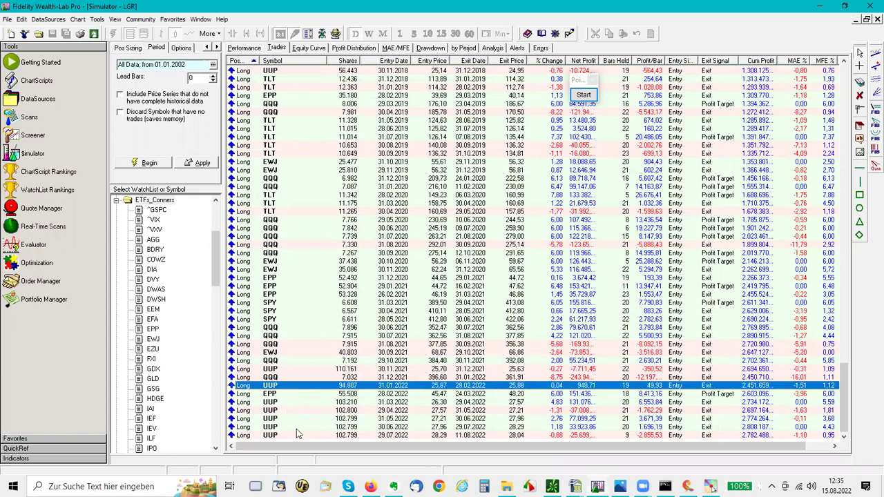
key(Down)
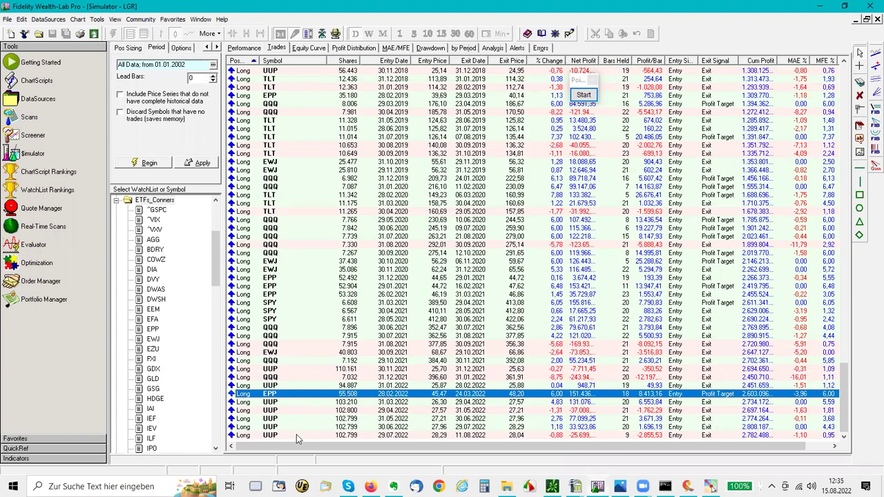
click(275, 405)
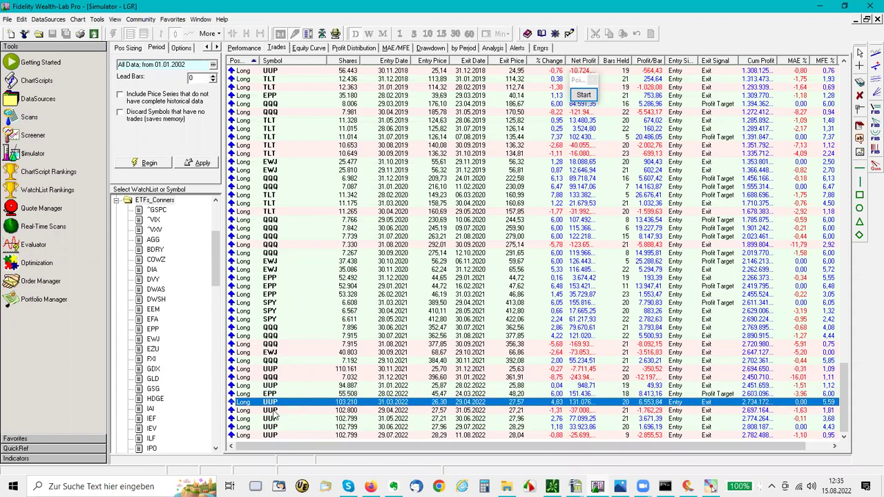
click(274, 419)
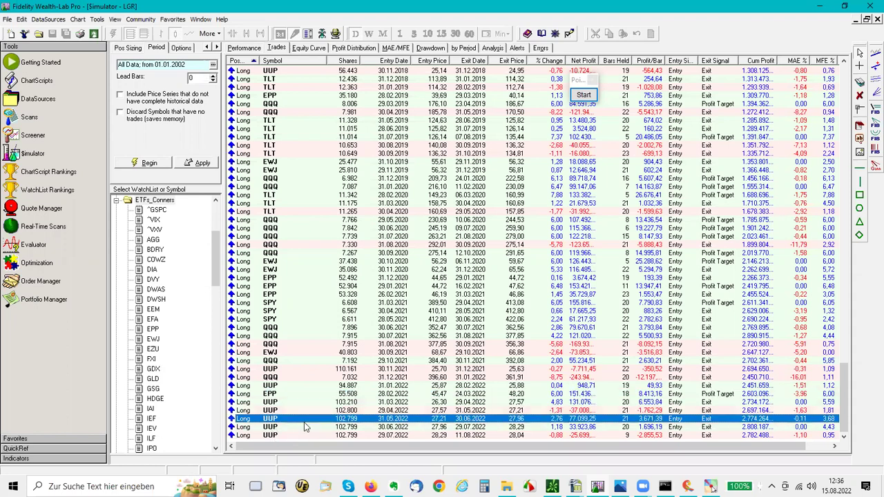
key(Down)
key(Down)
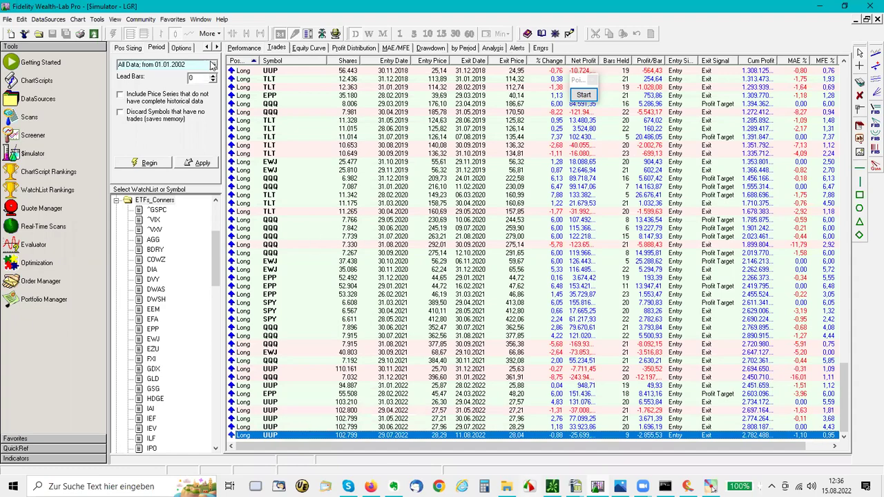
Switch to thinkorswim and load the UUP symbol in the daily chart
key(alt+Tab)
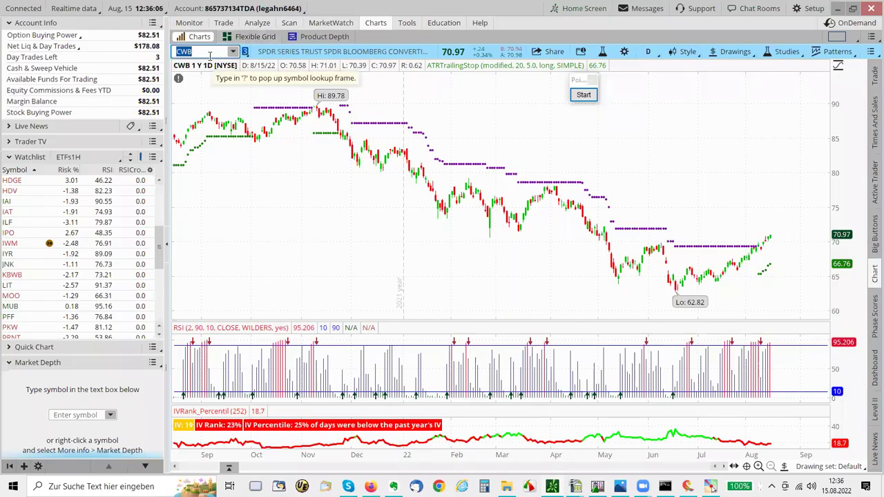
text(UUP)
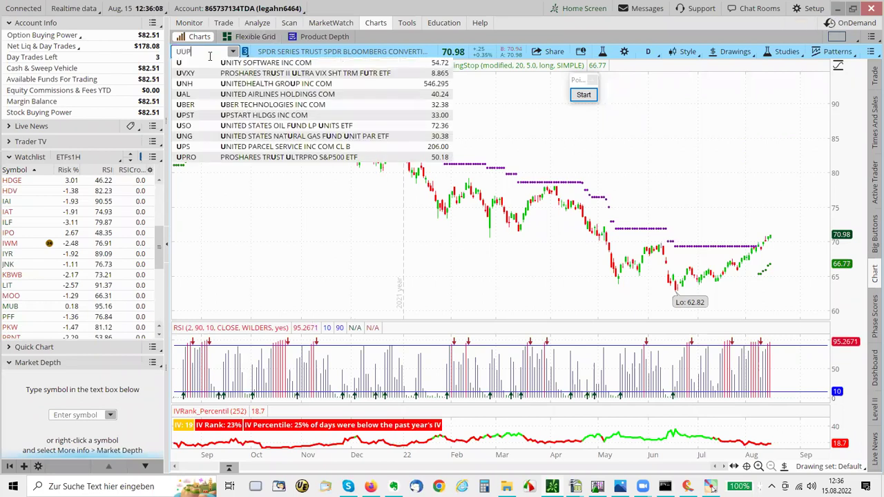
key(Return)
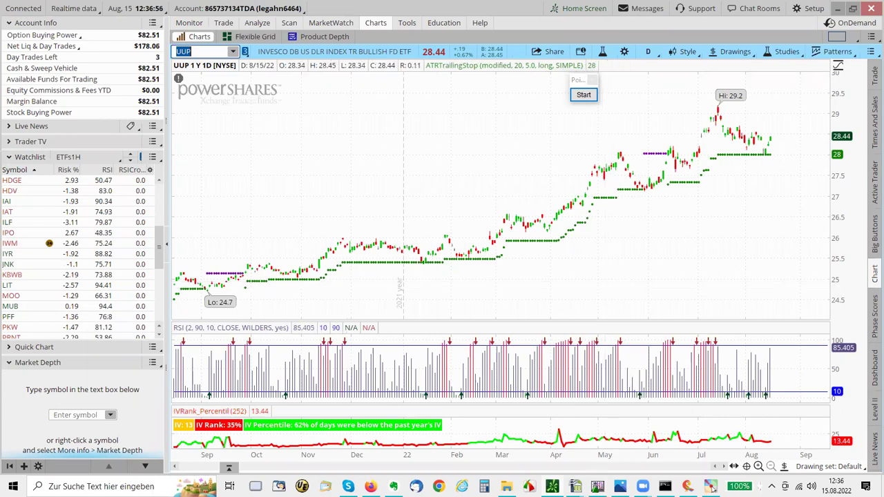
Return to Wealth-Lab Pro, show the LGR equity curve without Buy & Hold on a log scale, and open its returns by period
mouse_move(552, 486)
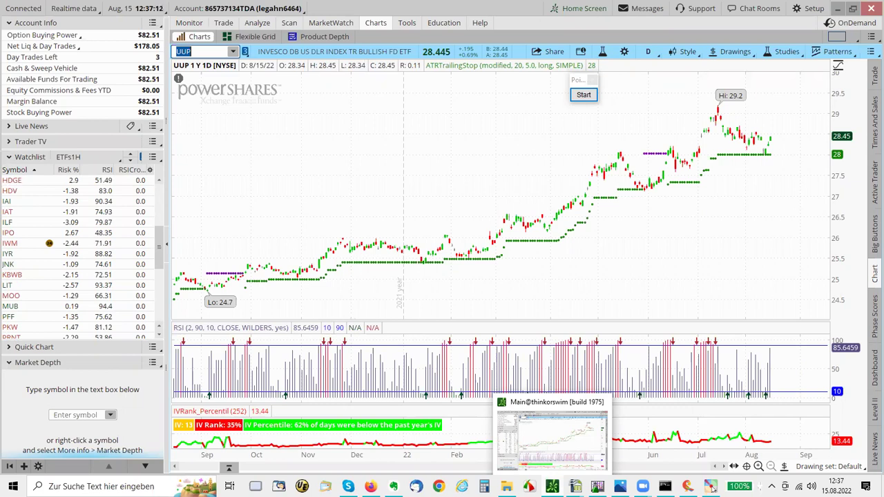
click(552, 486)
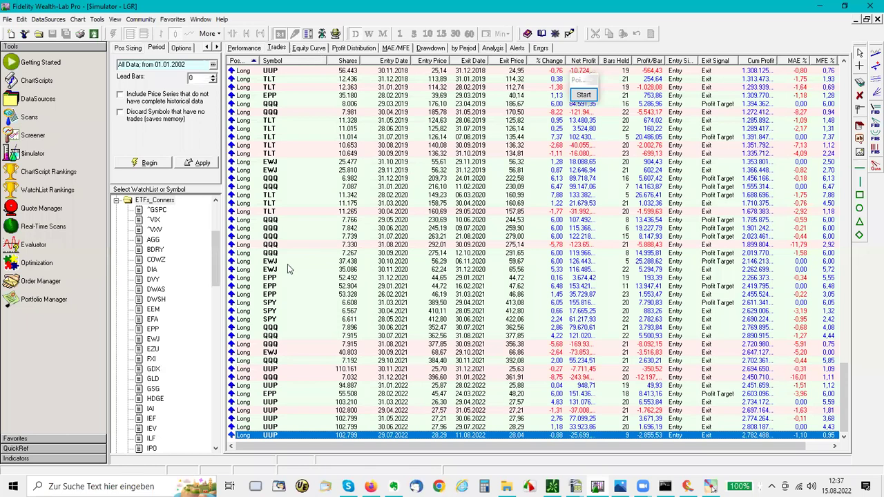
key(ctrl+Tab)
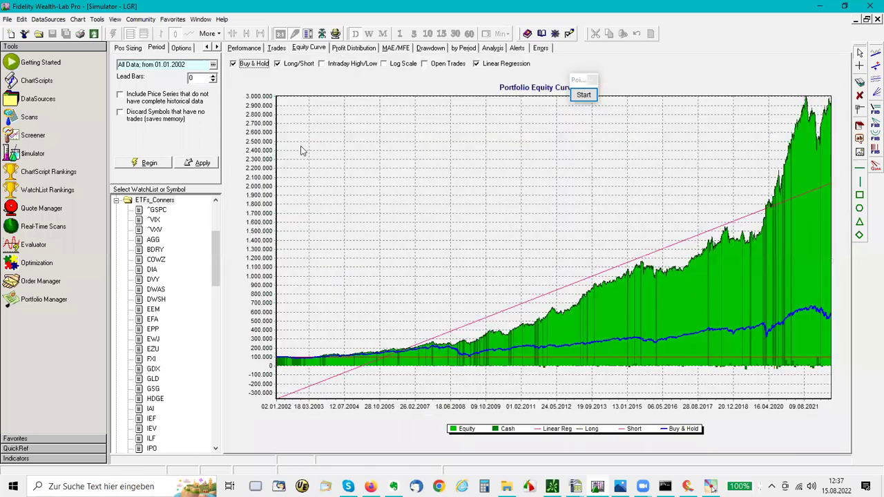
click(234, 63)
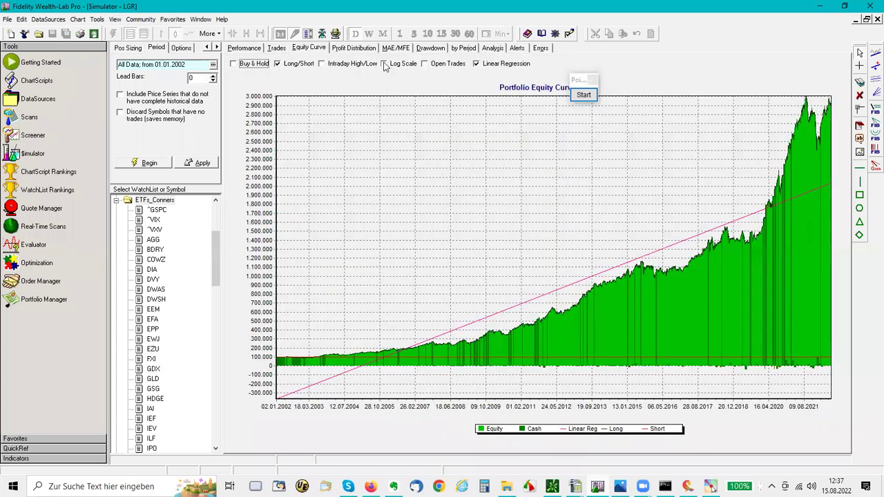
click(384, 64)
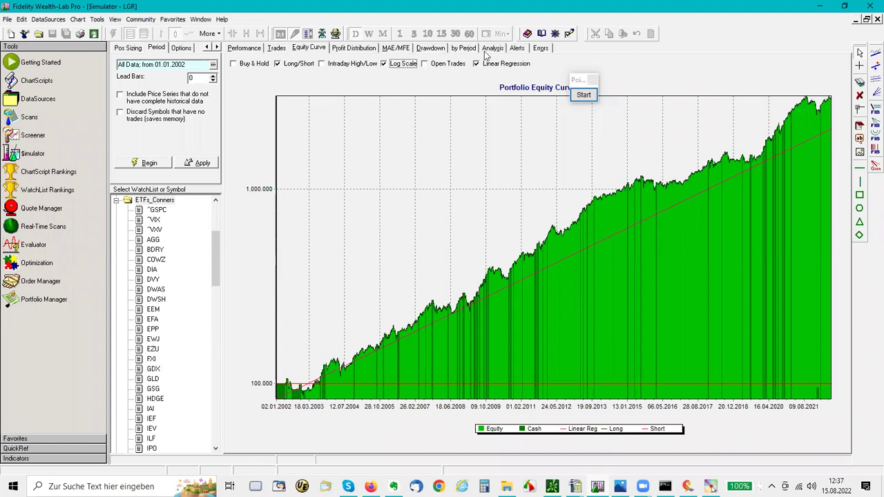
click(463, 48)
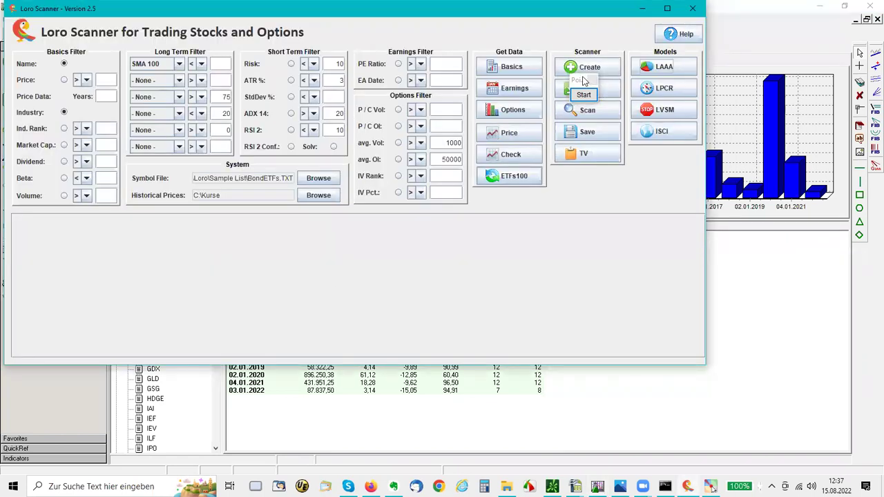
Move the Loro Scanner and pointer tool windows into clear view and load the LDAA.ini scan configuration
drag(584, 82, 795, 253)
drag(185, 12, 200, 74)
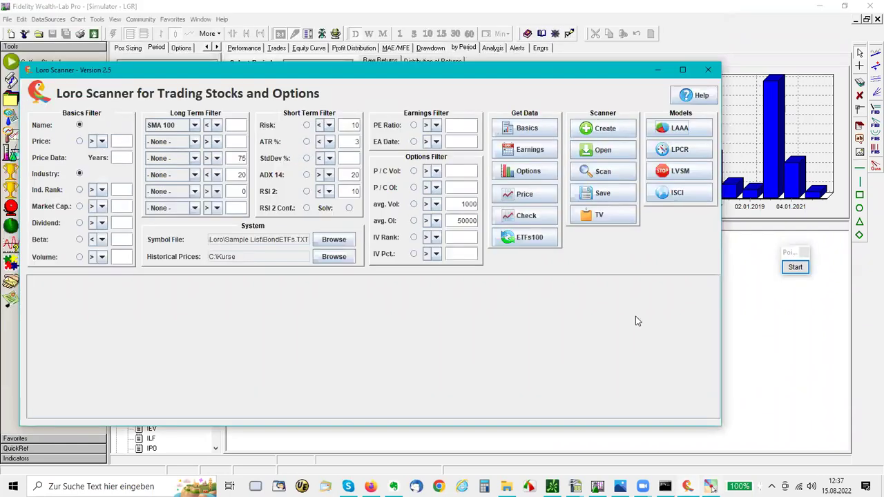
click(608, 153)
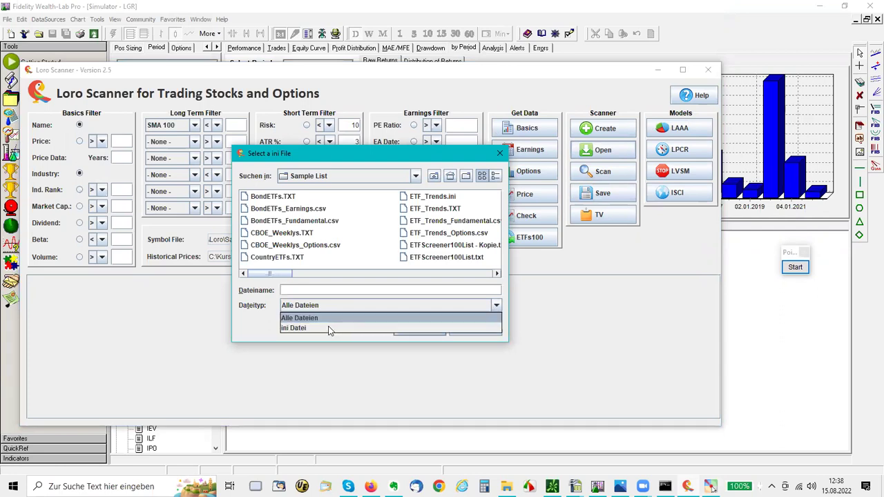
click(329, 329)
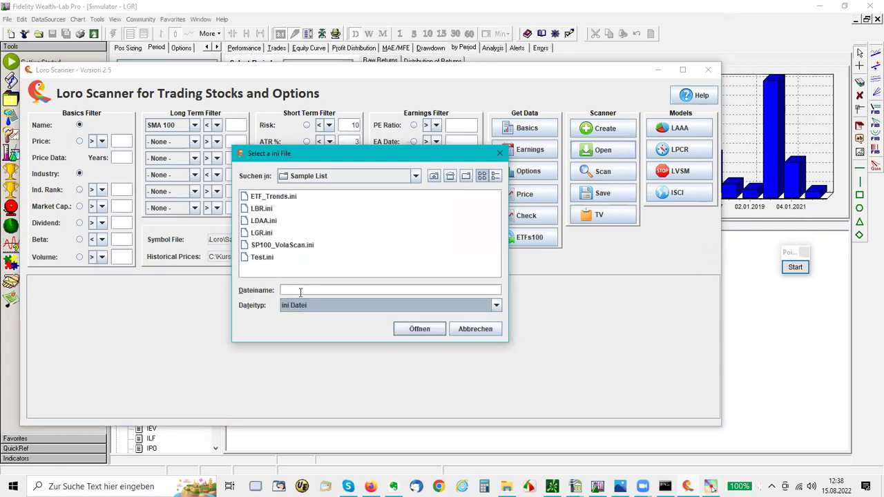
click(277, 222)
click(417, 330)
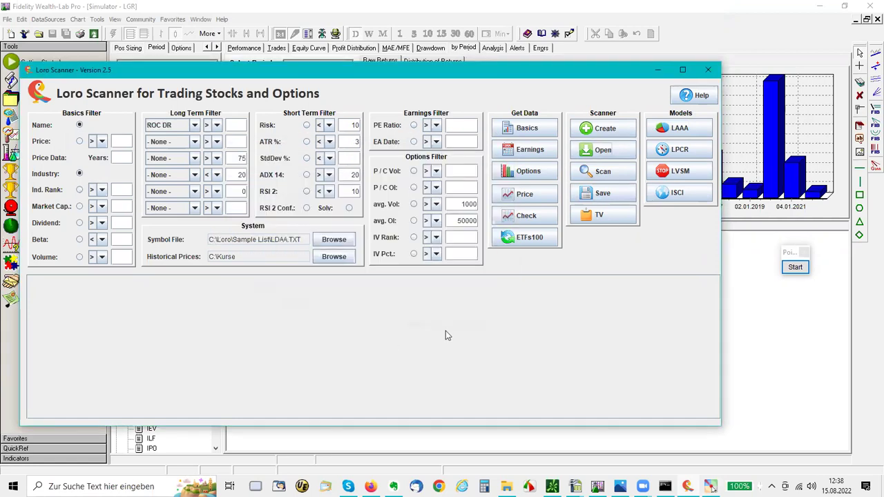
Update the LDAA price data, run the scan and sort the ETFs by ROC DR in descending order
click(538, 195)
click(611, 174)
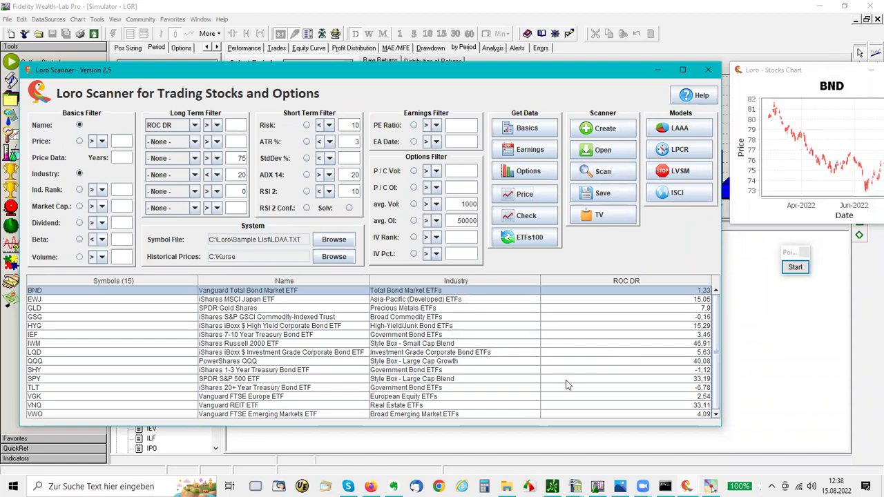
click(640, 283)
click(640, 284)
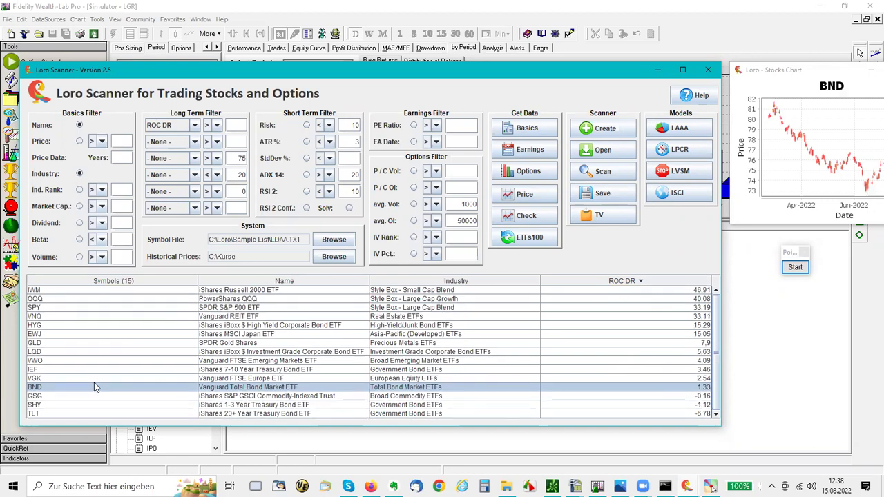
Load the LGR.ini configuration with the GlobalETFs symbol file into the Loro Scanner
click(611, 151)
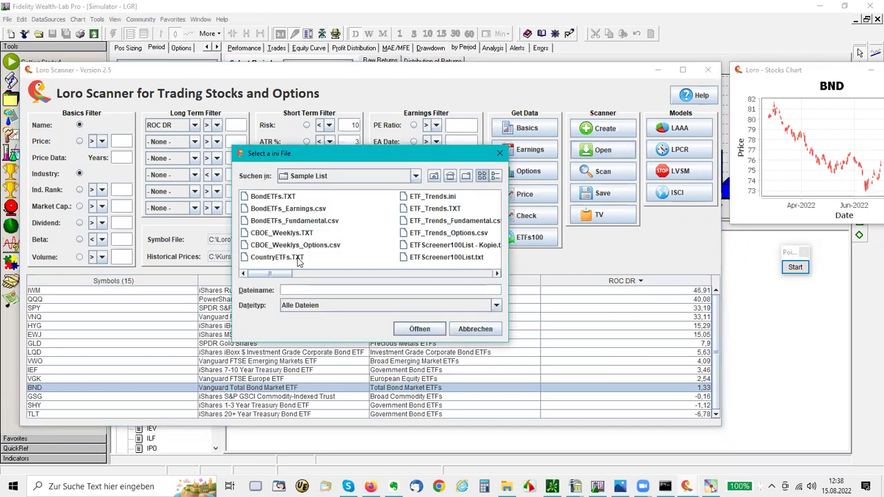
click(496, 306)
click(297, 328)
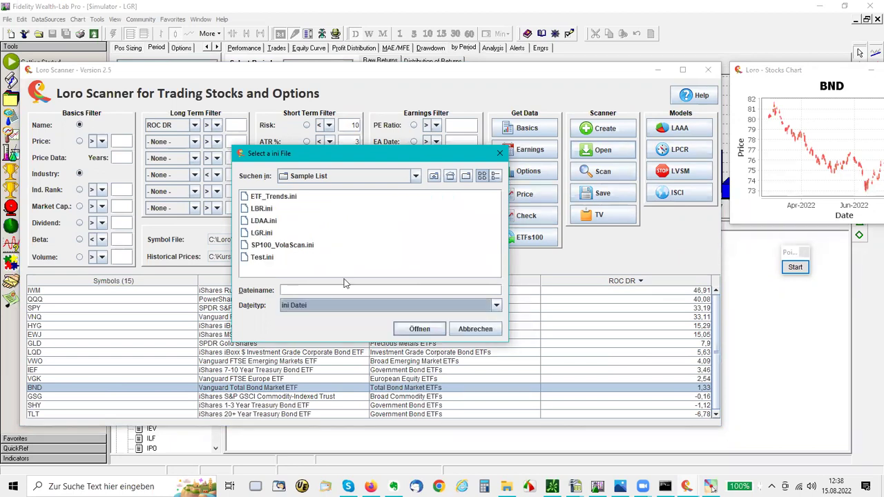
click(419, 329)
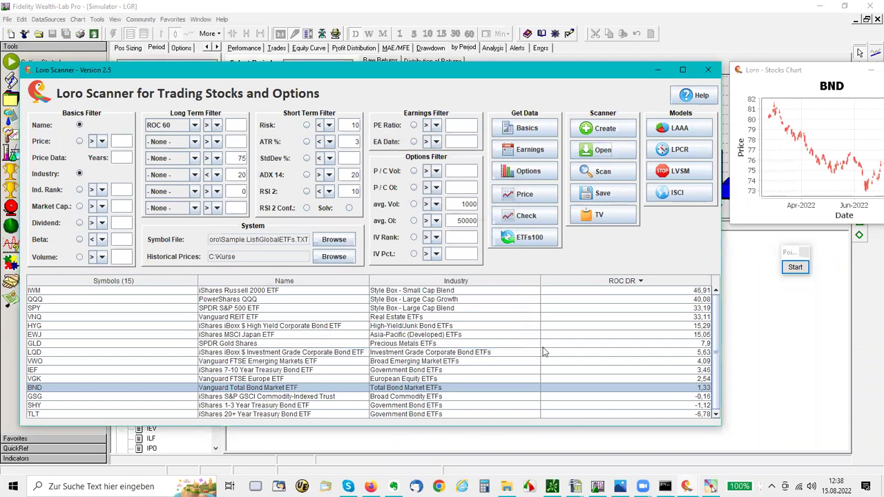
Update the global ETF prices, run the scan and sort the results by ROC 60 in descending order
click(544, 194)
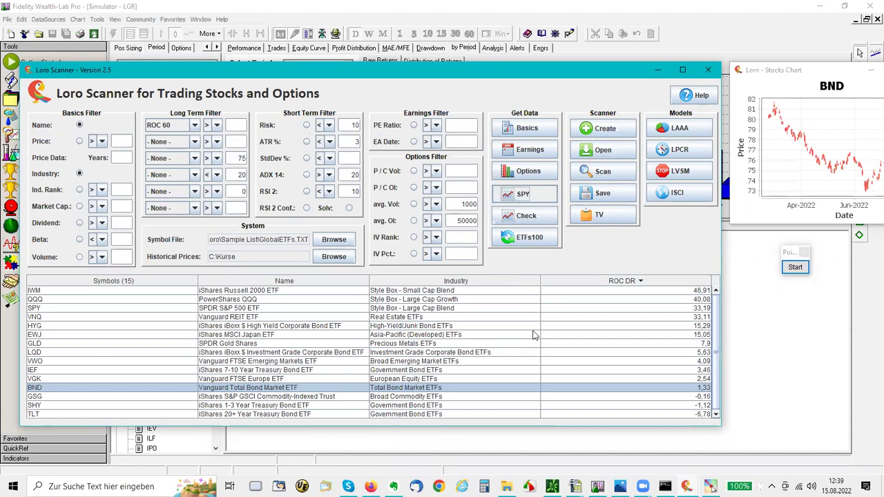
click(601, 171)
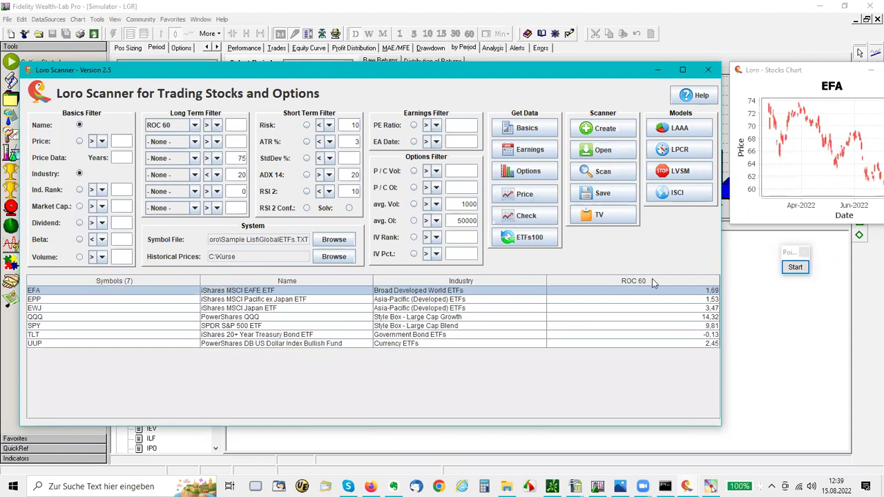
click(652, 281)
click(652, 280)
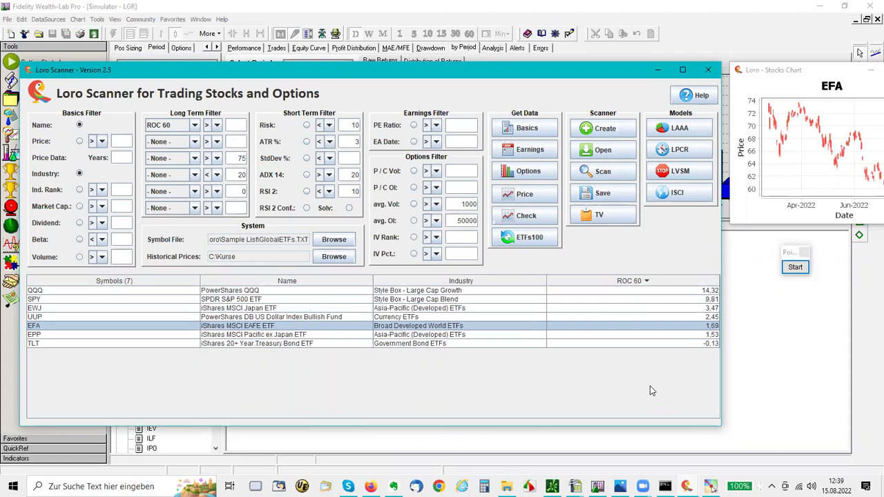
Show the price charts of UUP and QQQ from the scan results, ending on the UUP row
click(682, 316)
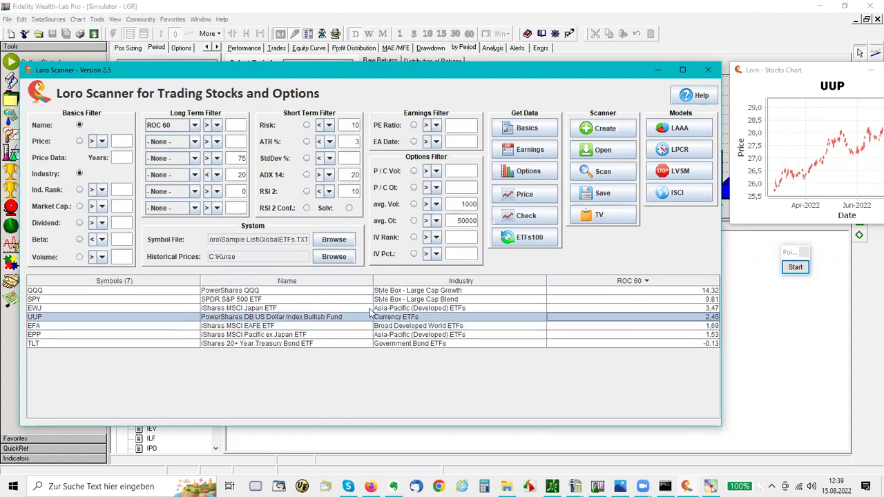
click(186, 291)
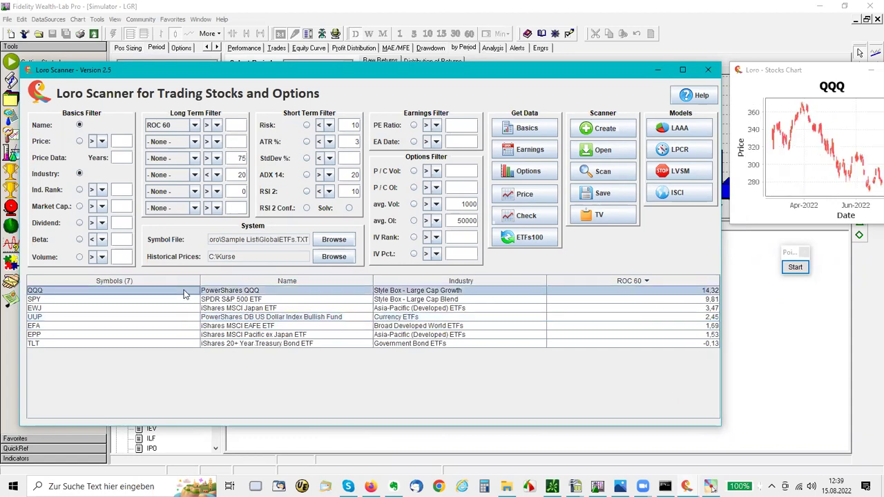
click(146, 319)
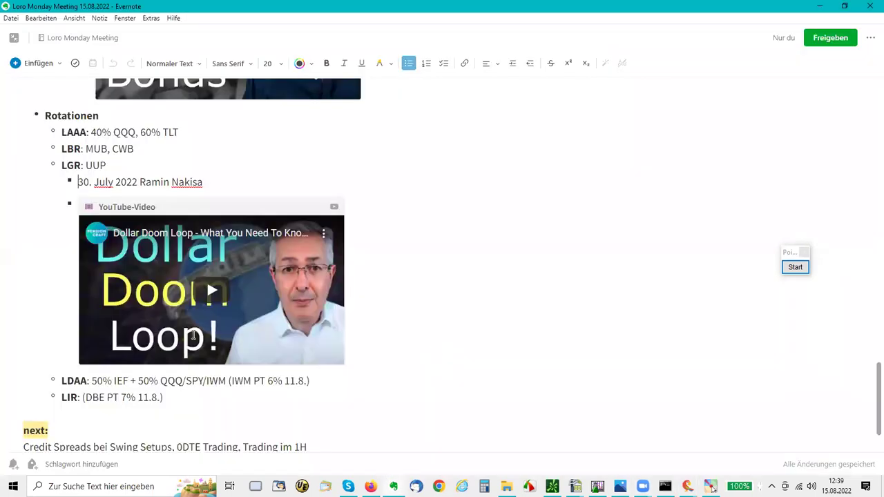
In the Evernote agenda's LDAA line, highlight in turn 50% IEF, 50% QQQ/SPY/IWM, 50% IEF again and IWM PT 6% 11.8
scroll(193, 335, down, 1)
drag(92, 325, 131, 324)
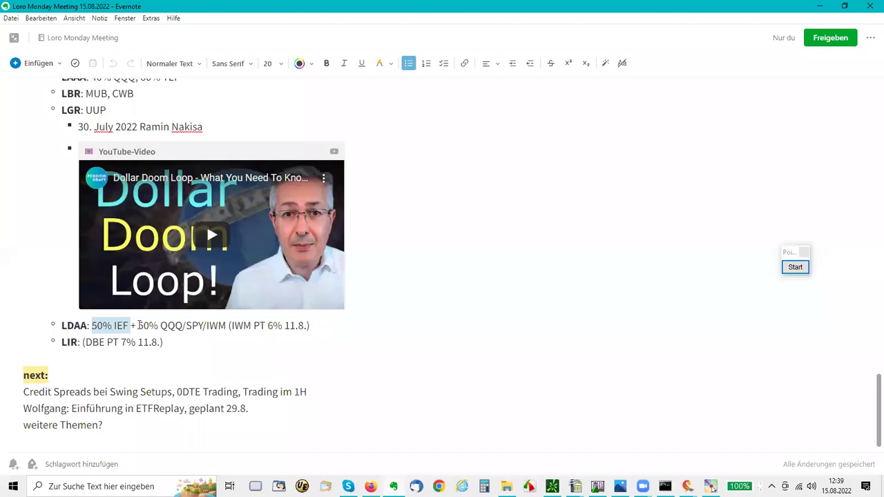
drag(138, 325, 203, 324)
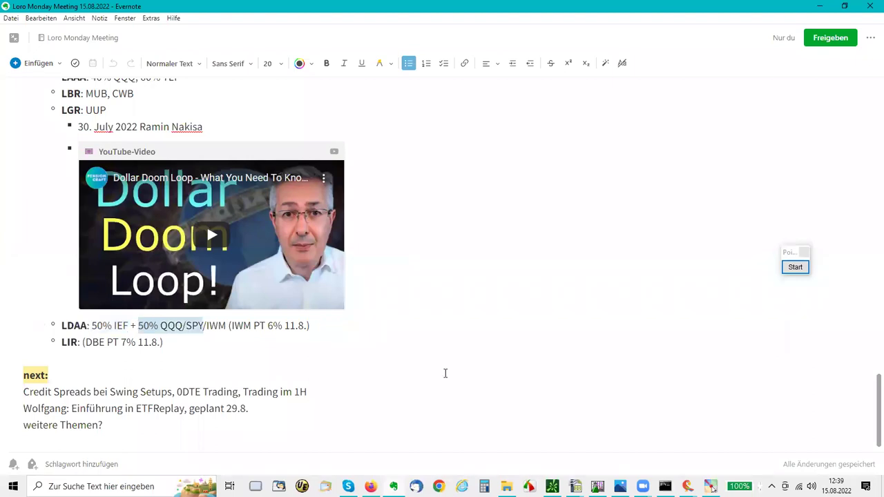
key(shift+Right)
key(shift+Right)
key(shift+Right)
key(shift+Right)
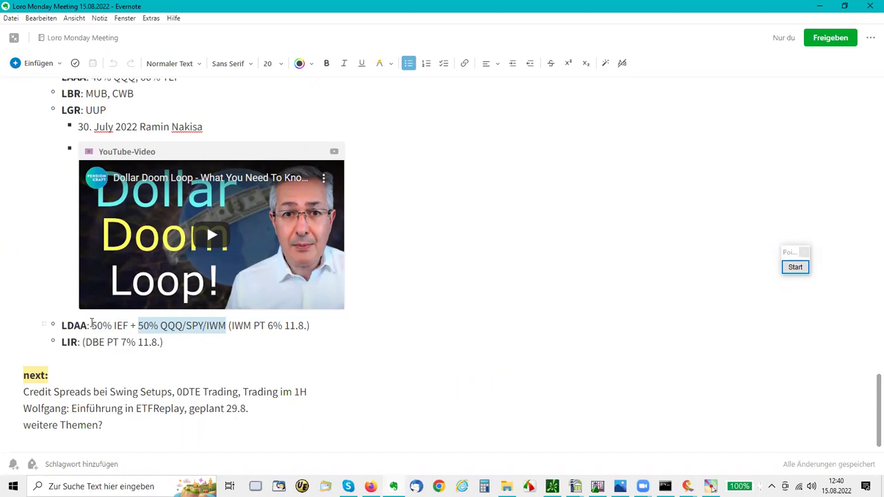
drag(91, 326, 128, 325)
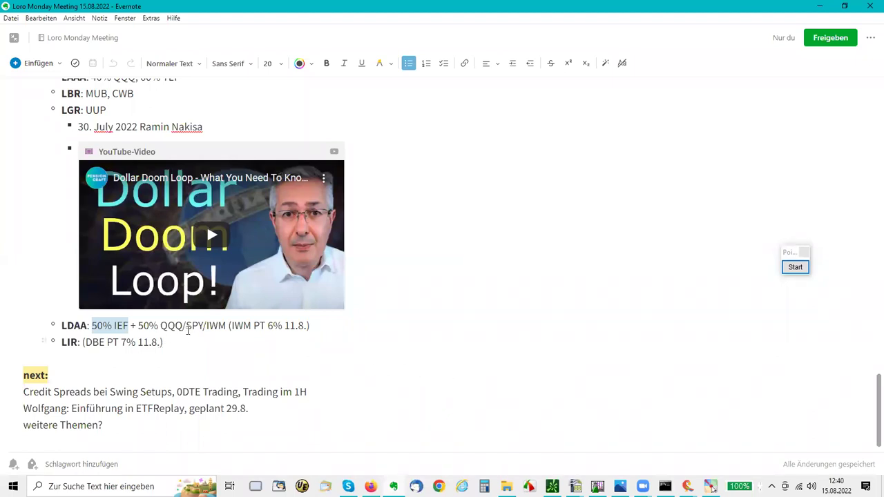
drag(232, 325, 302, 326)
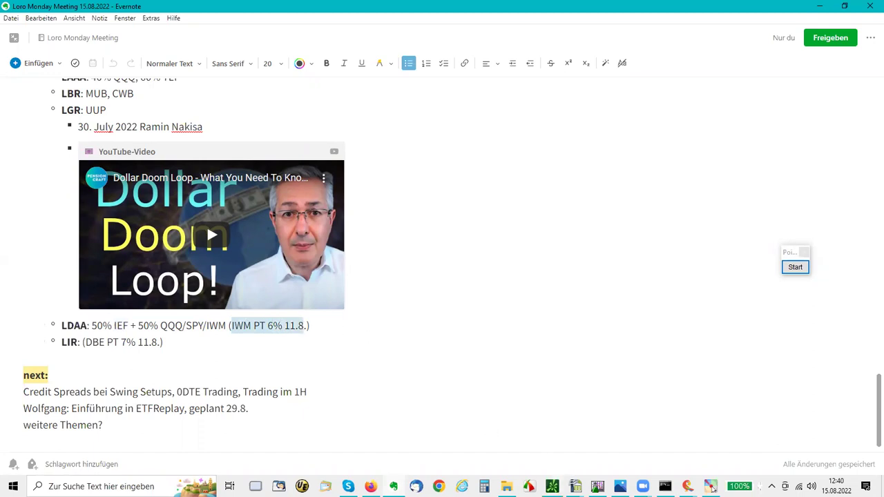
Switch to Wealth-Lab Pro, bring up the LDAA simulation and show its annual returns by period
click(712, 487)
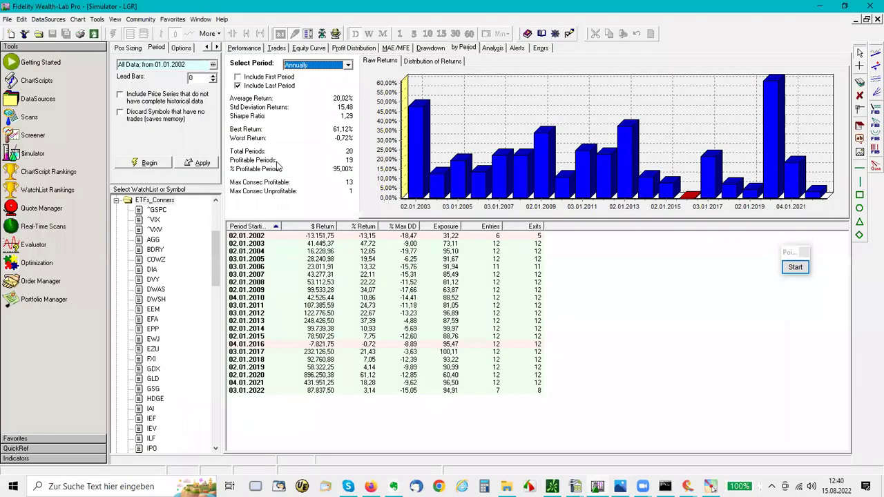
click(200, 19)
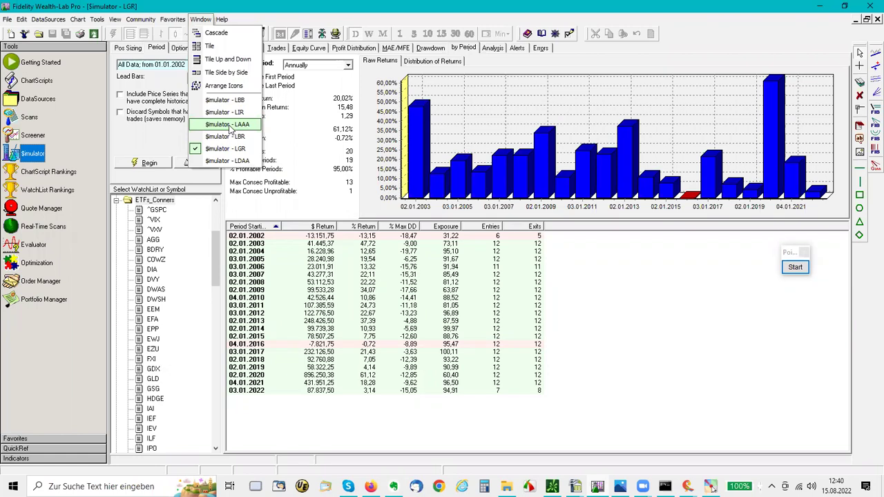
click(227, 161)
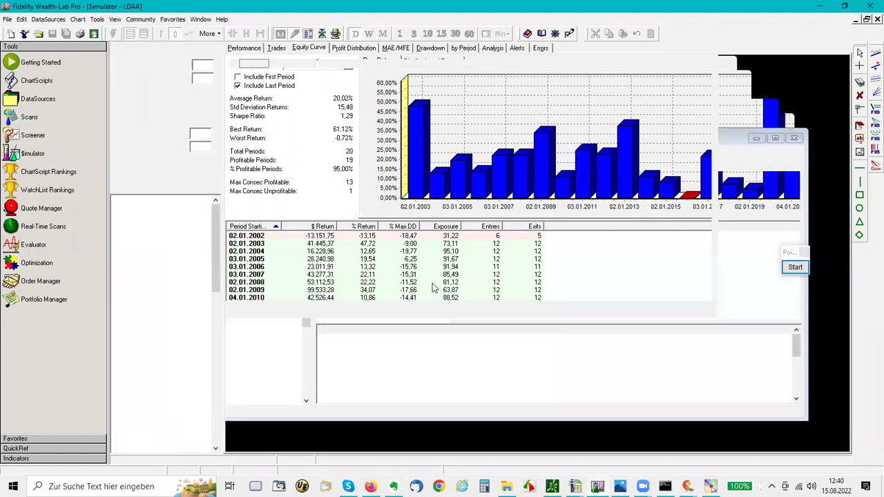
click(457, 49)
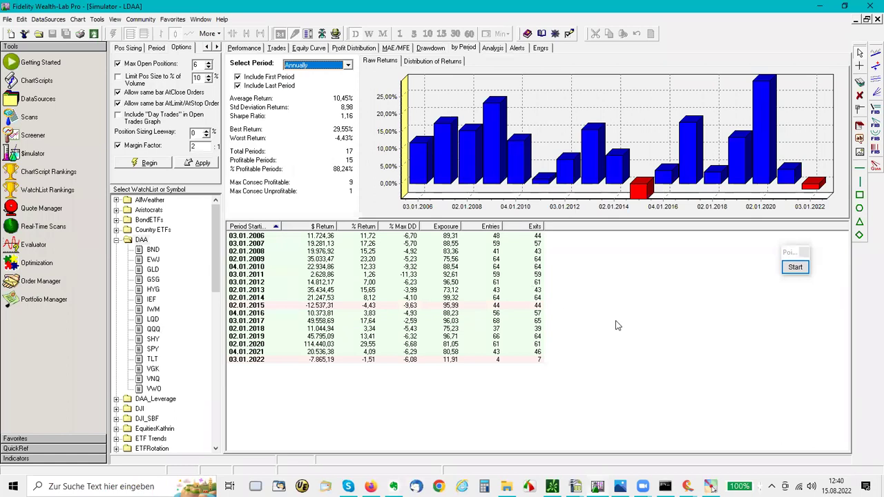
Show the LDAA portfolio equity curve, and return to its annual returns to select the 03.01.2022 period row
click(309, 48)
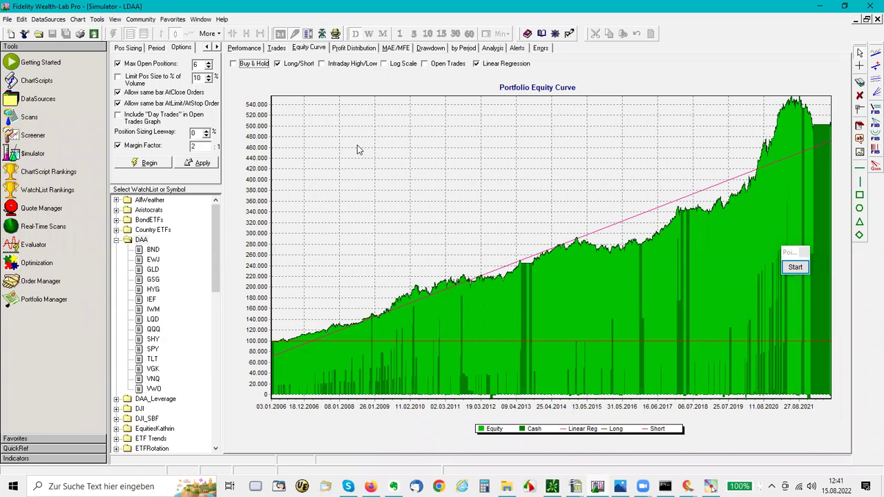
click(463, 48)
click(373, 365)
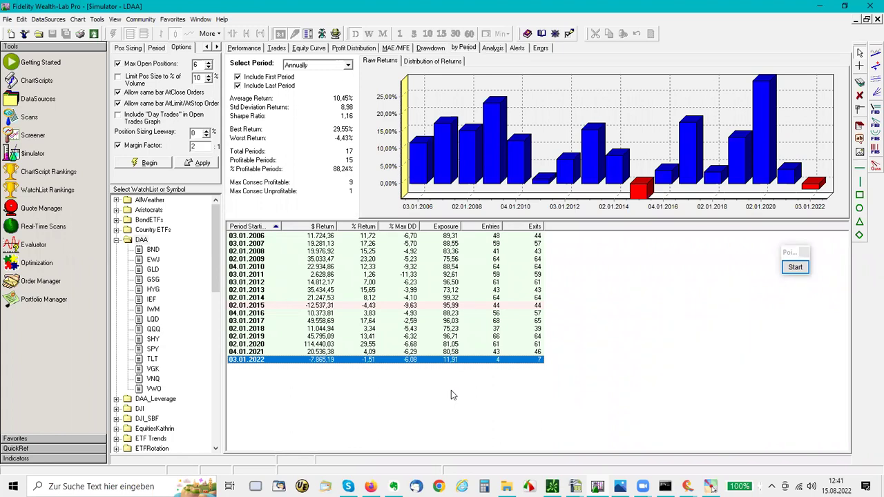
Review the LDAA simulation's performance summary and annual returns, and highlight LIR in the Evernote agenda
click(245, 48)
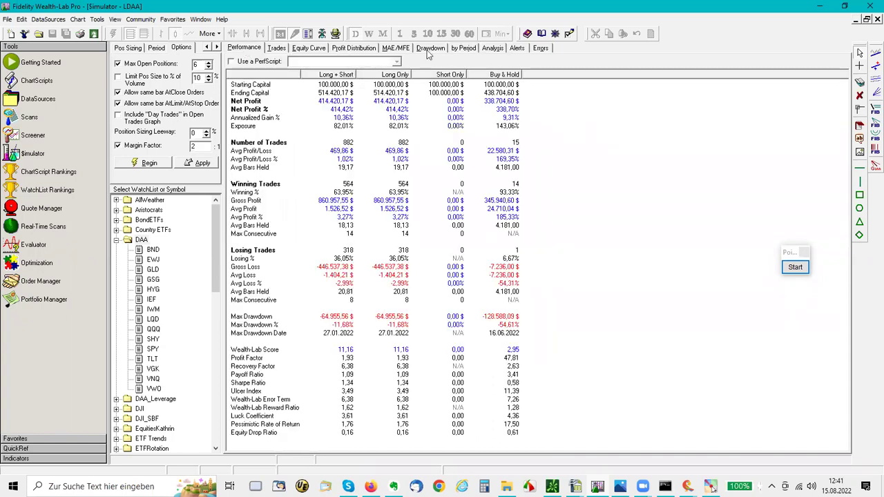
click(463, 48)
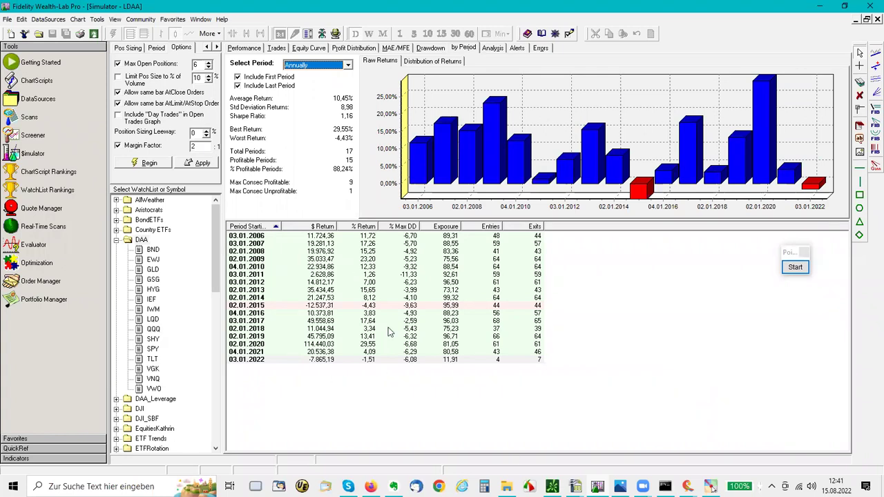
click(393, 486)
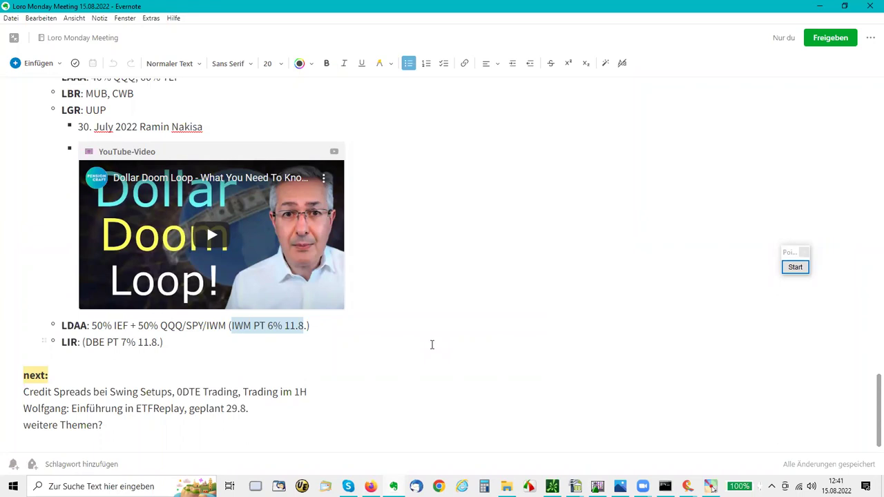
drag(61, 342, 77, 342)
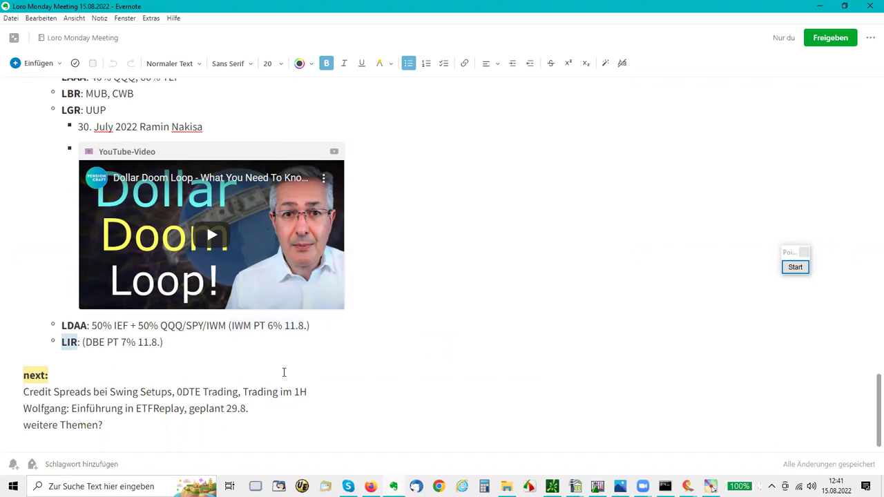
key(alt+Tab)
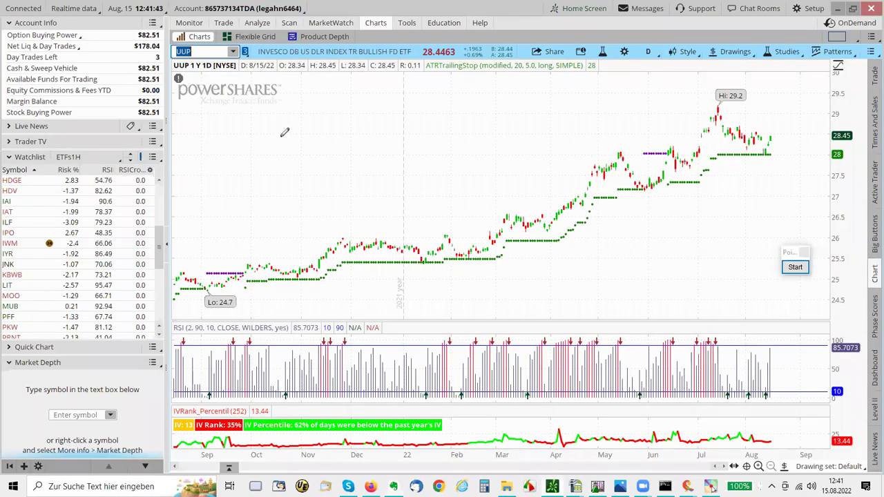
click(250, 25)
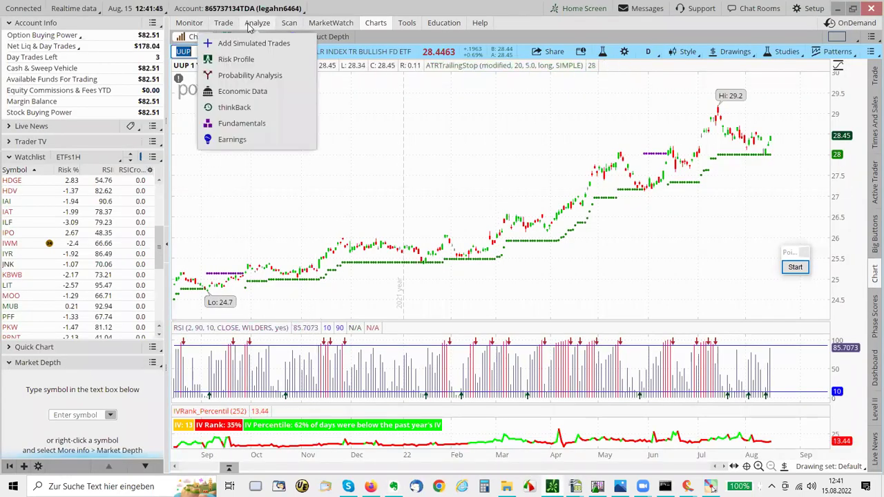
click(252, 43)
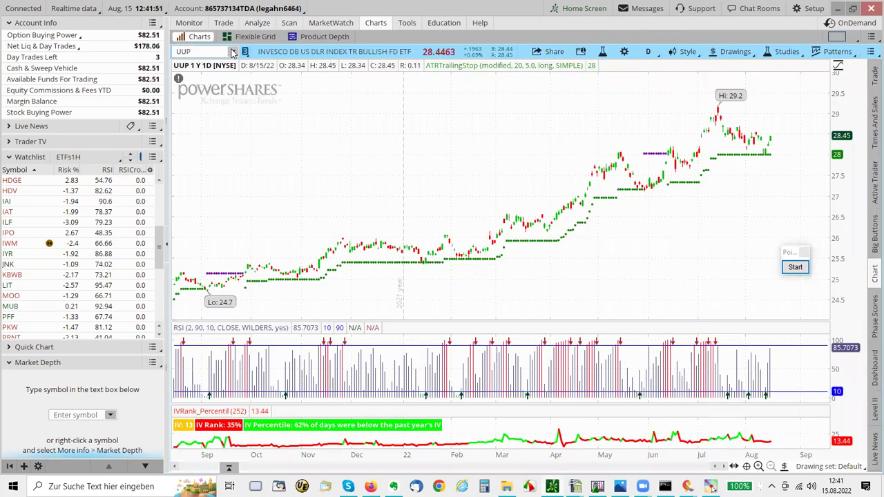
click(233, 51)
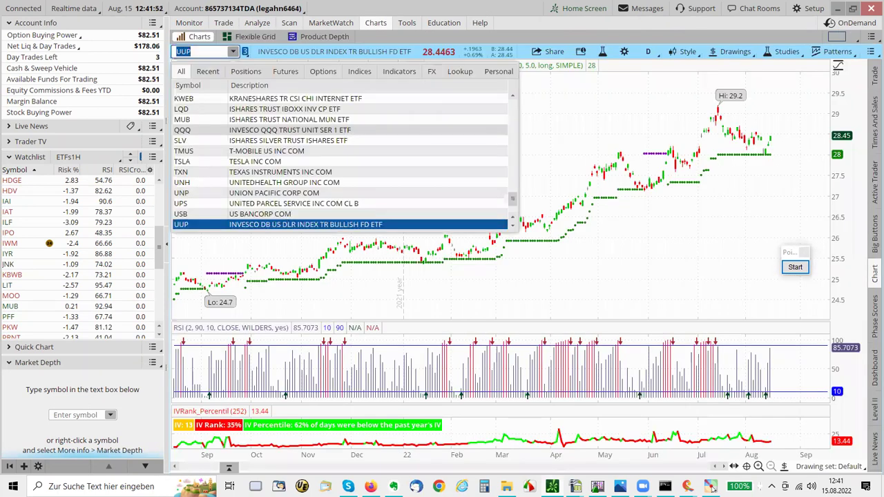
click(201, 224)
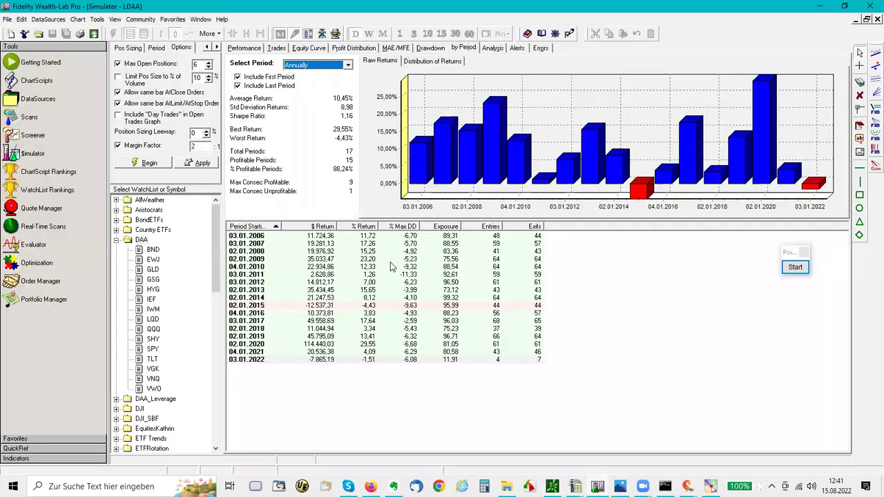
Bring up the LIR simulation in Wealth-Lab Pro and show its annual returns without the first period, selecting the 03.01.2022 row
click(201, 19)
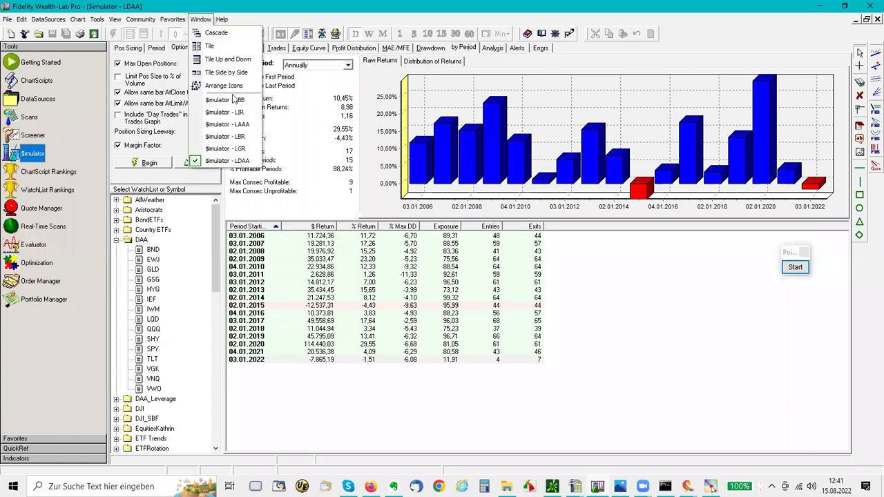
click(235, 112)
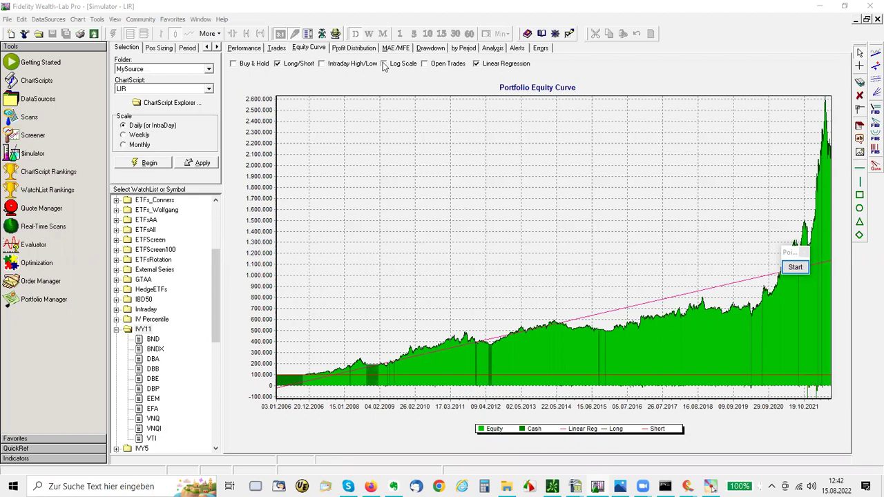
click(463, 49)
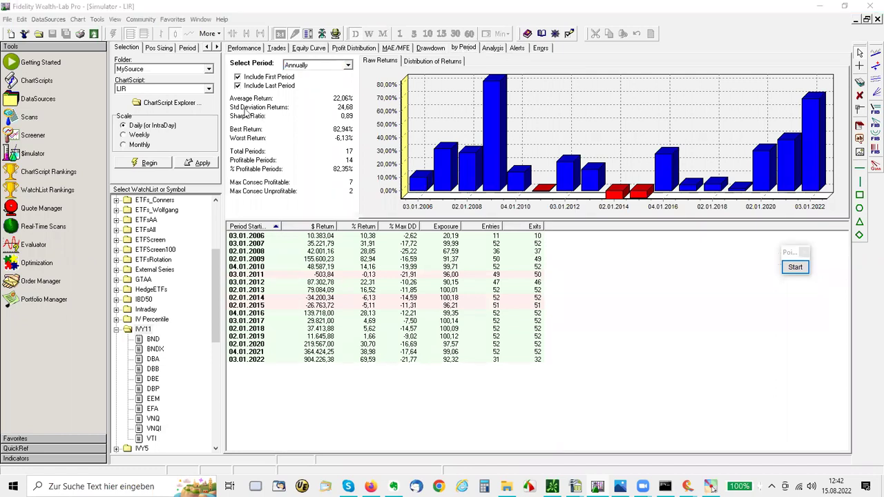
click(237, 77)
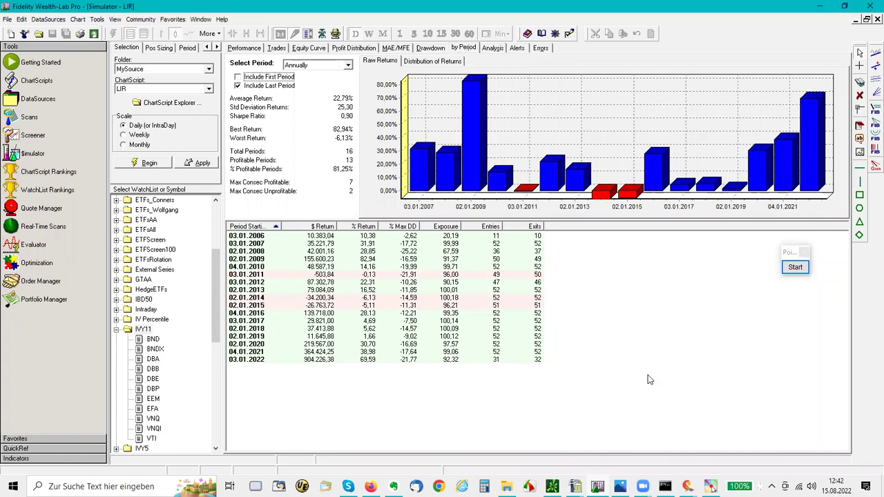
click(488, 406)
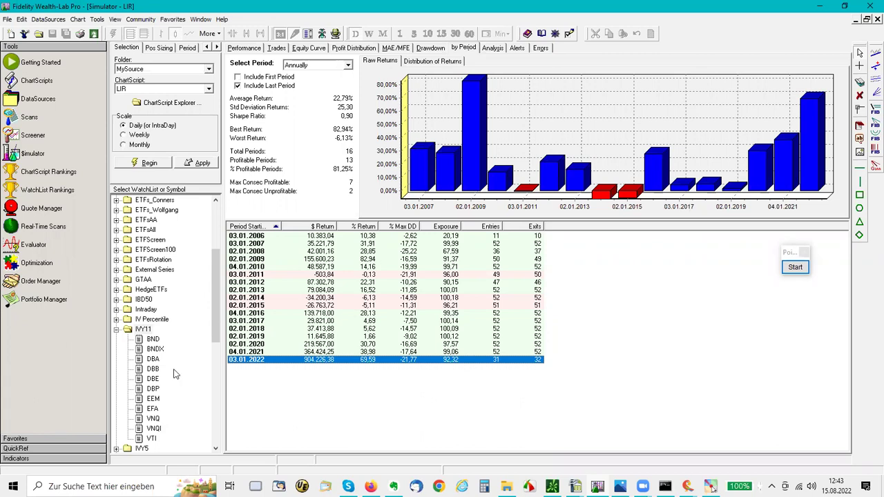
Select DBA in the IVY11 watchlist and show the LIR portfolio equity curve on a log scale
click(153, 360)
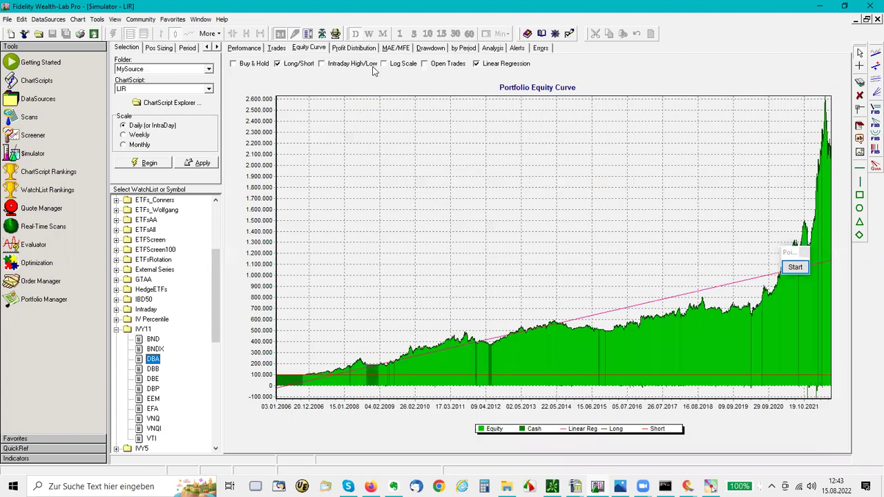
click(384, 63)
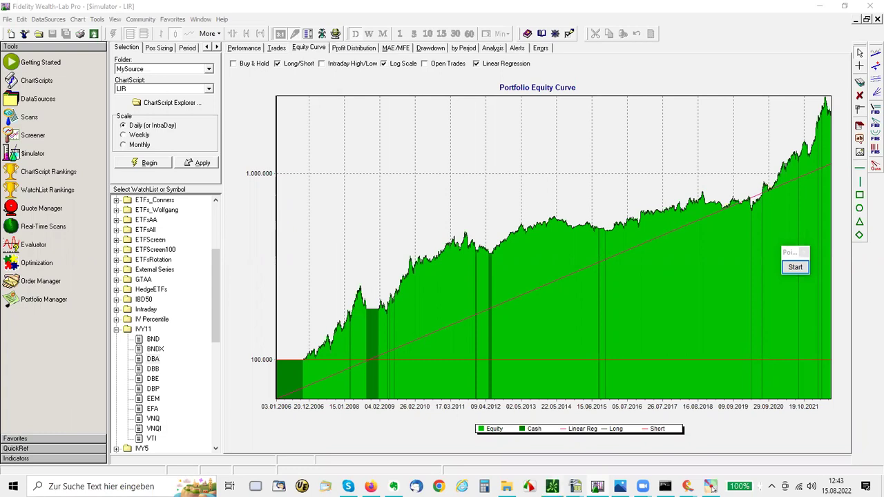
Switch to thinkorswim, chart the symbol DBE and trace its recent price range from June to August
click(529, 486)
click(197, 50)
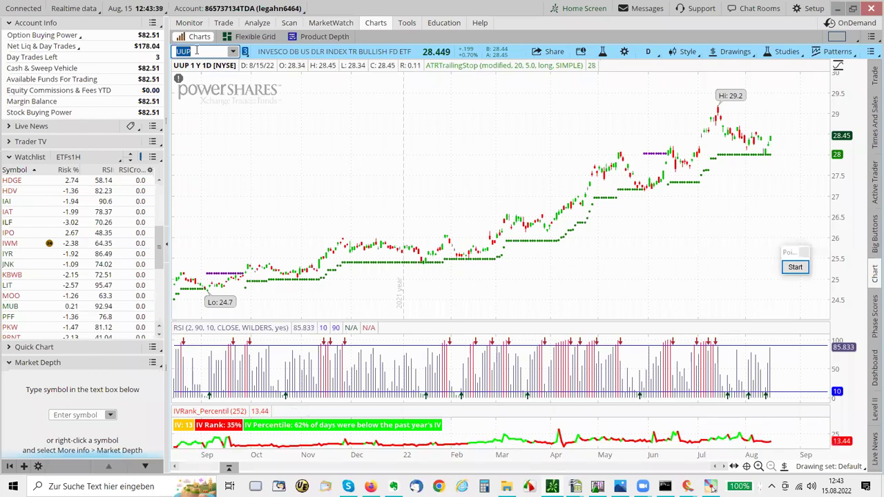
key(BackSpace)
key(BackSpace)
key(BackSpace)
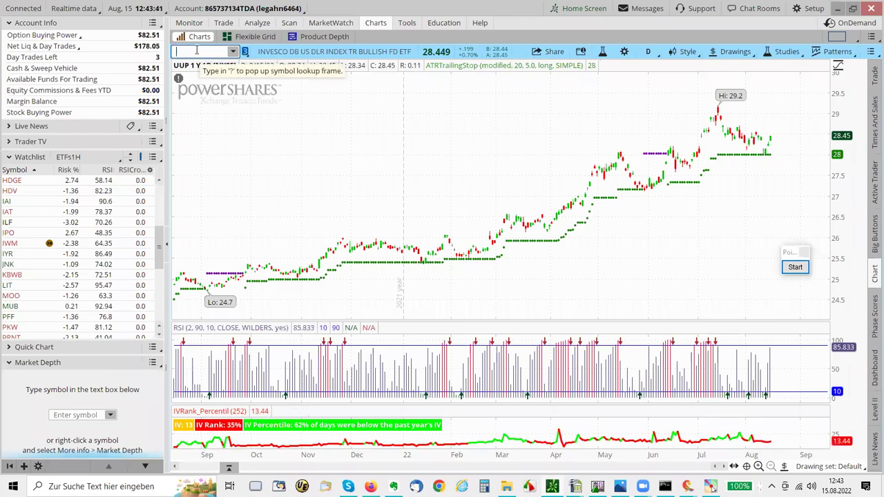
text(DBE)
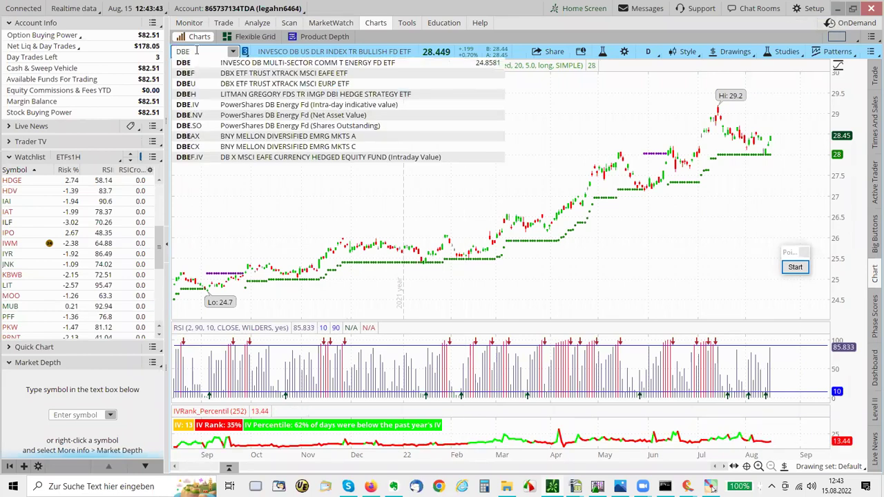
key(Return)
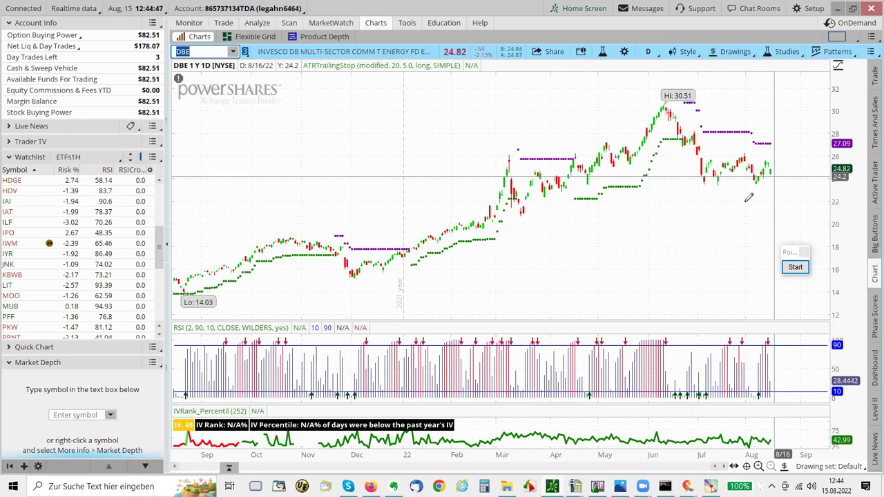
drag(689, 180, 781, 177)
Return to Wealth-Lab Pro and show the most recent trades of the LIR simulation's trade list
click(312, 239)
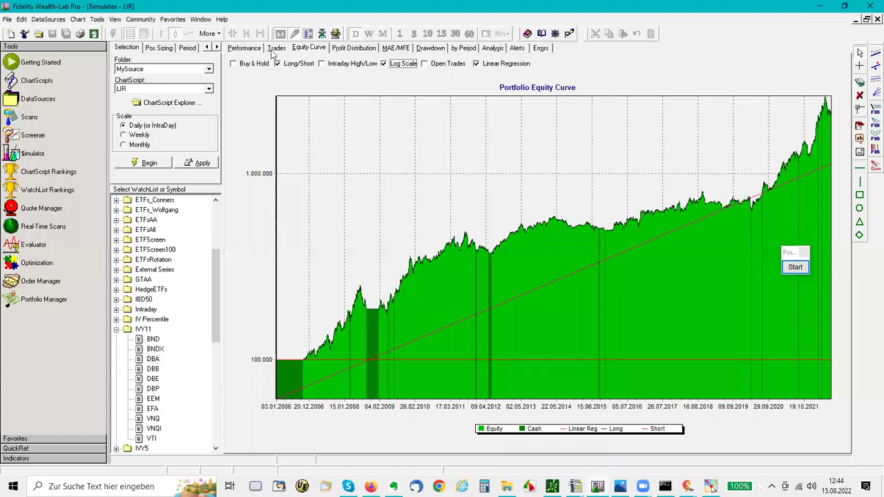
click(273, 50)
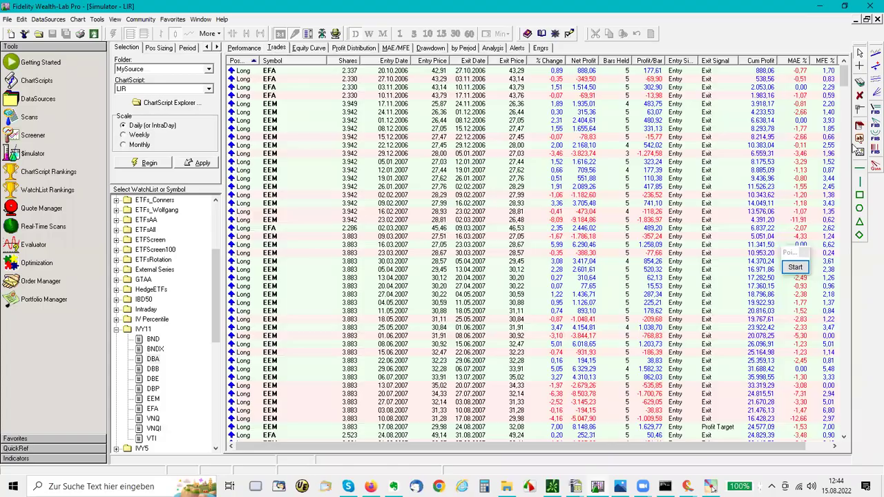
drag(845, 81, 852, 433)
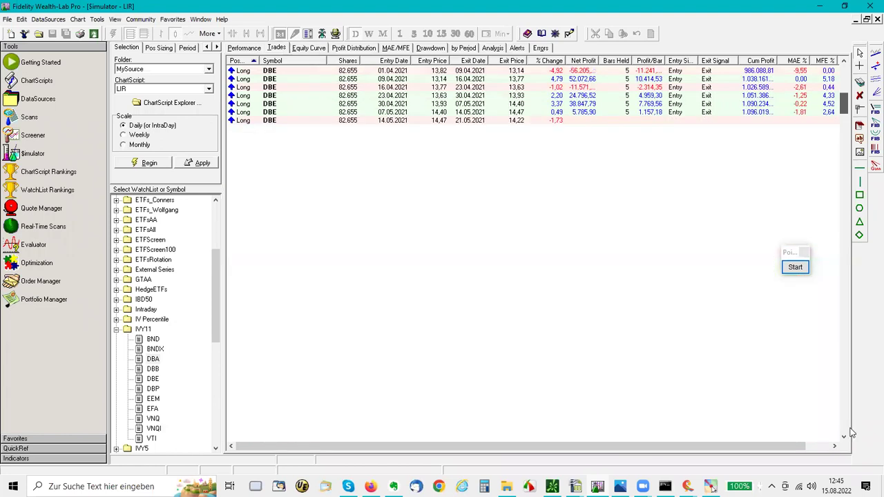
click(844, 438)
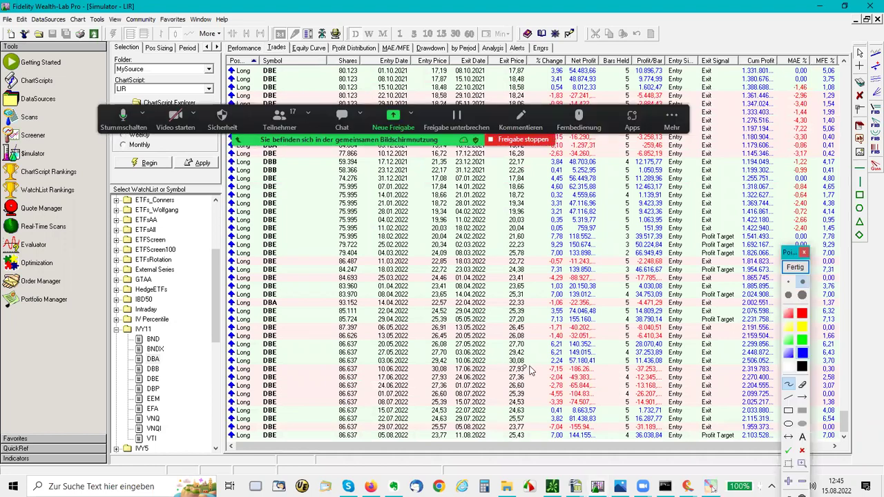
Mark notable 2022 trades with blue freehand strokes beside their % Change values, including the losses since June and the profit-target exits
mouse_move(528, 367)
mouse_down()
mouse_move(546, 367)
mouse_move(550, 377)
mouse_move(538, 394)
mouse_move(545, 435)
mouse_up()
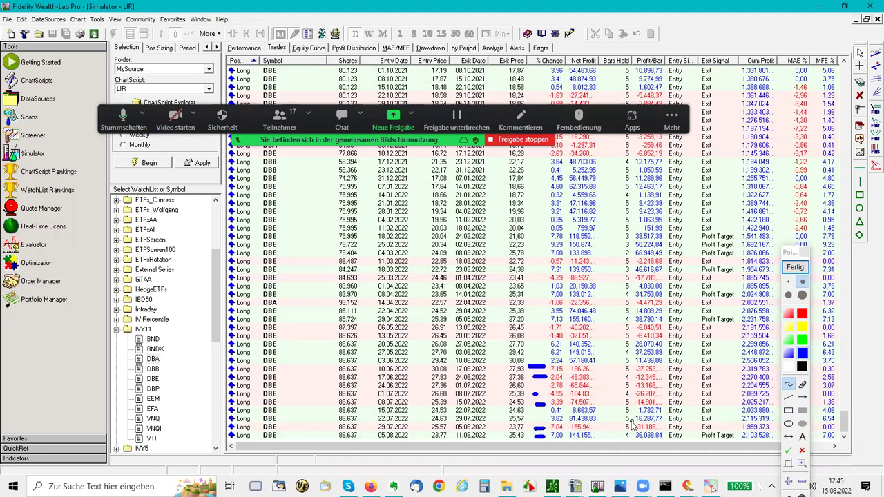
drag(535, 320, 545, 320)
click(533, 274)
drag(533, 272, 545, 270)
drag(532, 236, 545, 235)
mouse_move(534, 245)
mouse_down()
mouse_move(547, 244)
mouse_move(543, 253)
mouse_up()
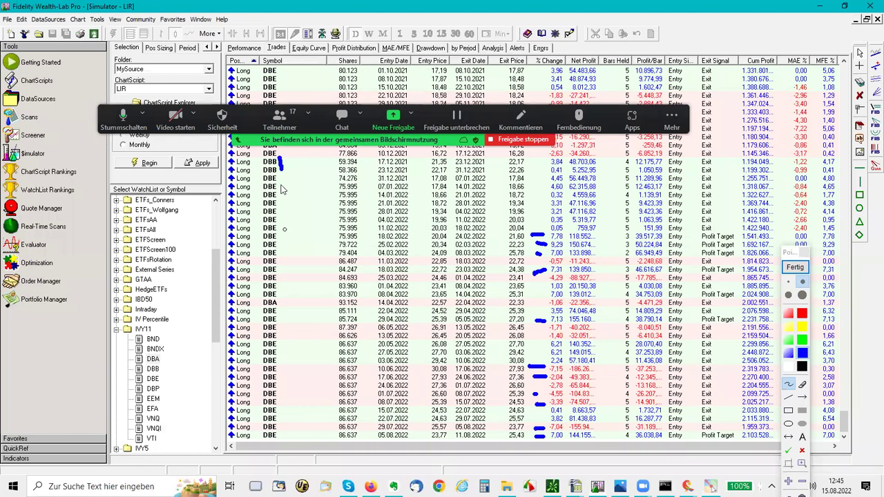
Trace the run of DBE trades with a long blue line, point out the DBA trade of 14.04.2022 and end the annotation
drag(281, 188, 288, 423)
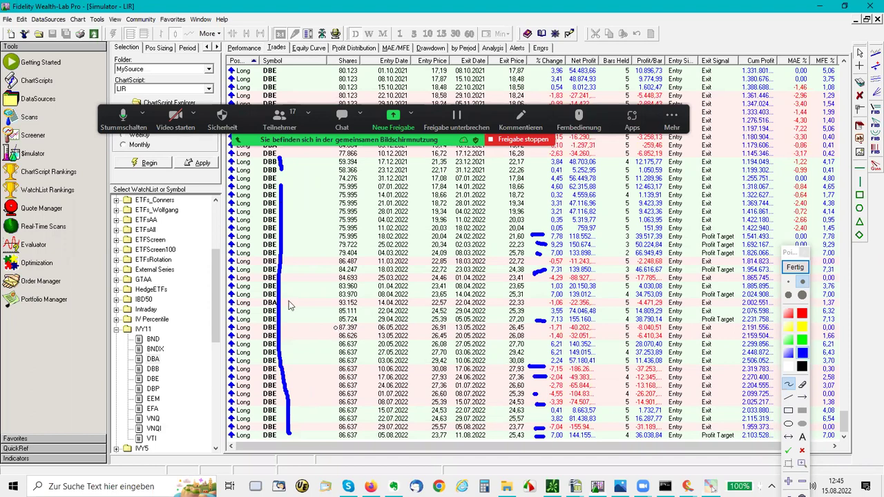
drag(288, 302, 327, 311)
click(795, 267)
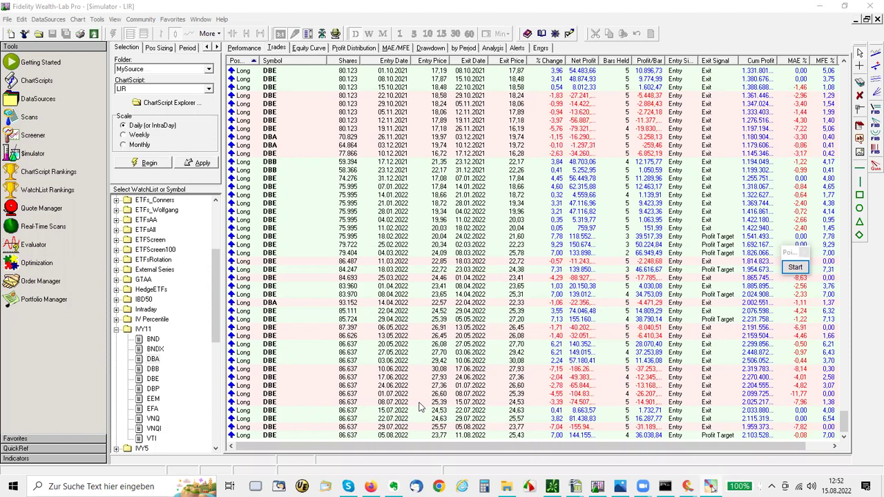
Compare the LIR simulation's annual returns with its equity curve, ending on the 03.01.2022 period row
click(465, 51)
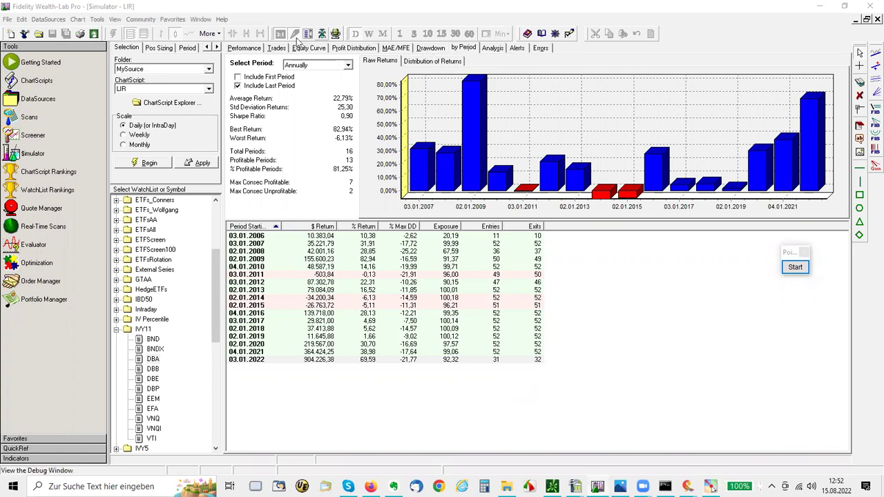
click(309, 49)
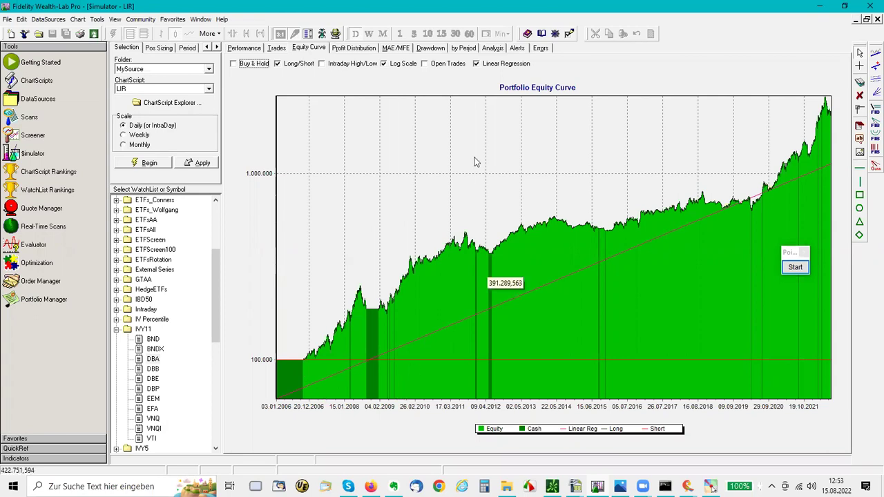
click(464, 48)
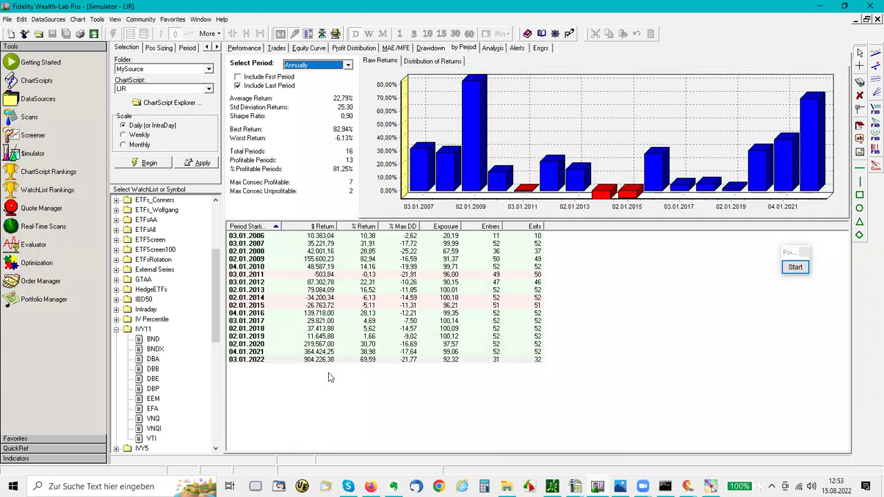
click(376, 360)
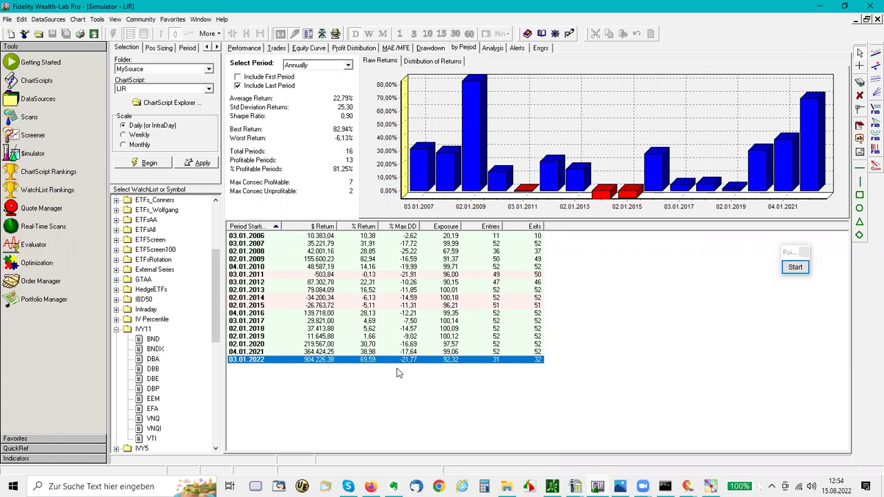
Switch to OpenOffice Calc and open the recently used spreadsheet Loro_Modelle.ods
click(575, 487)
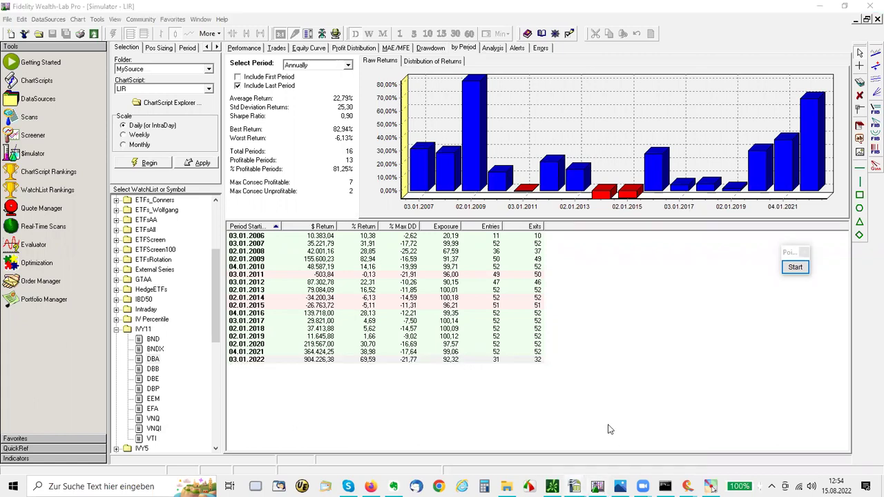
key(alt+Tab)
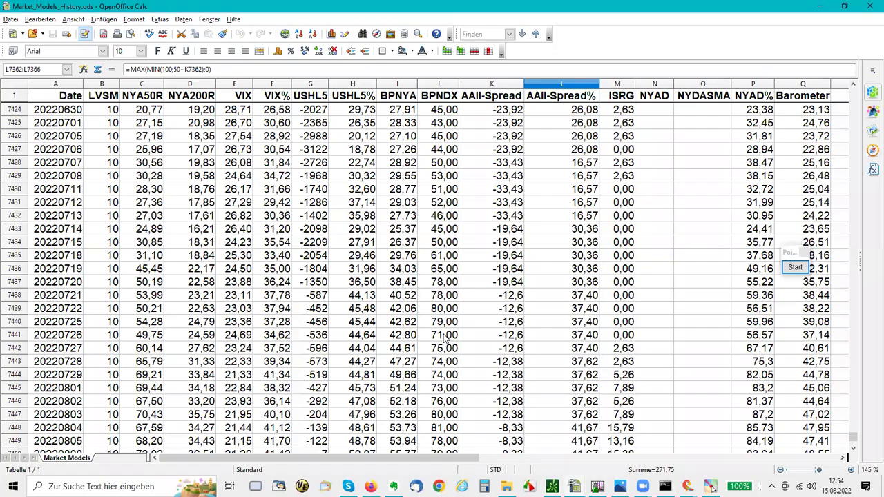
click(12, 19)
mouse_move(46, 61)
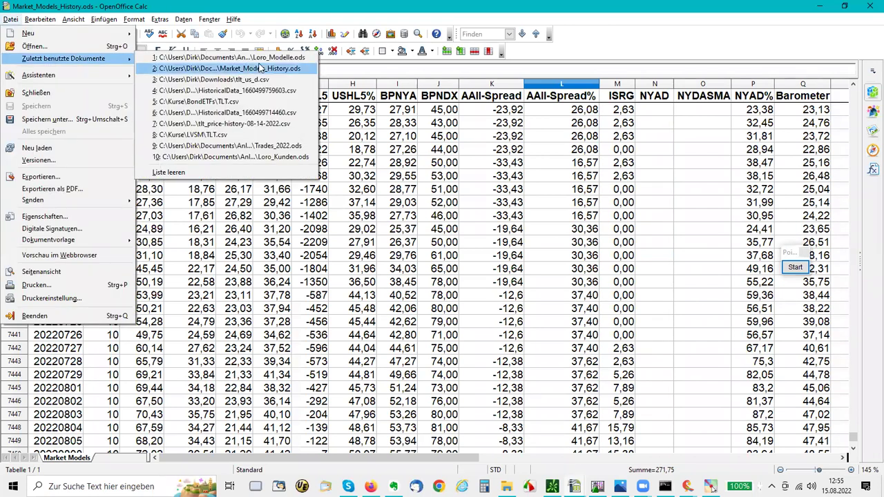
click(294, 70)
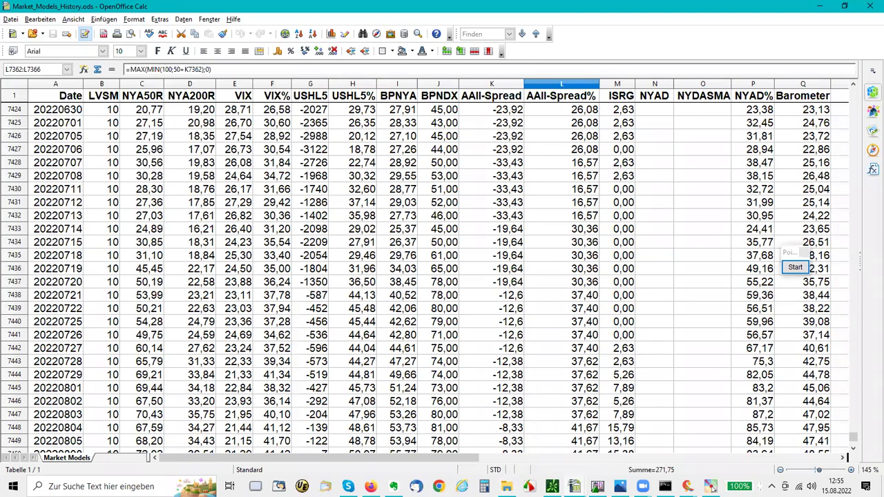
mouse_move(575, 487)
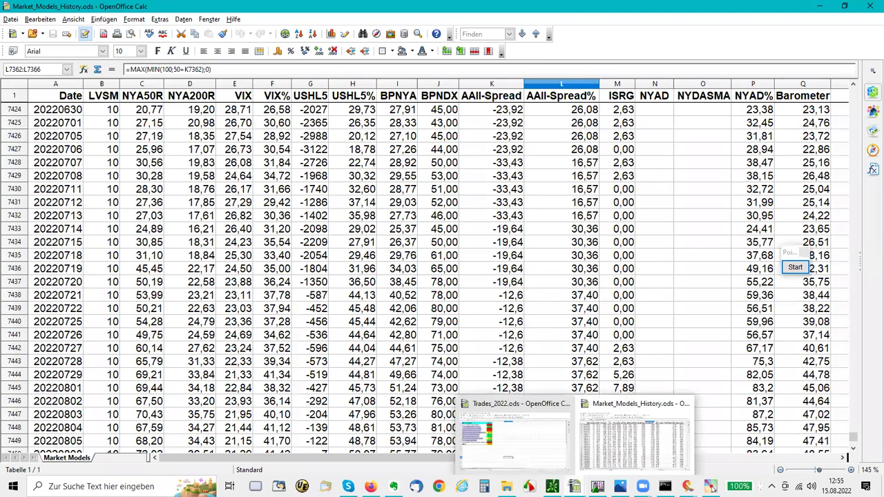
click(11, 19)
mouse_move(114, 59)
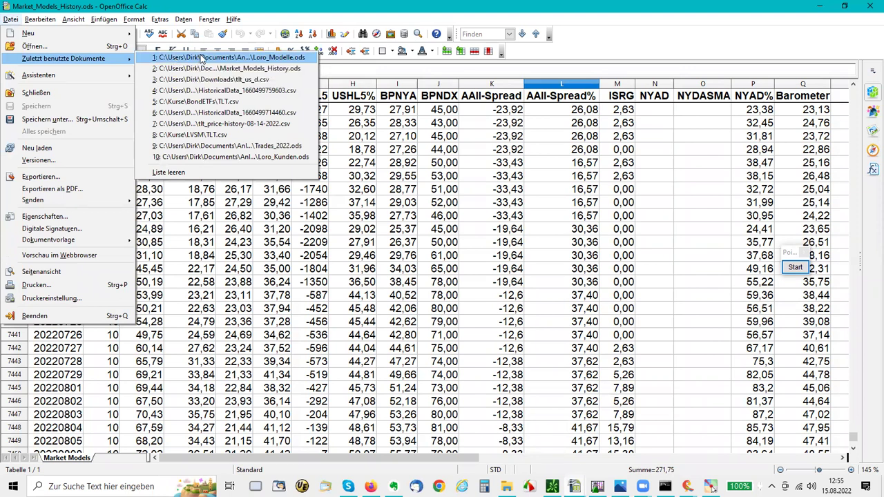
click(284, 58)
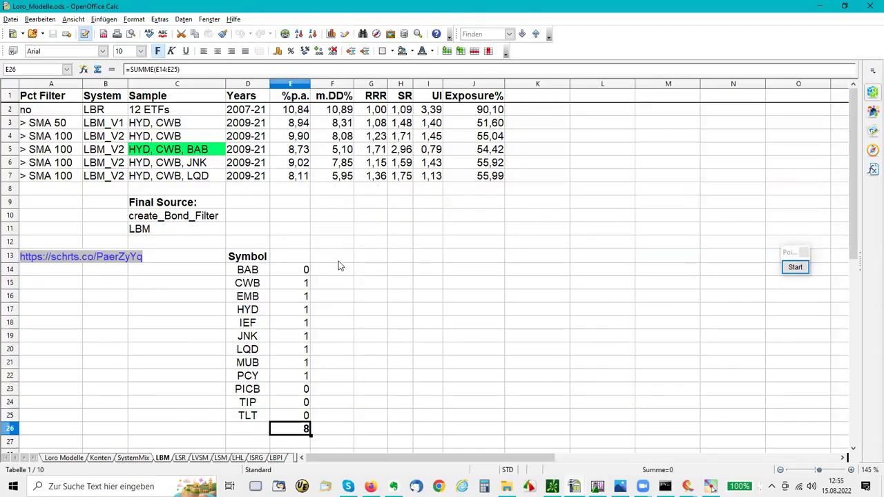
Point out the last LBM_V2 row on the LBM sheet and the LBB (SPY) annual return on the Loro Modelle sheet
click(340, 176)
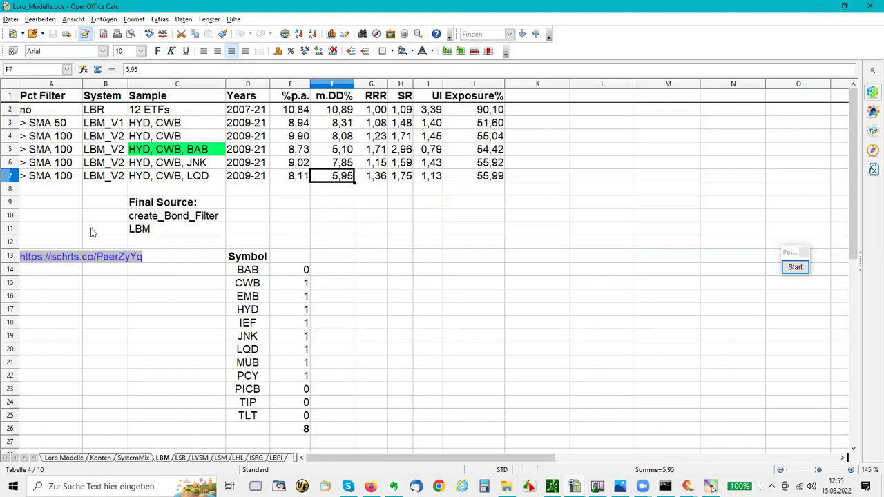
click(51, 179)
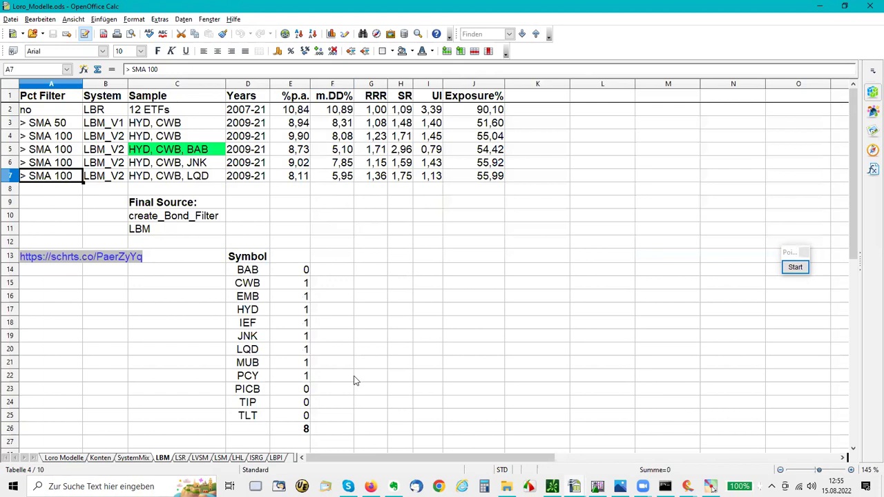
key(ctrl+Page_Up)
key(ctrl+Page_Up)
key(ctrl+Page_Up)
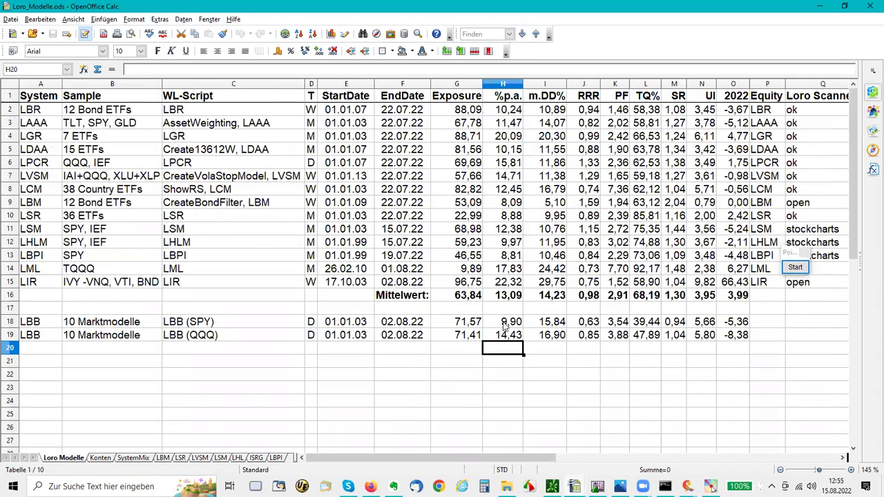
key(Up)
key(Up)
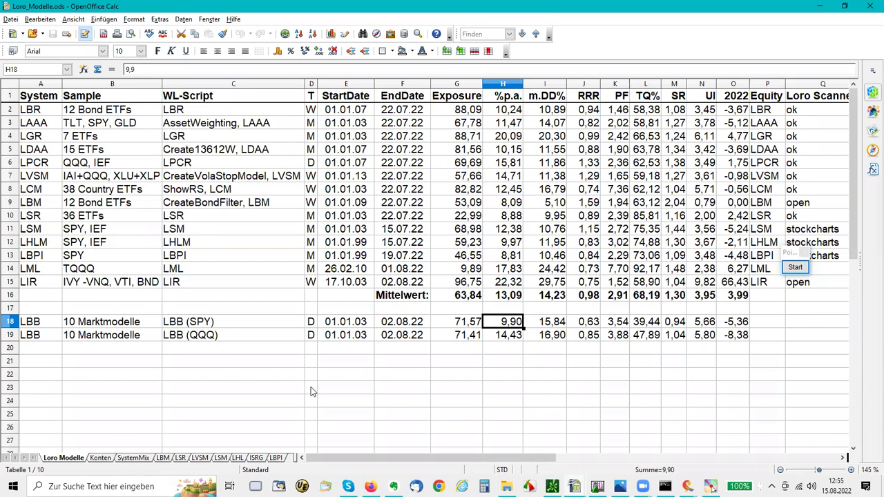
Show the SystemMix sheet and point out the maximum drawdown and annual return of the 10 Loro Systeme mix
key(ctrl+Page_Down)
key(ctrl+Page_Down)
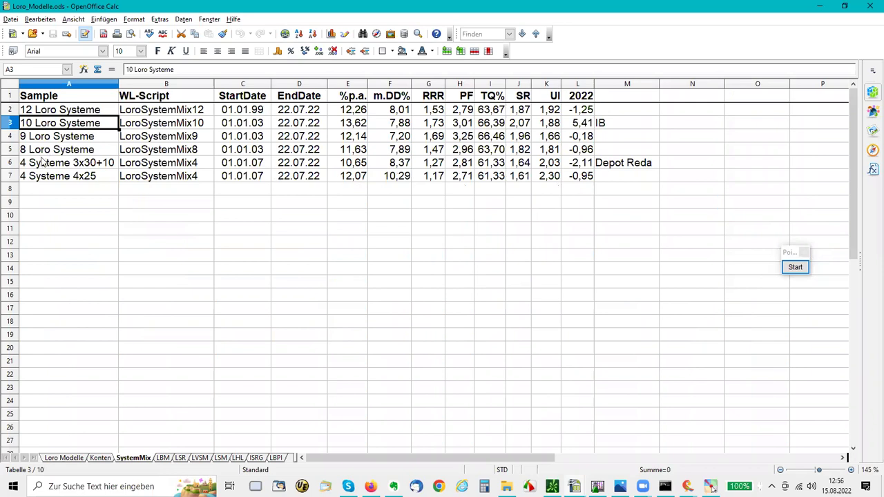
click(400, 127)
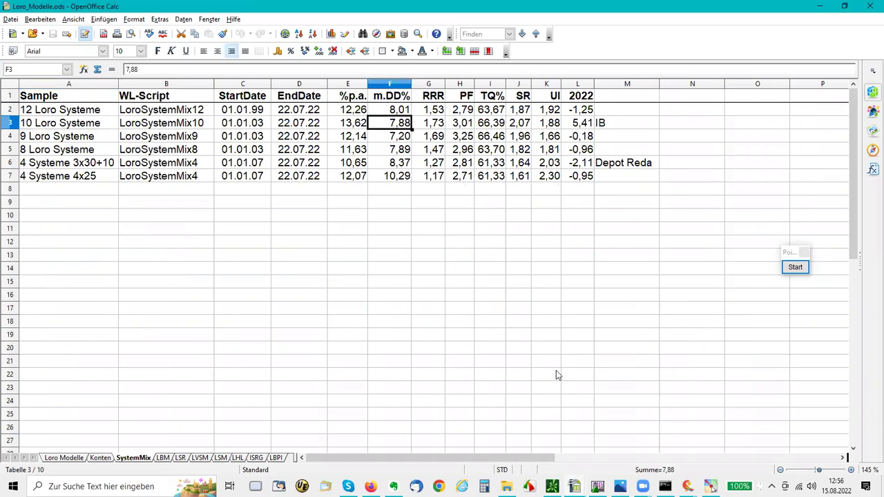
click(344, 126)
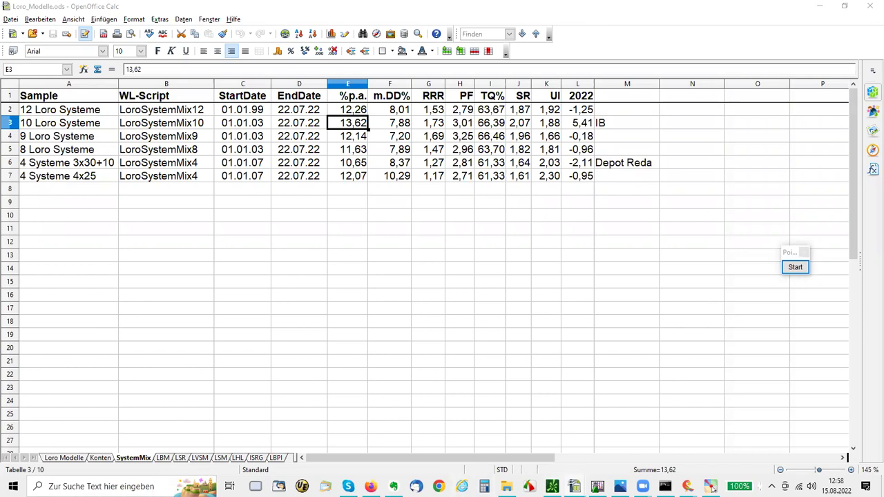
Return to Wealth-Lab Pro, collapse the IVY11 watchlist and inspect the symbols in SPSectorETFs
key(alt+Tab)
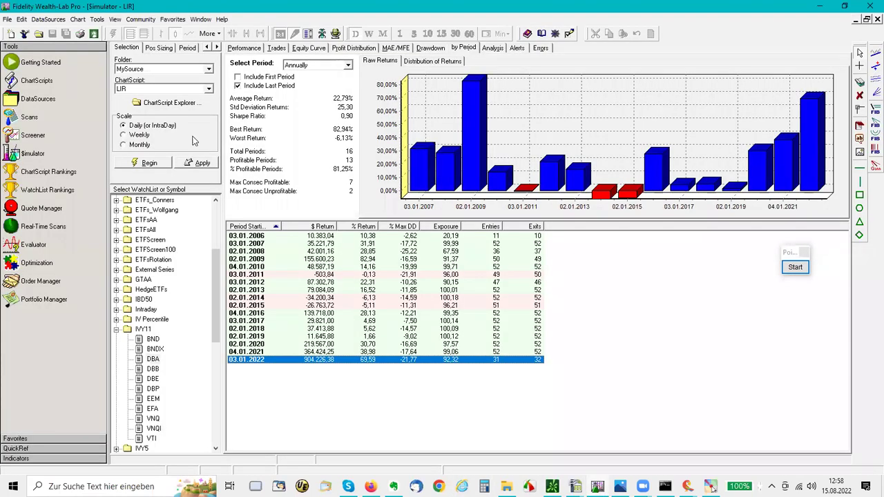
click(117, 330)
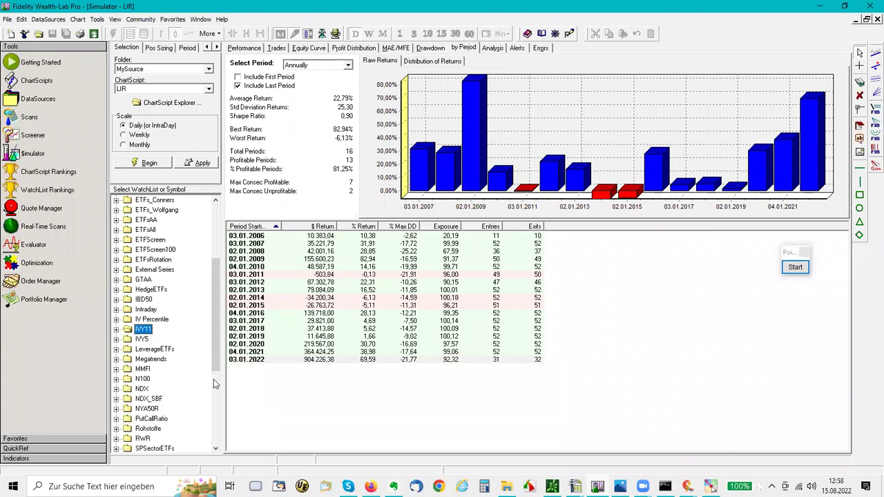
scroll(217, 384, down, 4)
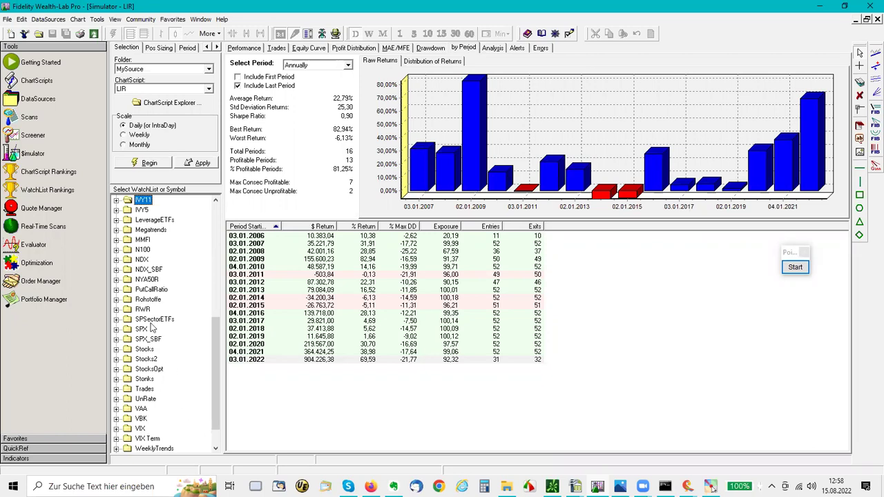
click(116, 320)
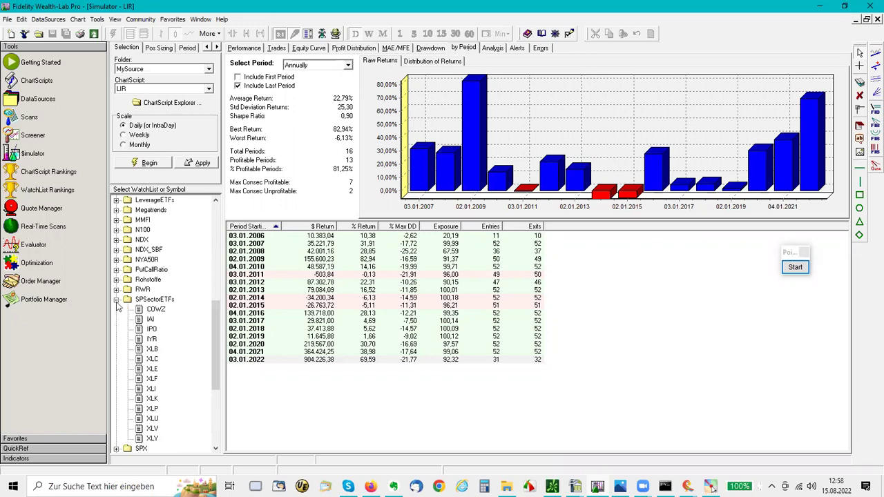
click(117, 300)
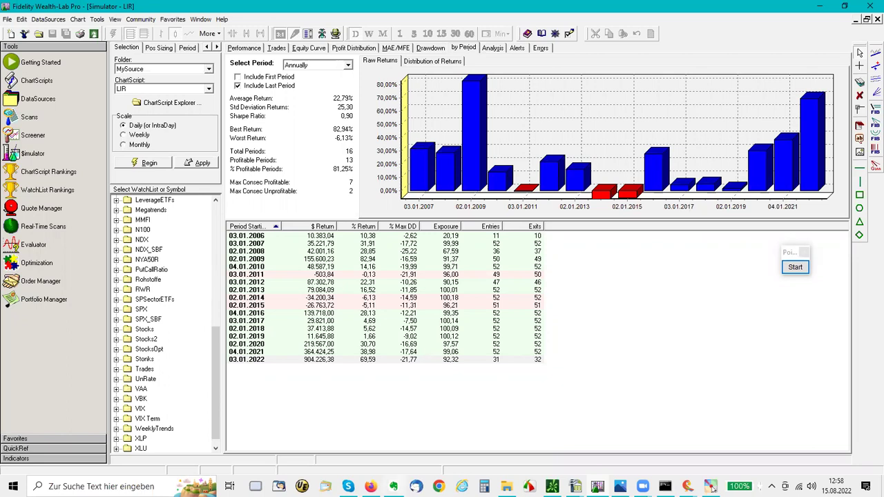
Return to the Loro Modelle sheet of Loro_Modelle.ods and walk through the LSR system's key figures from %p.a. to TQ%
mouse_move(576, 485)
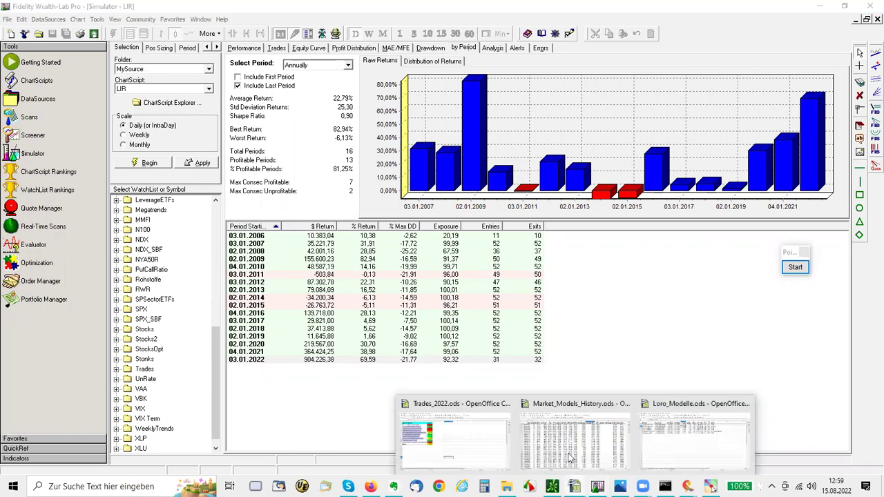
click(694, 435)
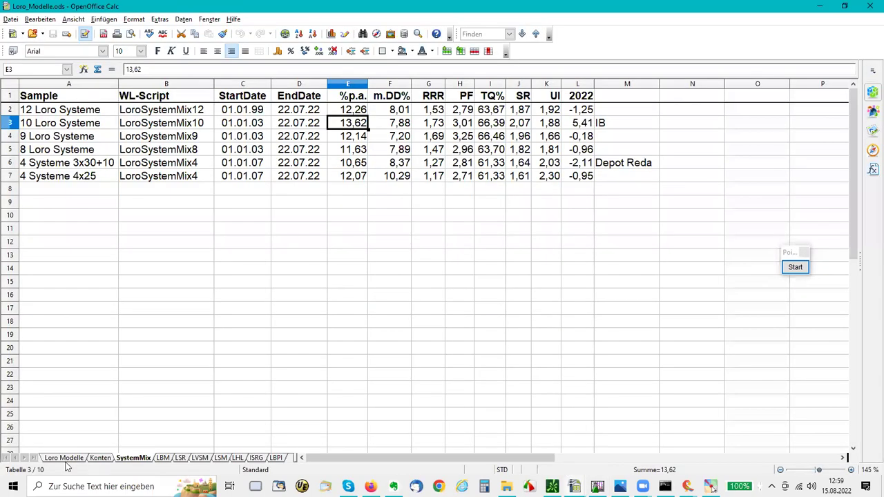
key(ctrl+Page_Up)
key(ctrl+Page_Up)
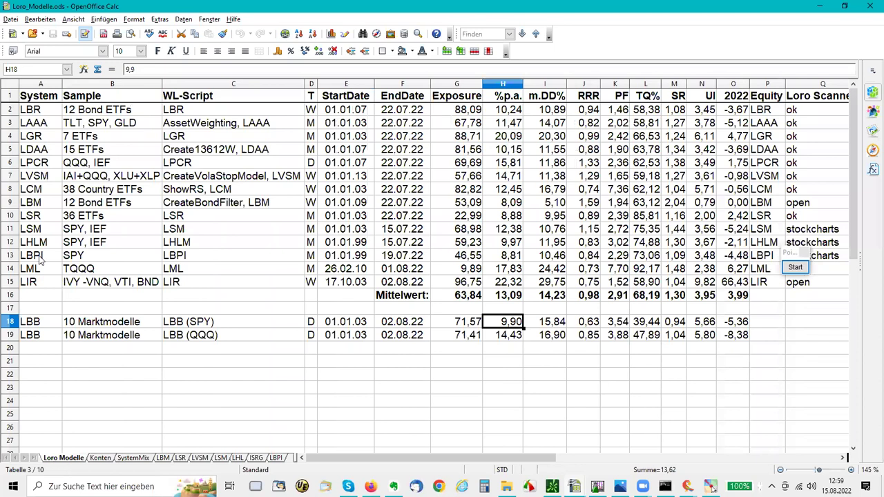
click(202, 217)
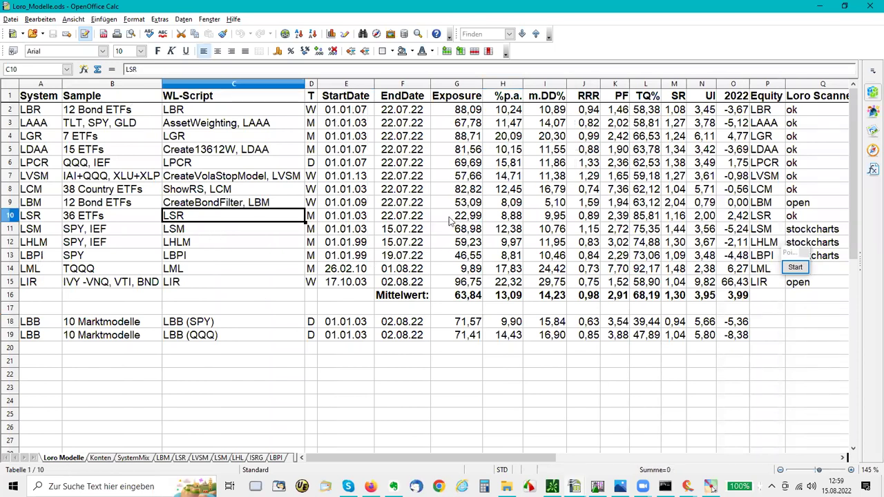
click(505, 219)
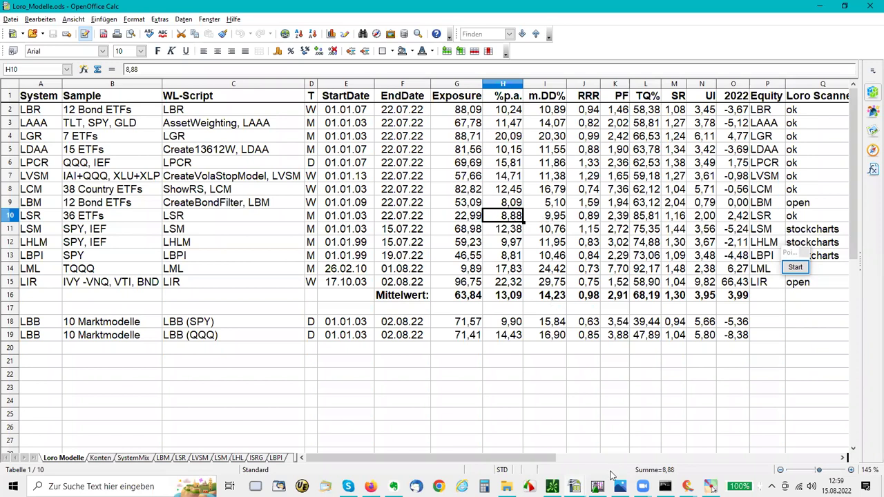
key(Right)
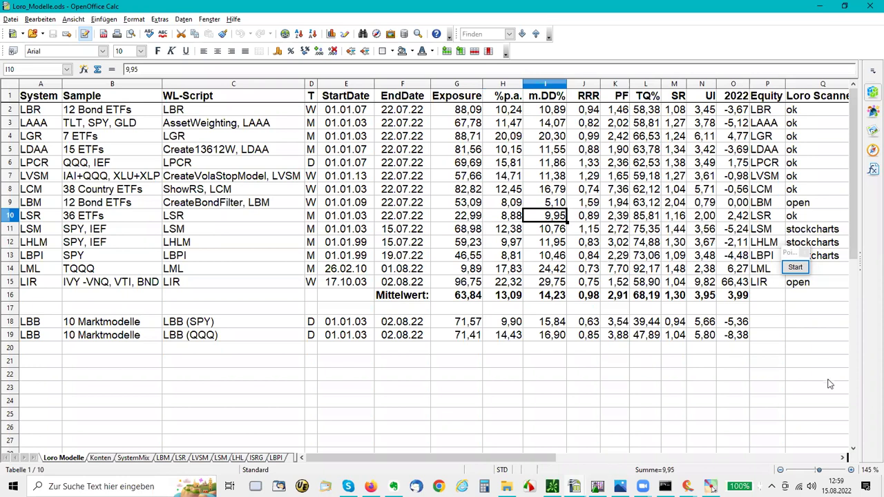
key(Right)
key(Right)
key(Right)
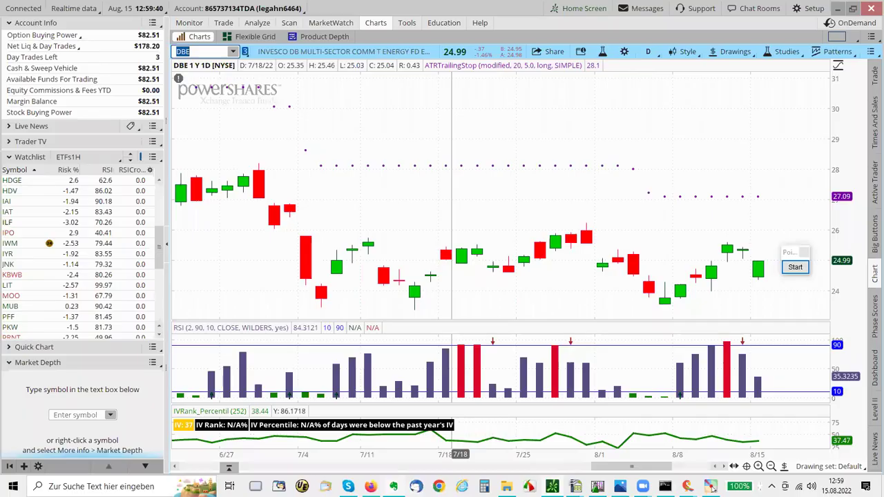
Check the Rotationen section of the Evernote meeting note and return to the LSR system's Sample cell in Loro_Modelle.ods
key(alt+Tab)
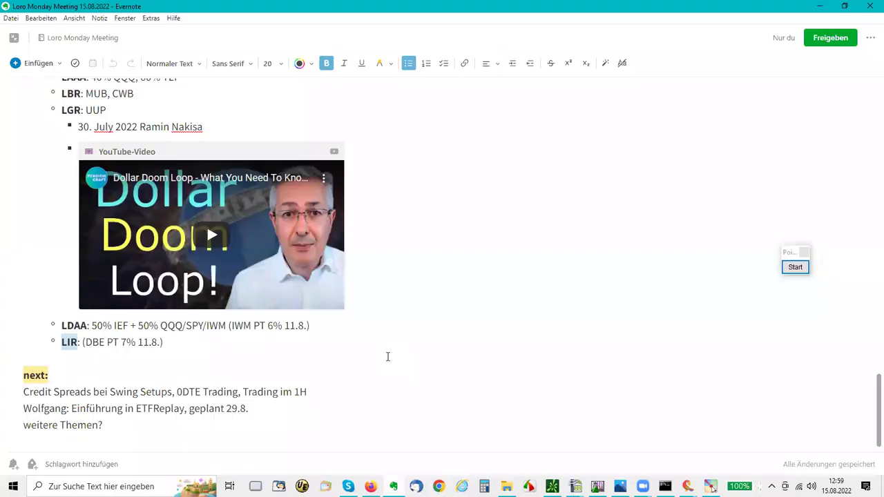
scroll(388, 356, down, 1)
scroll(388, 358, up, 1)
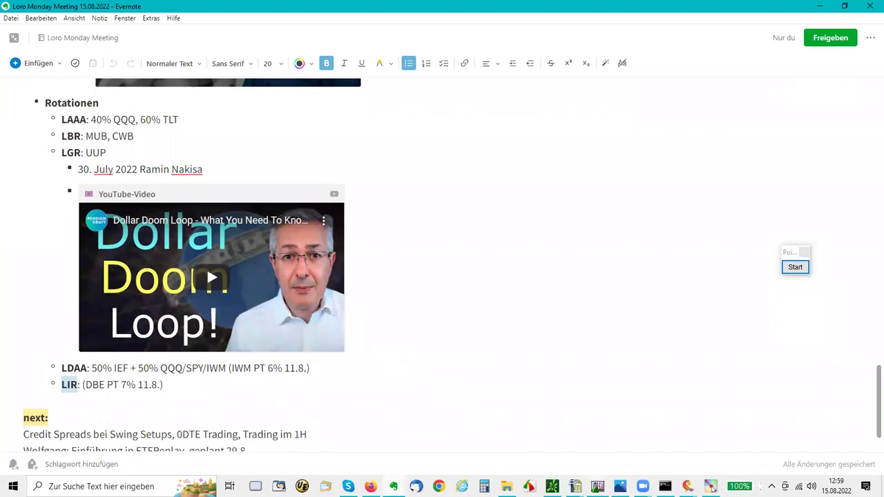
click(575, 487)
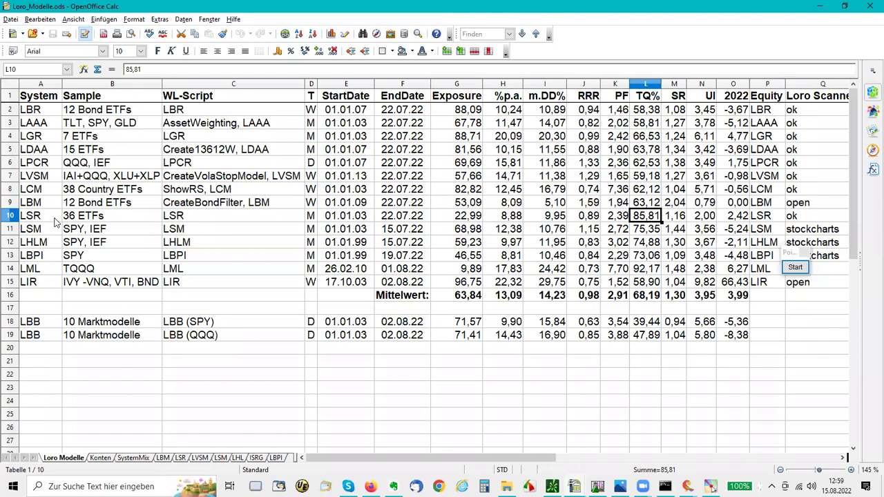
click(91, 219)
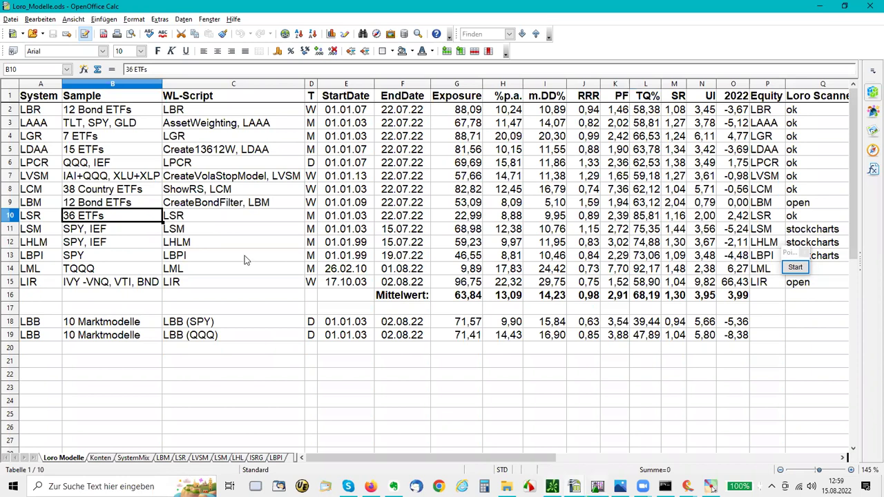
Switch to Wealth-Lab Pro and examine the data source names and symbol counts in the DataSource Manager to find the 36-ETF sample
key(alt+Tab)
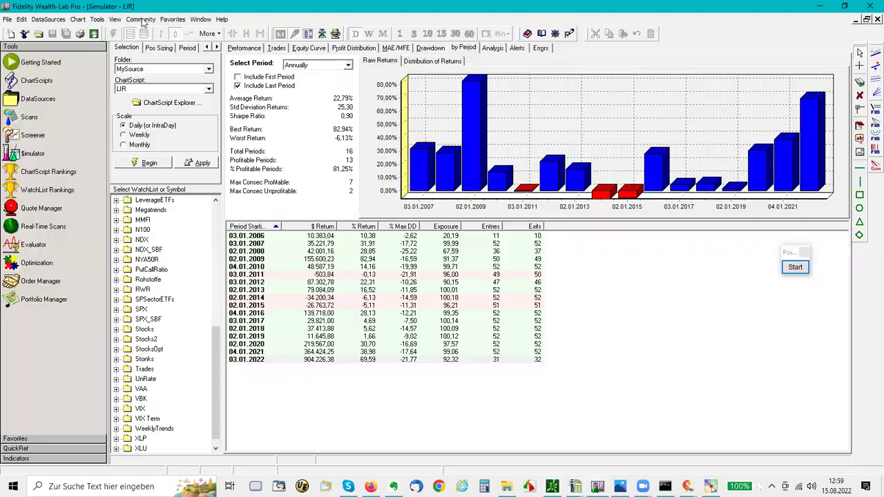
click(48, 19)
click(69, 46)
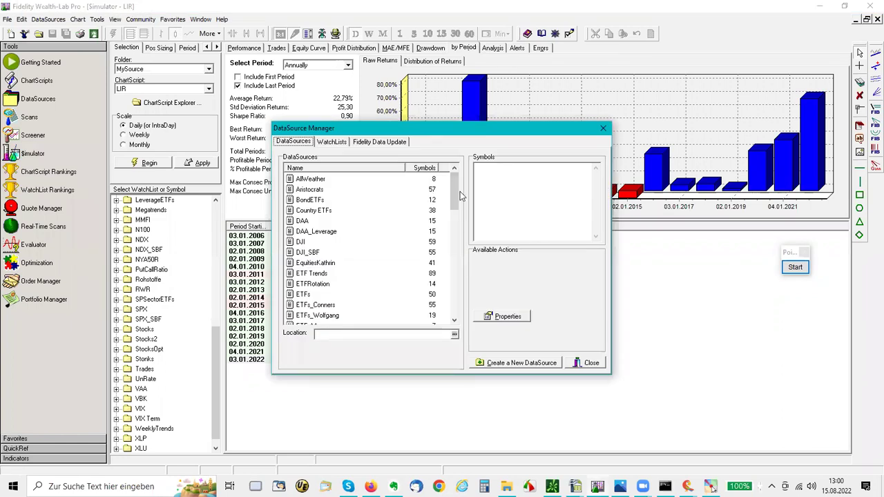
scroll(459, 221, down, 5)
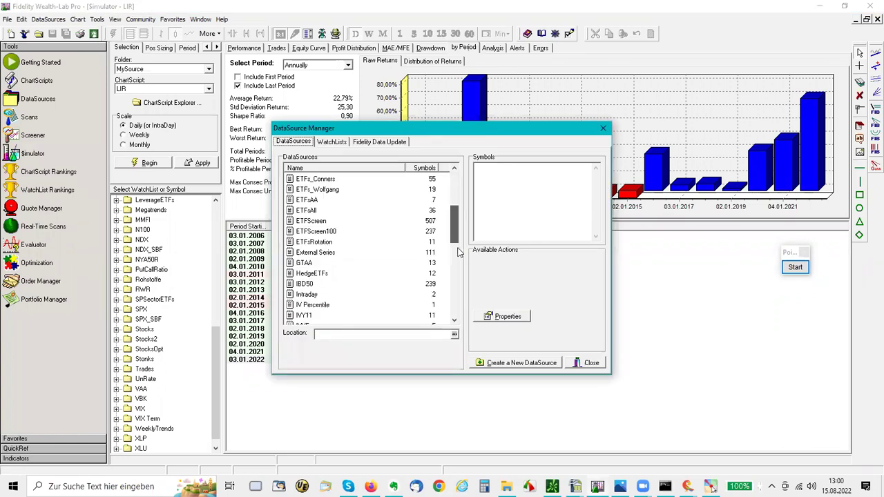
scroll(458, 257, down, 3)
scroll(458, 283, down, 4)
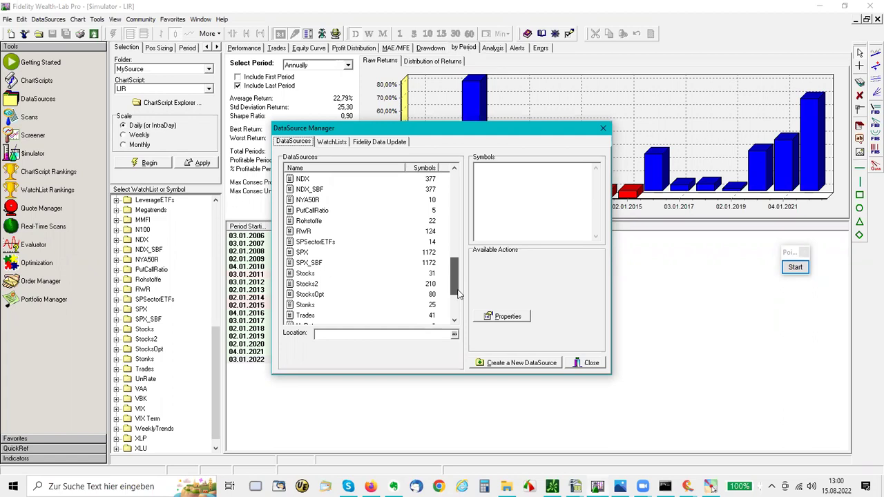
scroll(458, 294, down, 2)
scroll(459, 290, down, 1)
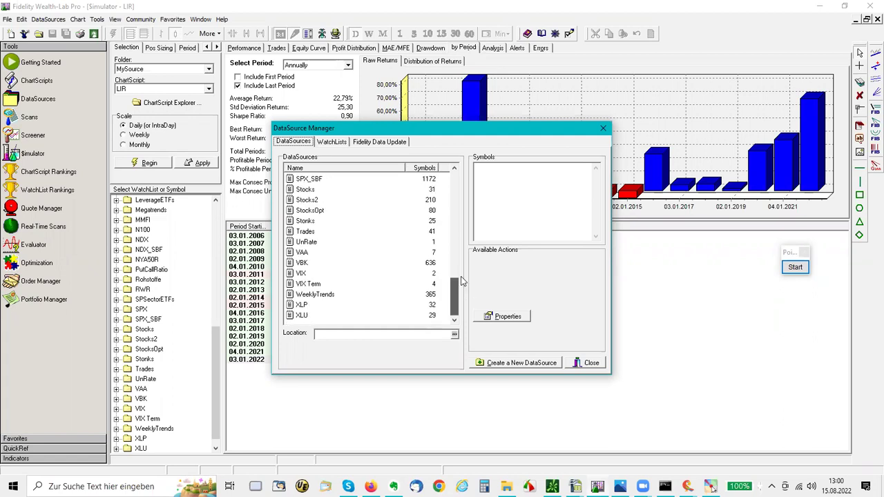
scroll(462, 282, up, 3)
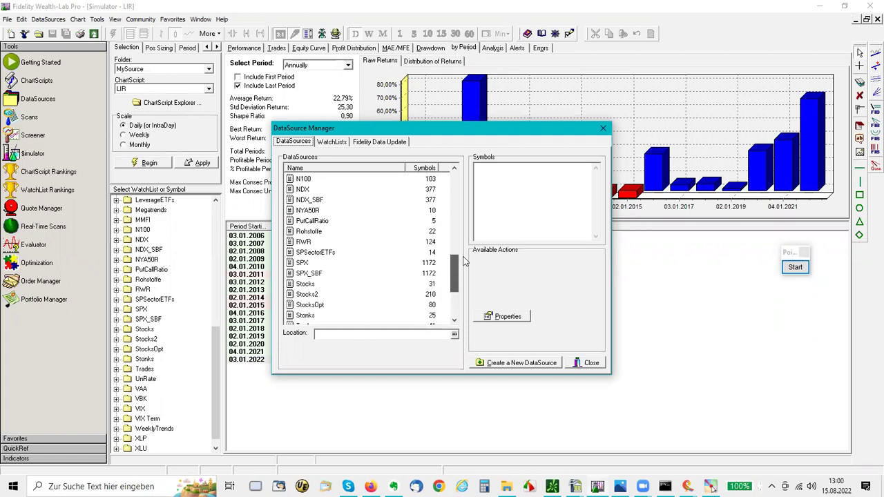
scroll(463, 263, up, 2)
scroll(464, 249, up, 2)
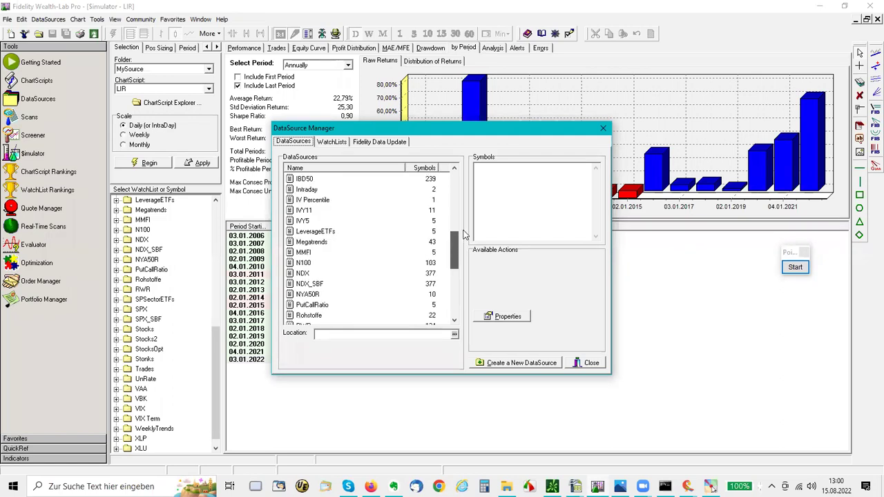
scroll(465, 232, up, 2)
scroll(463, 224, up, 2)
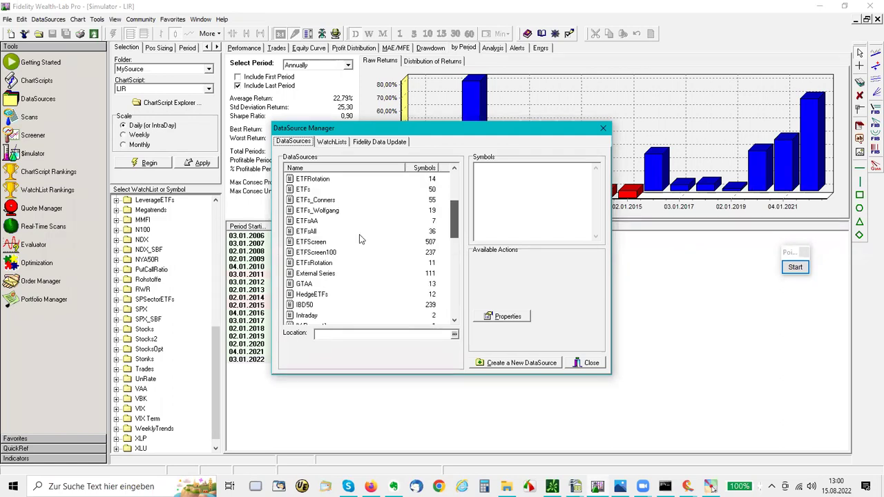
click(591, 362)
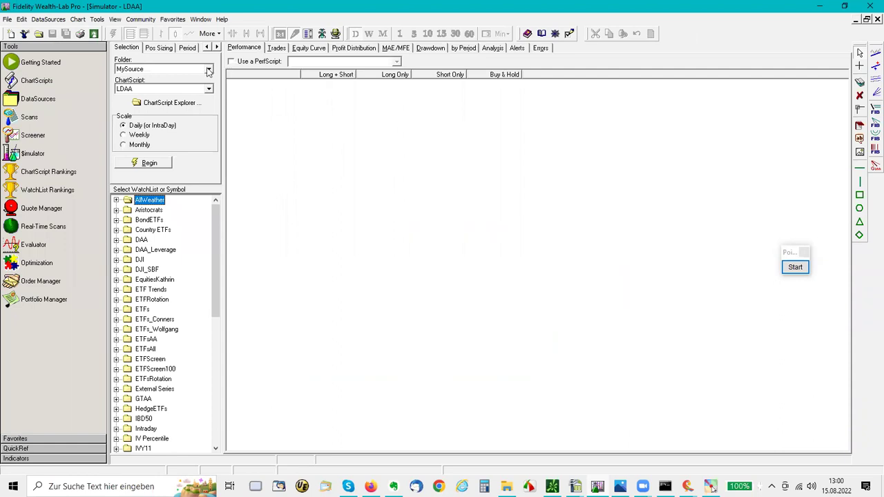
Choose the LSR ChartScript from the MySource folder for the new simulation
click(209, 69)
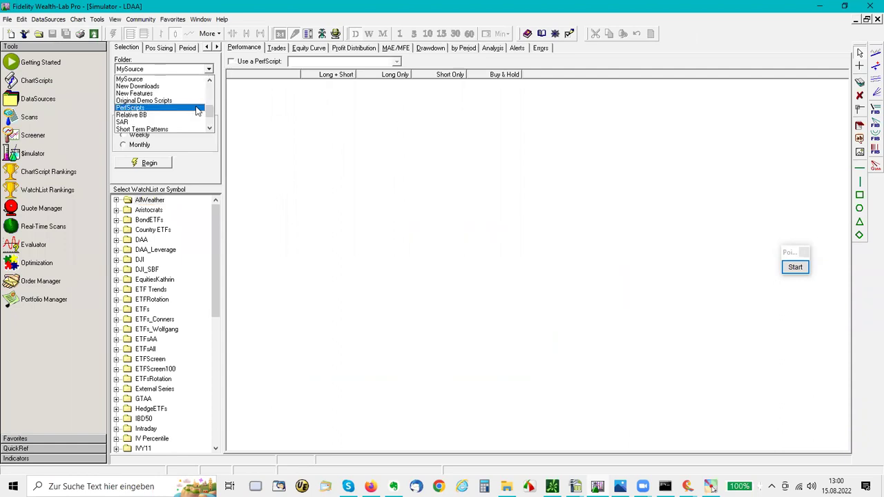
click(176, 69)
click(209, 90)
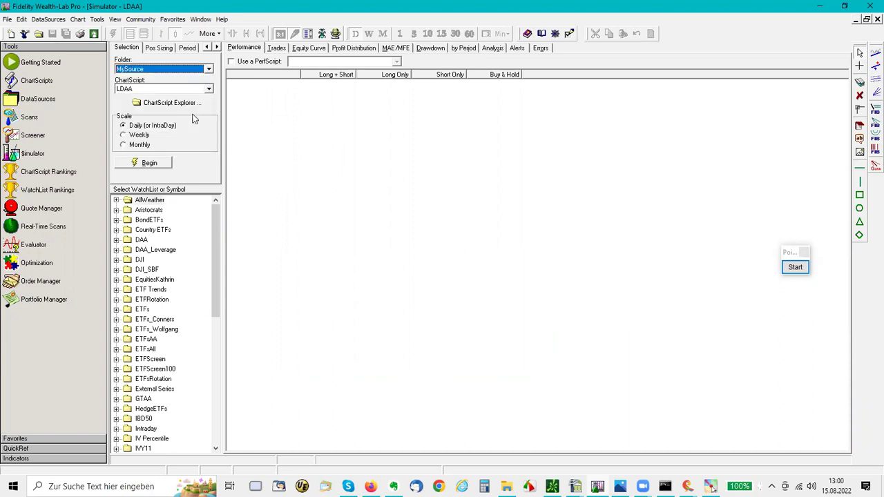
scroll(184, 129, down, 1)
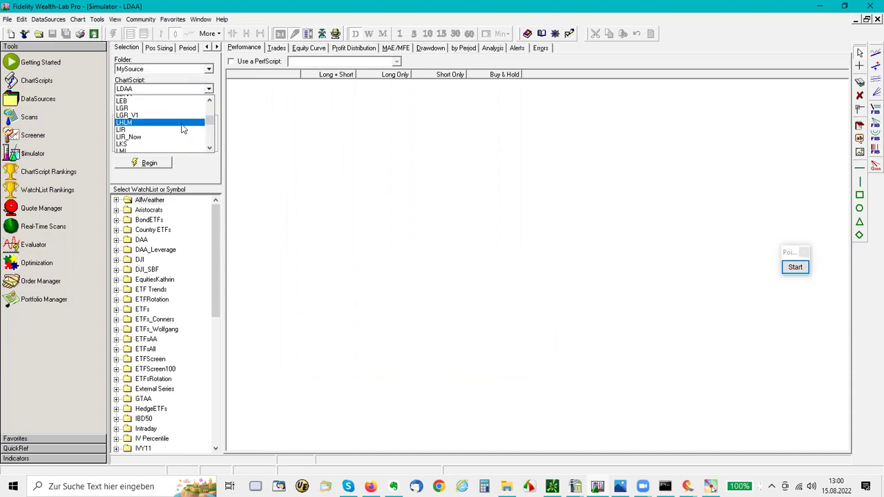
scroll(183, 129, down, 1)
scroll(181, 129, down, 2)
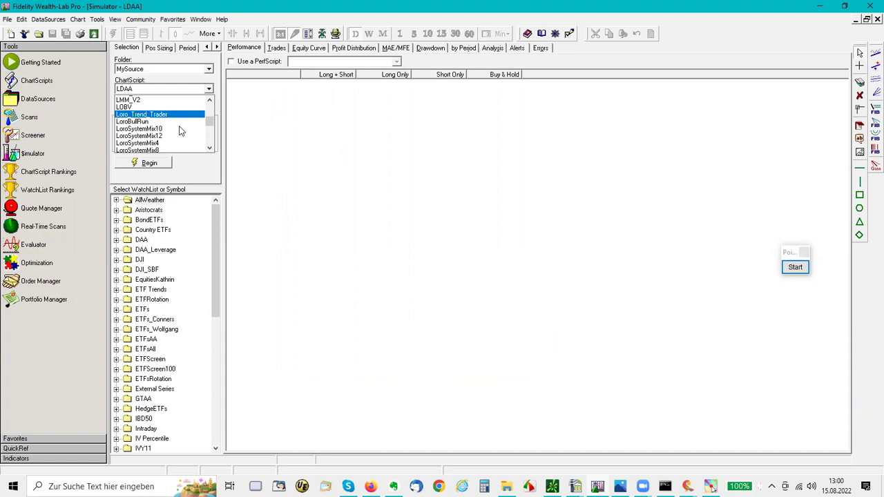
scroll(175, 132, down, 2)
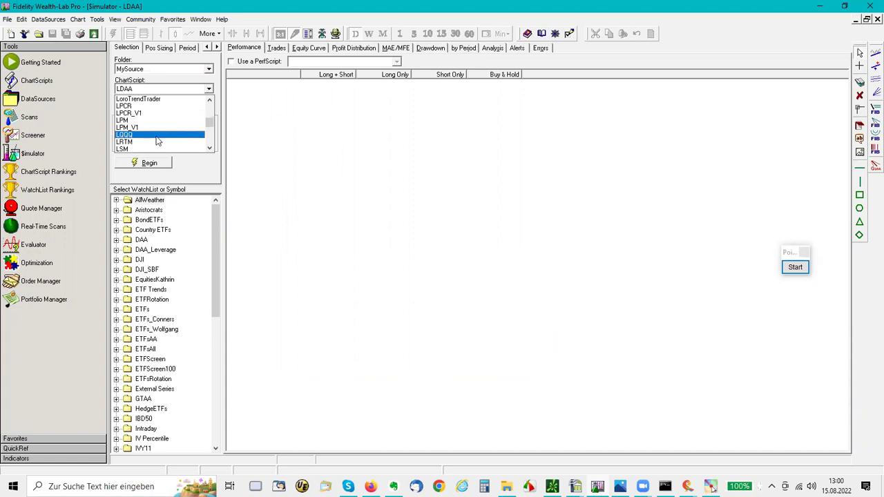
scroll(156, 142, down, 1)
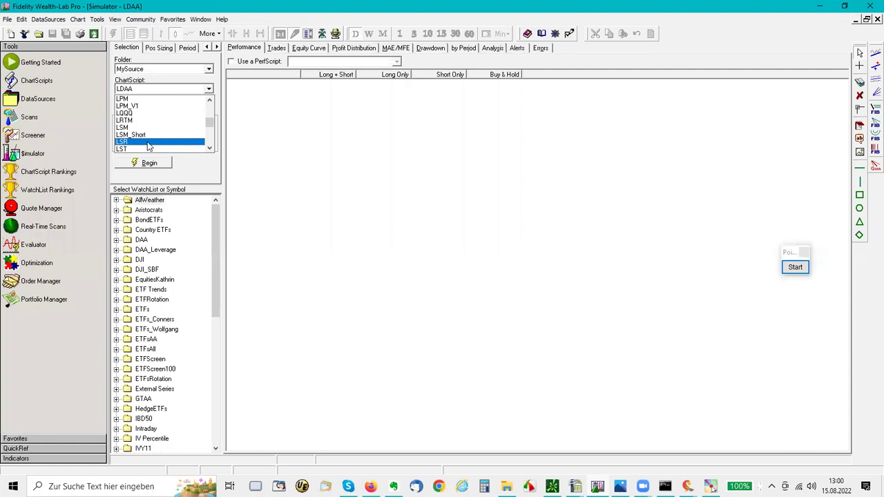
click(183, 141)
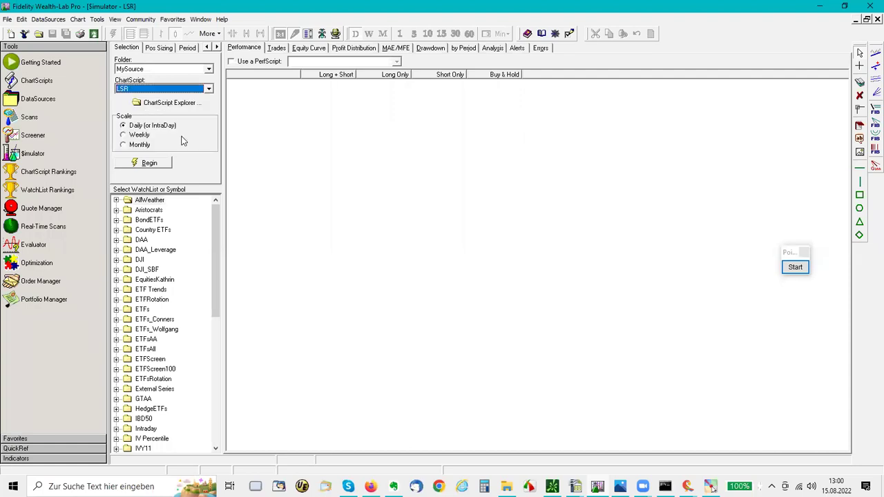